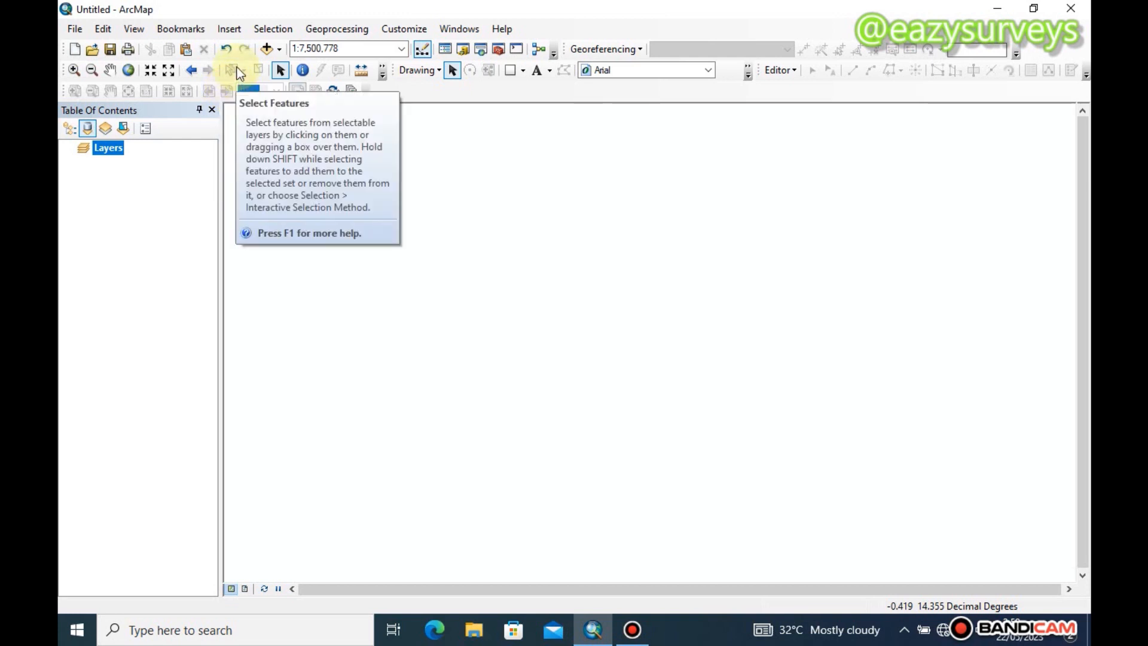
# Add the shapefile NGA_adm1.shp to the map
pyautogui.click(266, 49)
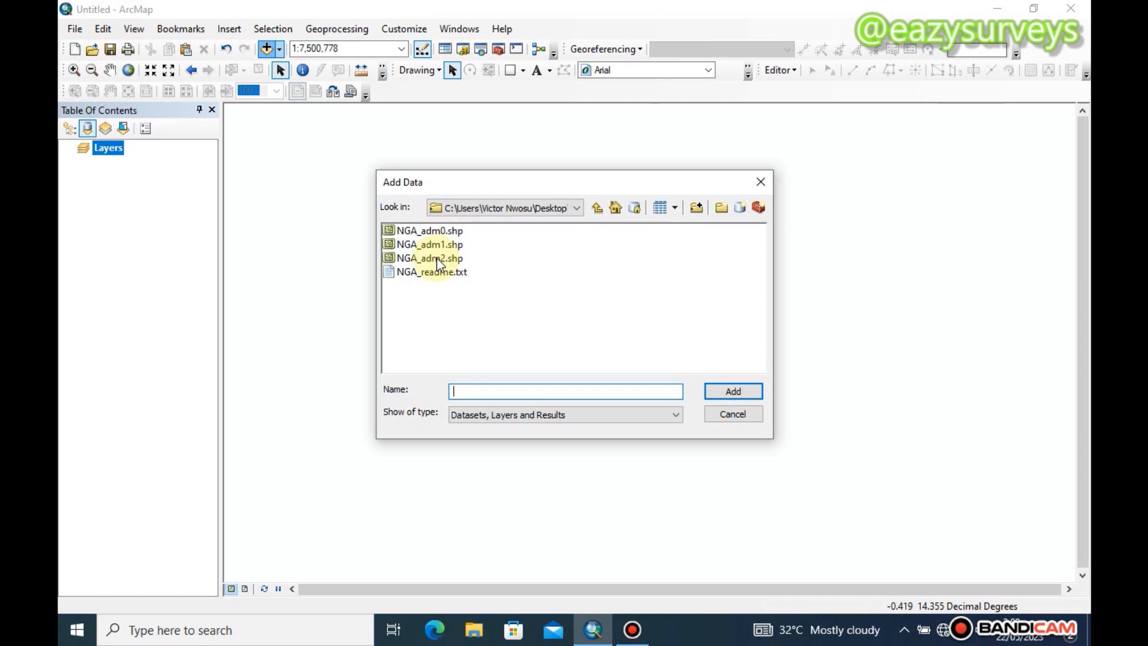
pyautogui.click(441, 246)
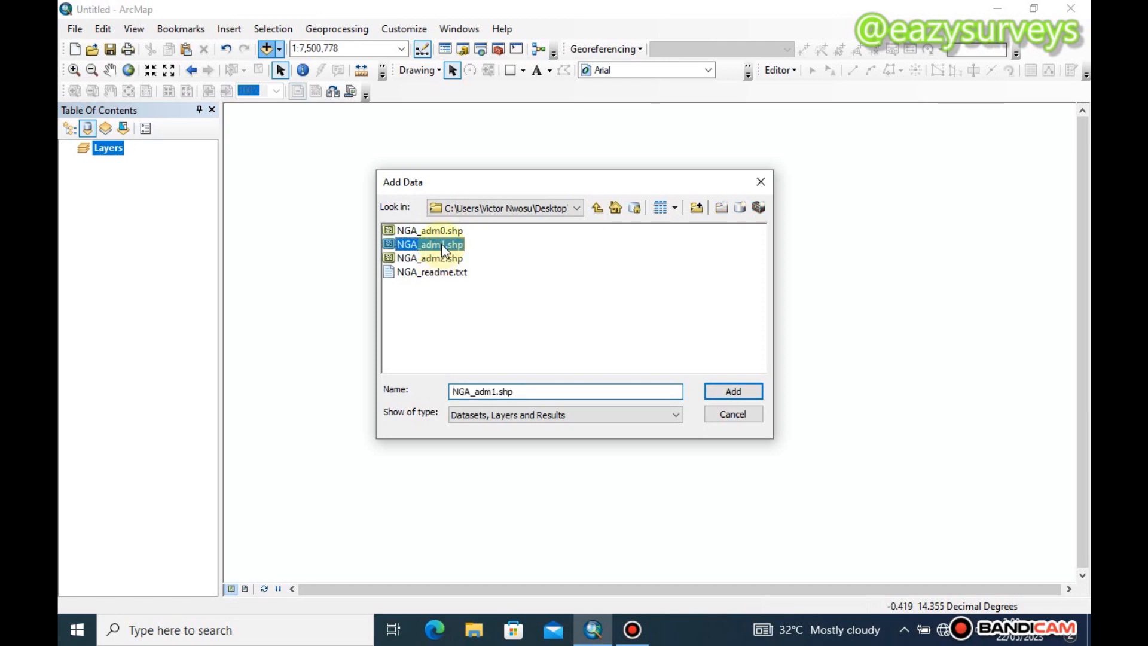
pyautogui.click(719, 389)
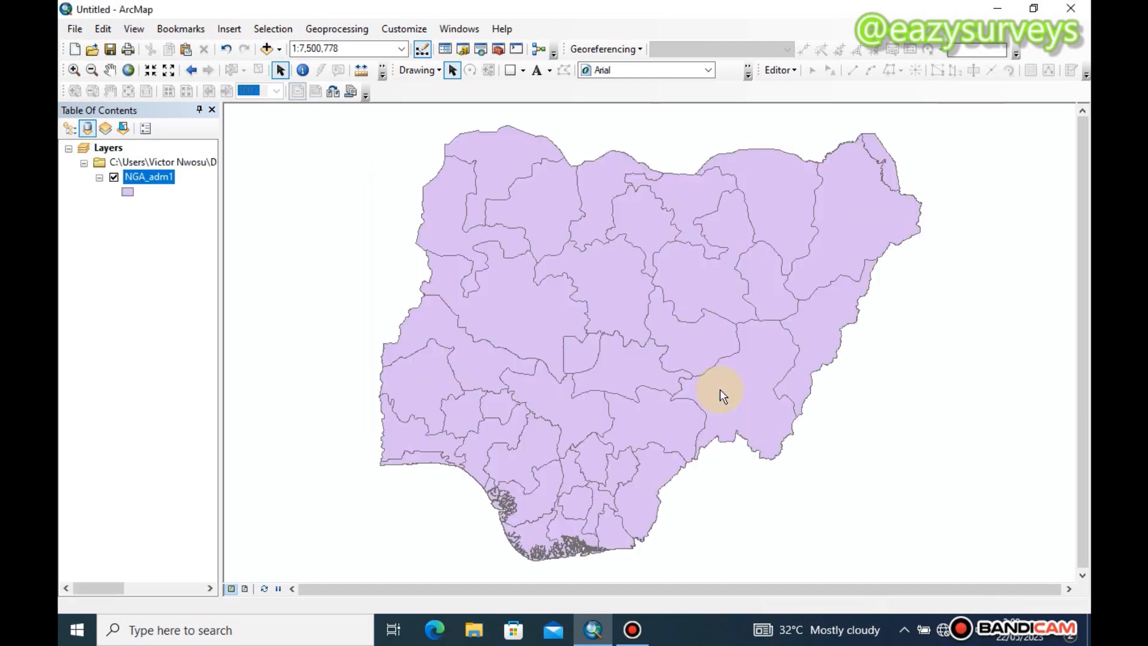
# Change the NGA_adm1 layer's symbol to the Hollow style
pyautogui.click(131, 193)
pyautogui.click(213, 378)
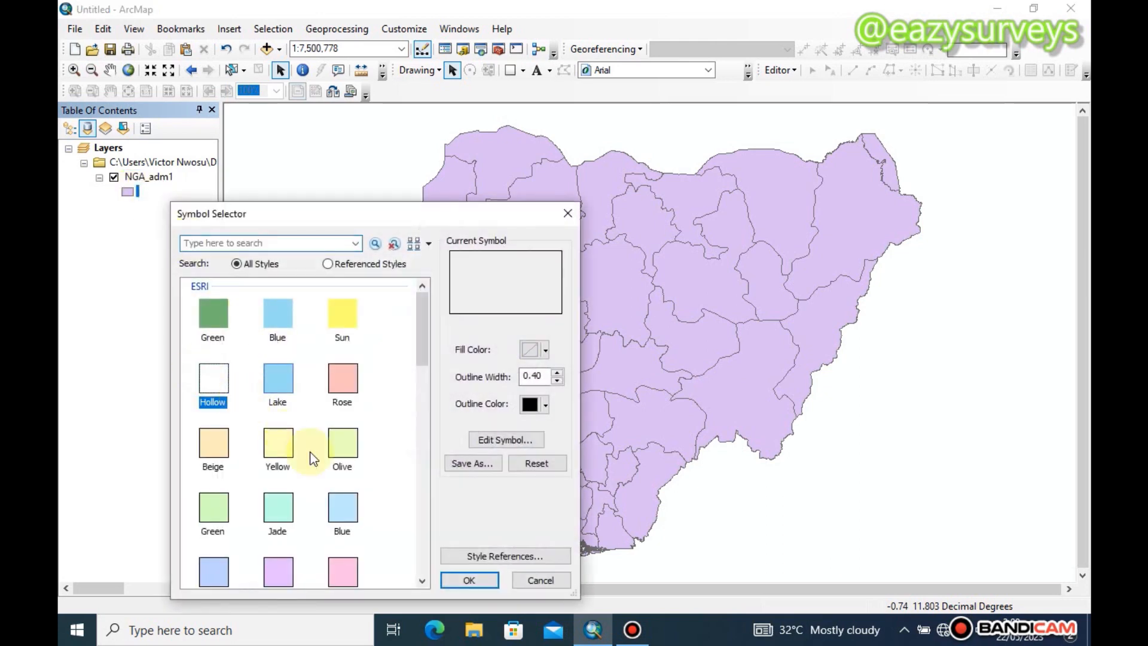
pyautogui.click(489, 581)
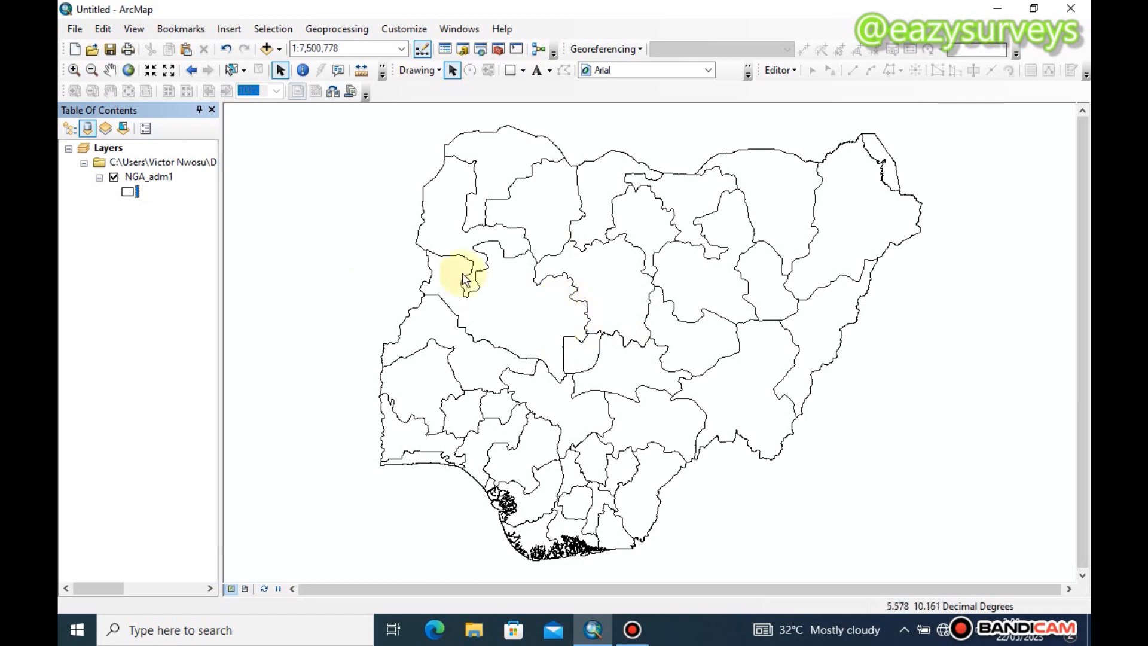
# Examine the NGA_adm1 attribute table to find the field that holds the state names, and close it
pyautogui.click(137, 178)
pyautogui.rightClick(141, 183)
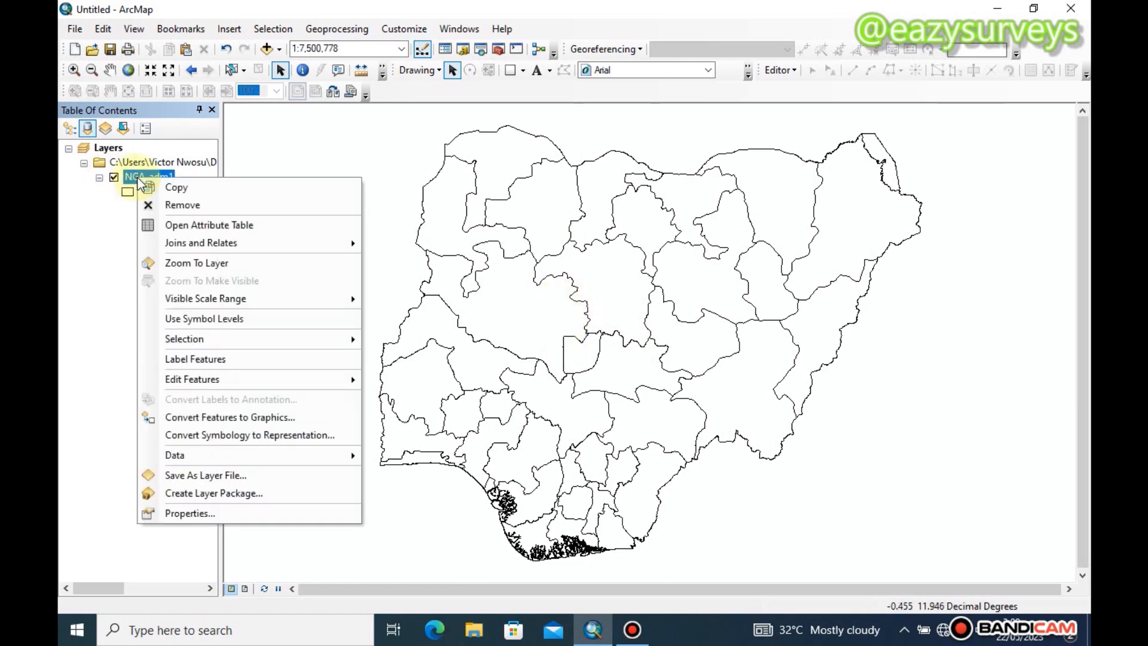
pyautogui.click(185, 225)
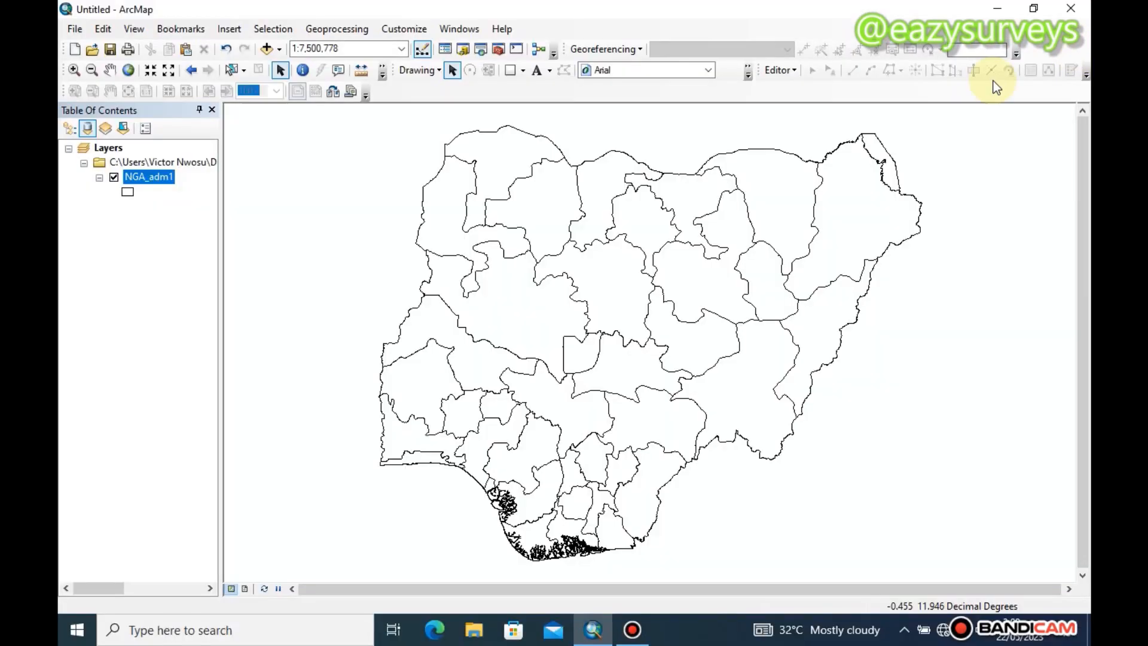
pyautogui.click(1083, 46)
# Set the label field of the NGA_adm1 layer to NAME_1 and apply the change
pyautogui.rightClick(146, 175)
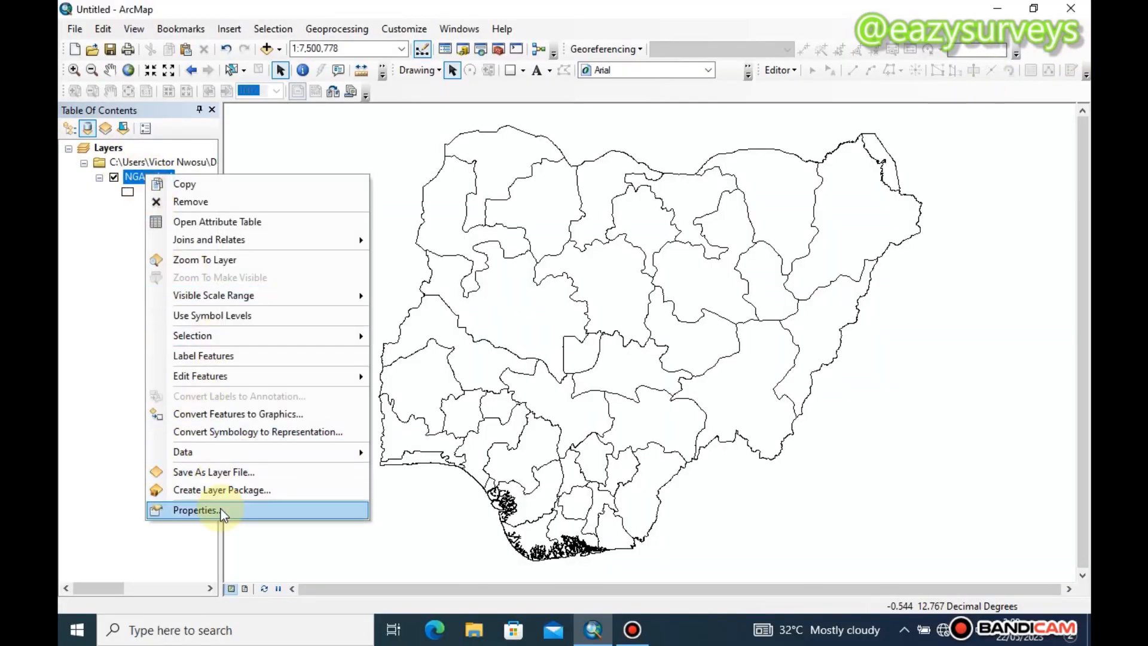
pyautogui.click(195, 510)
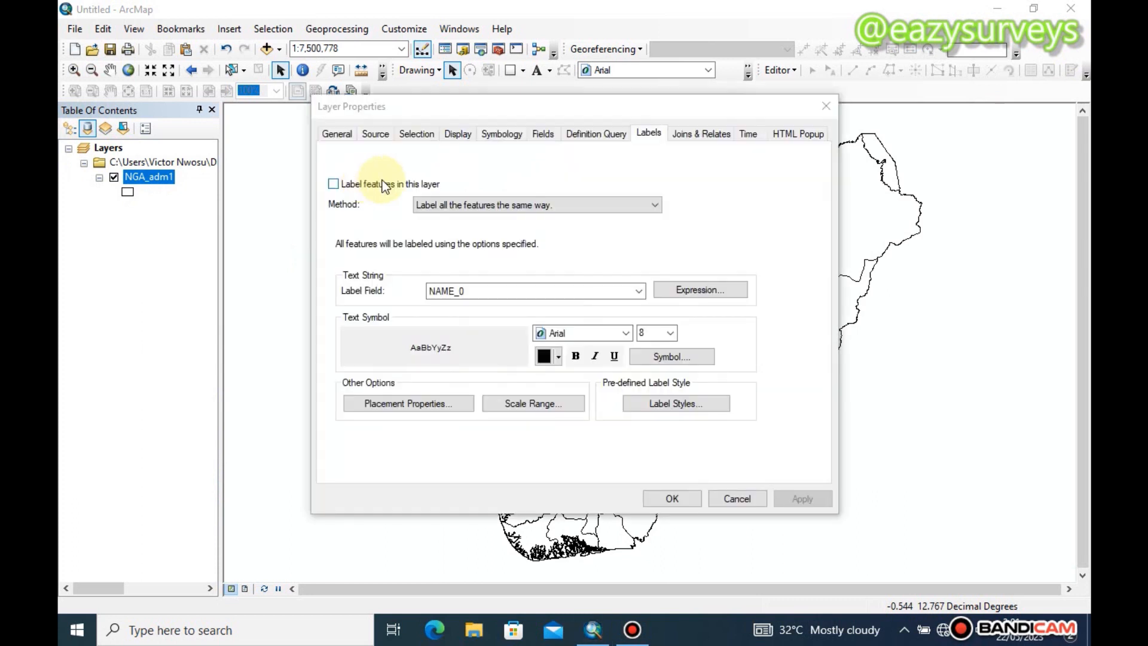
pyautogui.click(333, 133)
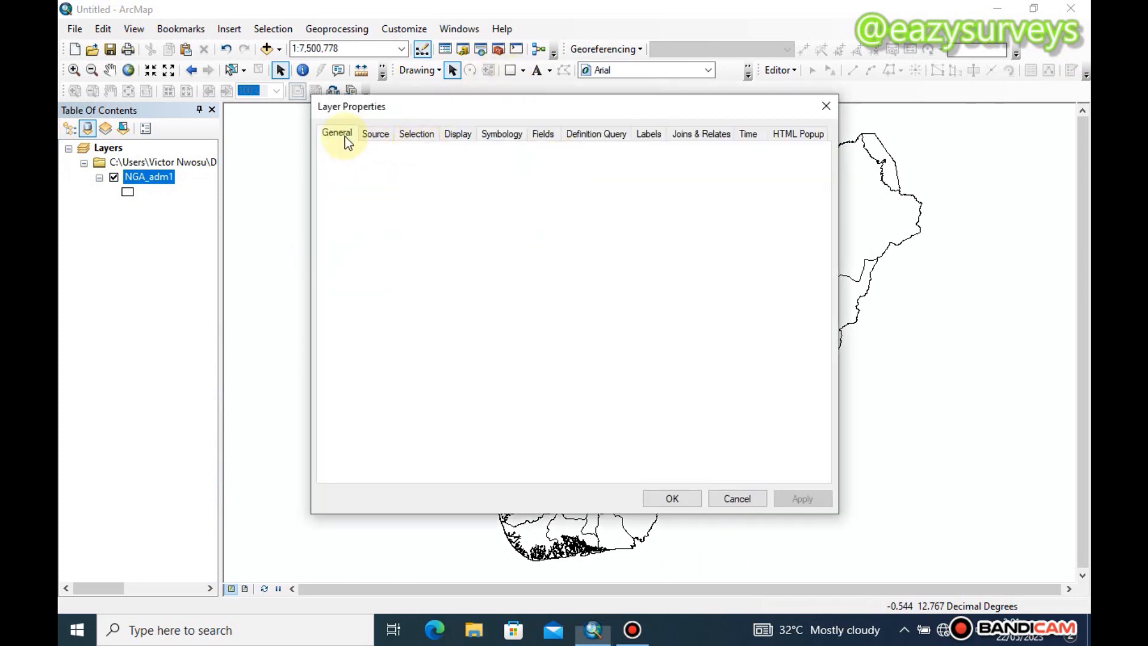
pyautogui.click(644, 133)
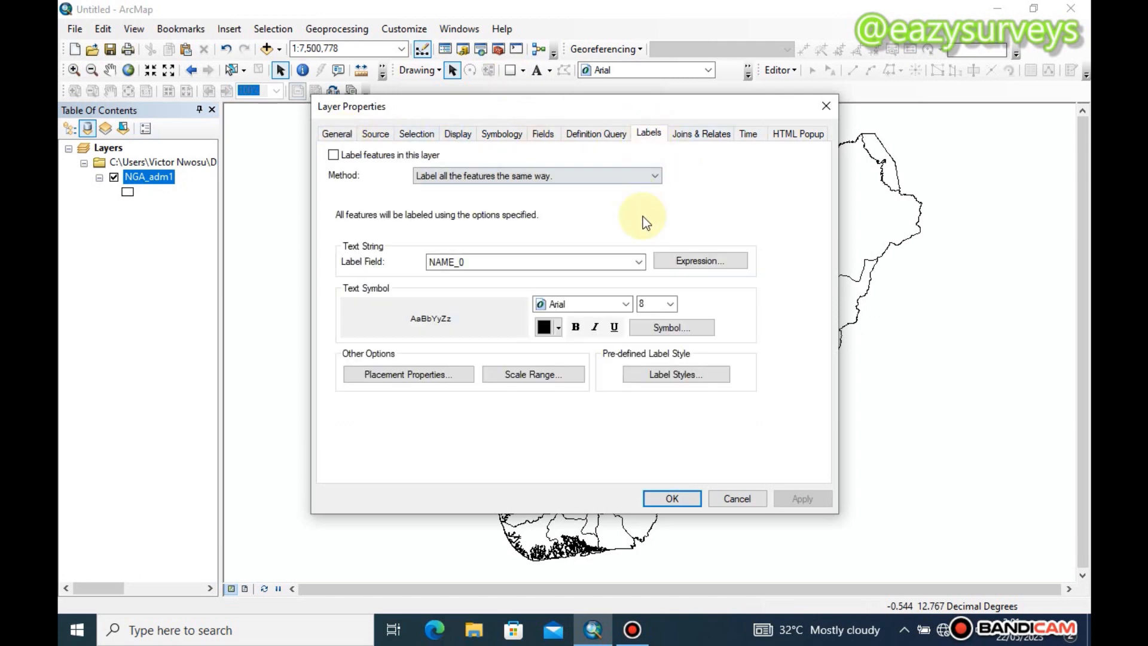
pyautogui.click(639, 263)
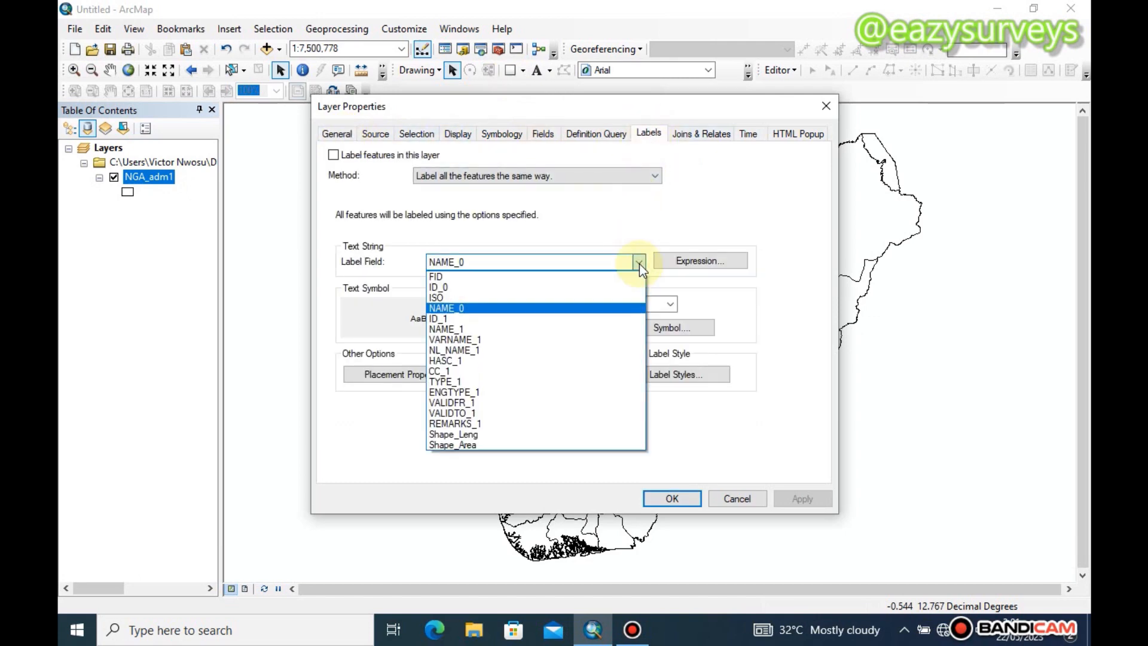
pyautogui.click(504, 328)
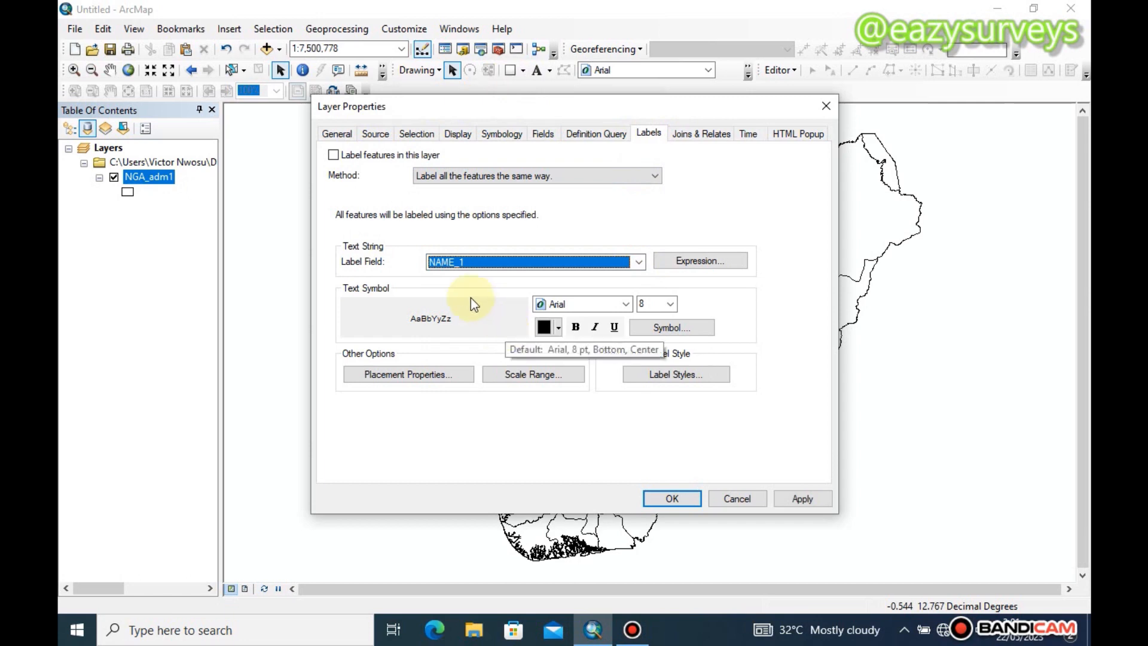
pyautogui.click(801, 499)
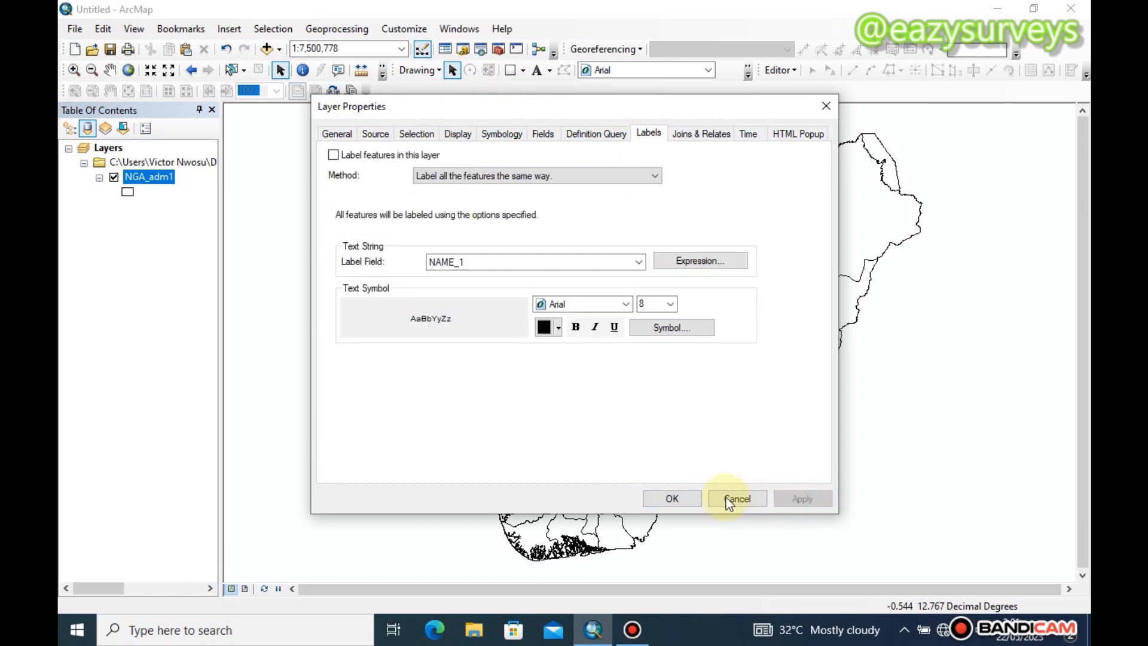
pyautogui.click(693, 499)
# Turn on feature labels for the NGA_adm1 layer
pyautogui.rightClick(147, 177)
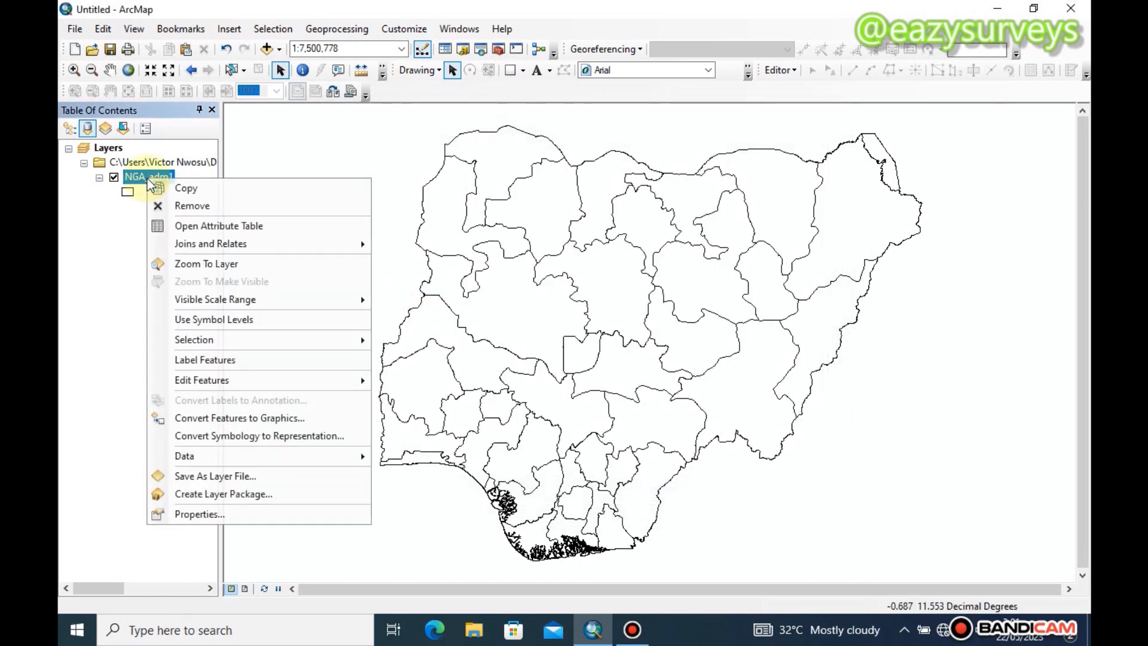
pyautogui.click(224, 358)
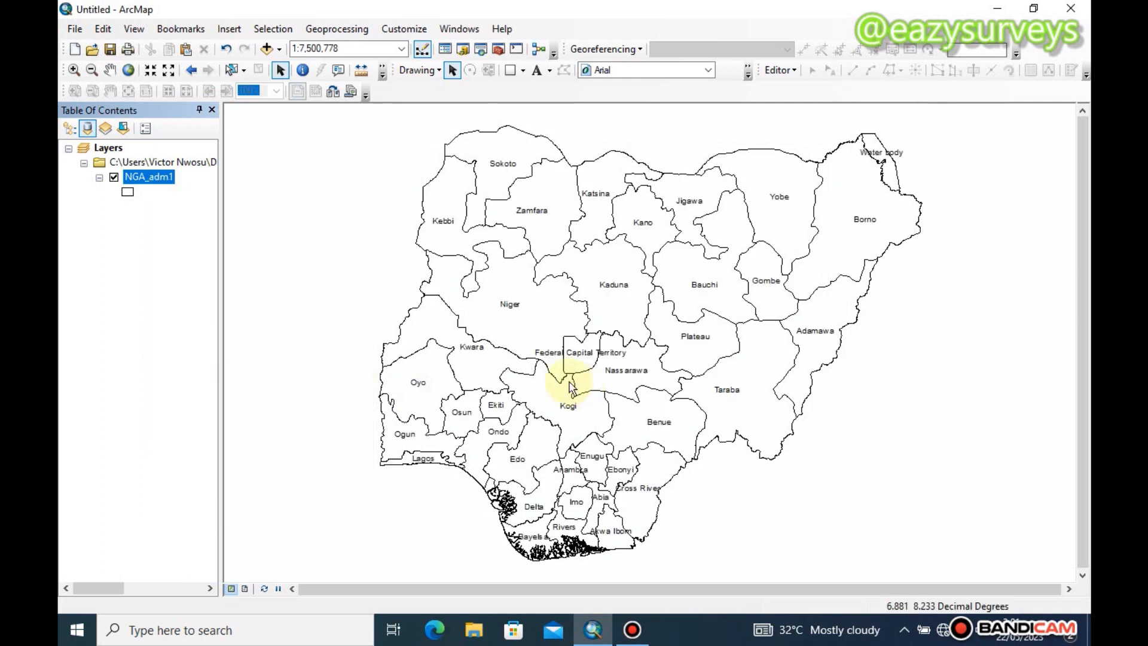
pyautogui.hotkey('ctrl', 's')
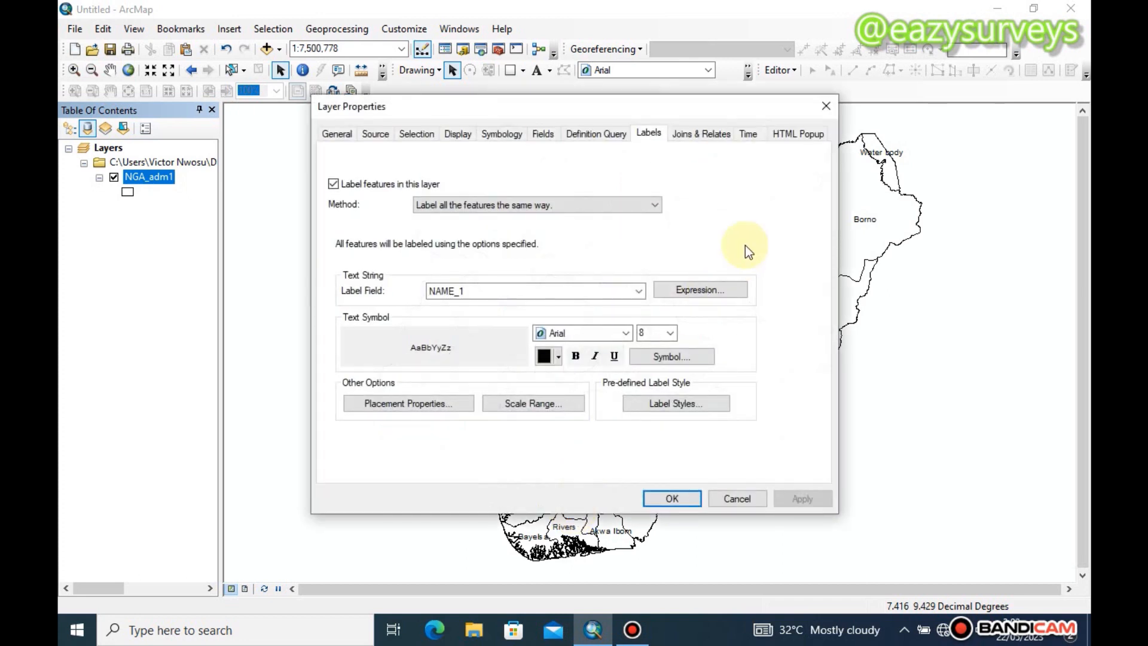
pyautogui.click(821, 108)
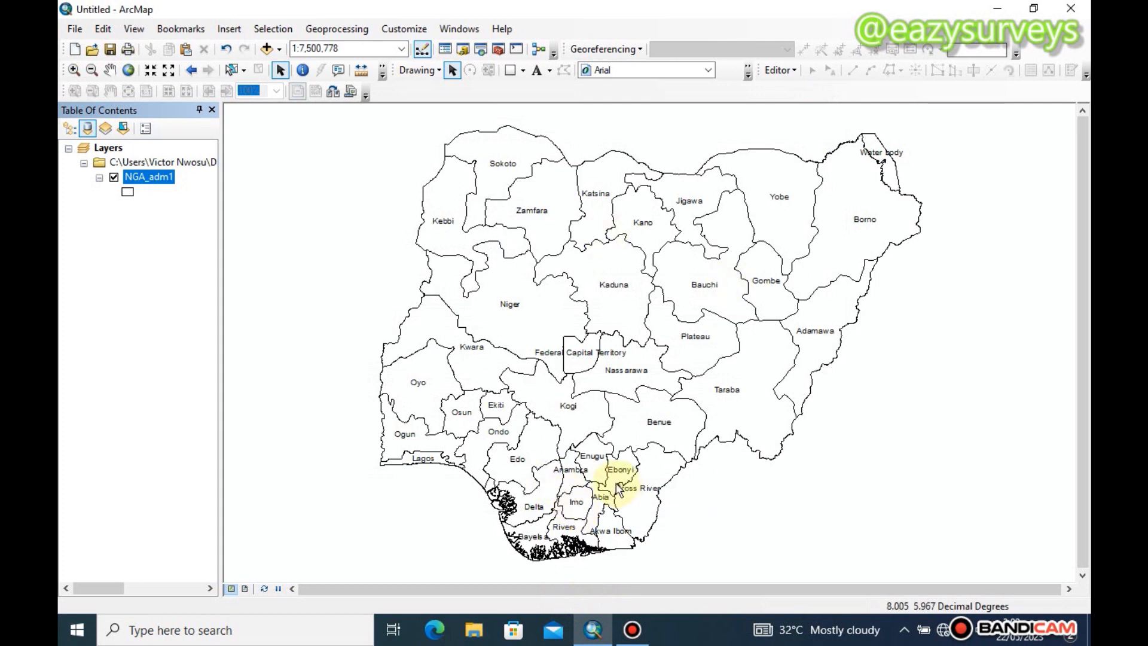
# Select the Imo state polygon on the map and open the Clip (Analysis) tool from a search for "clip"
pyautogui.click(234, 71)
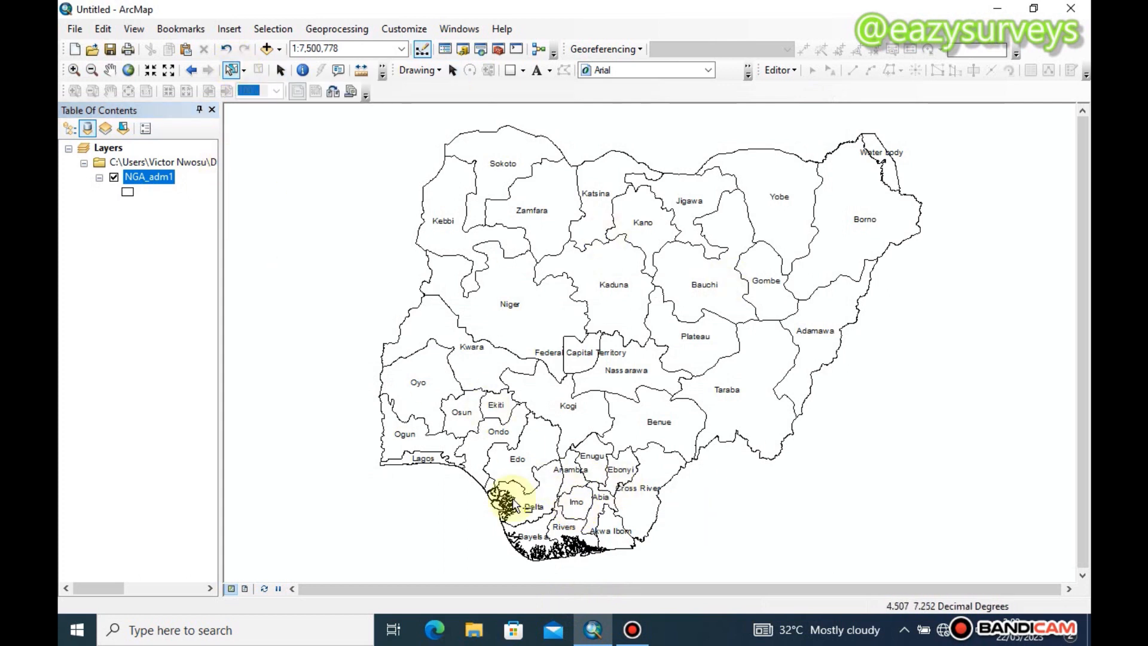
pyautogui.click(573, 507)
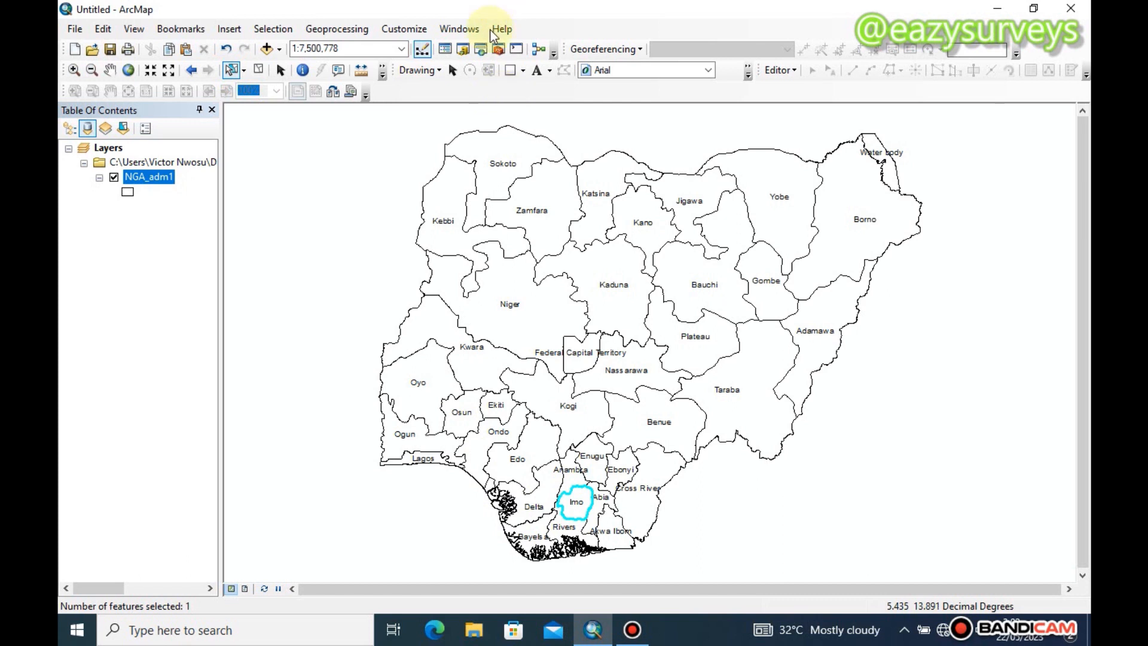
pyautogui.click(481, 50)
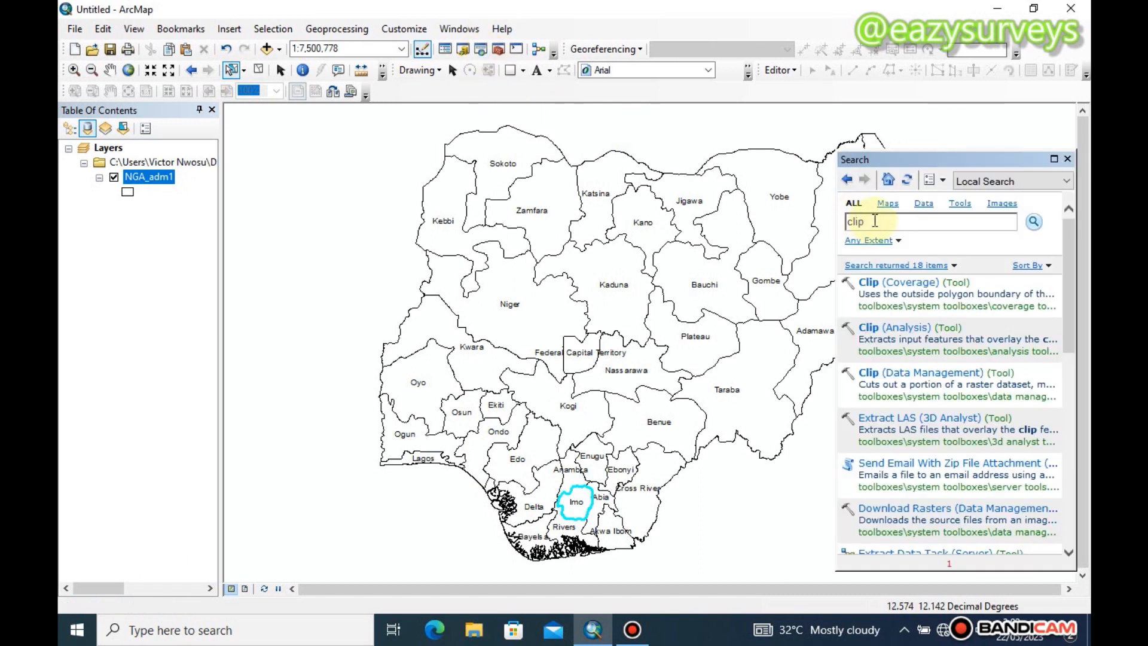
pyautogui.doubleClick(855, 222)
pyautogui.click(1033, 222)
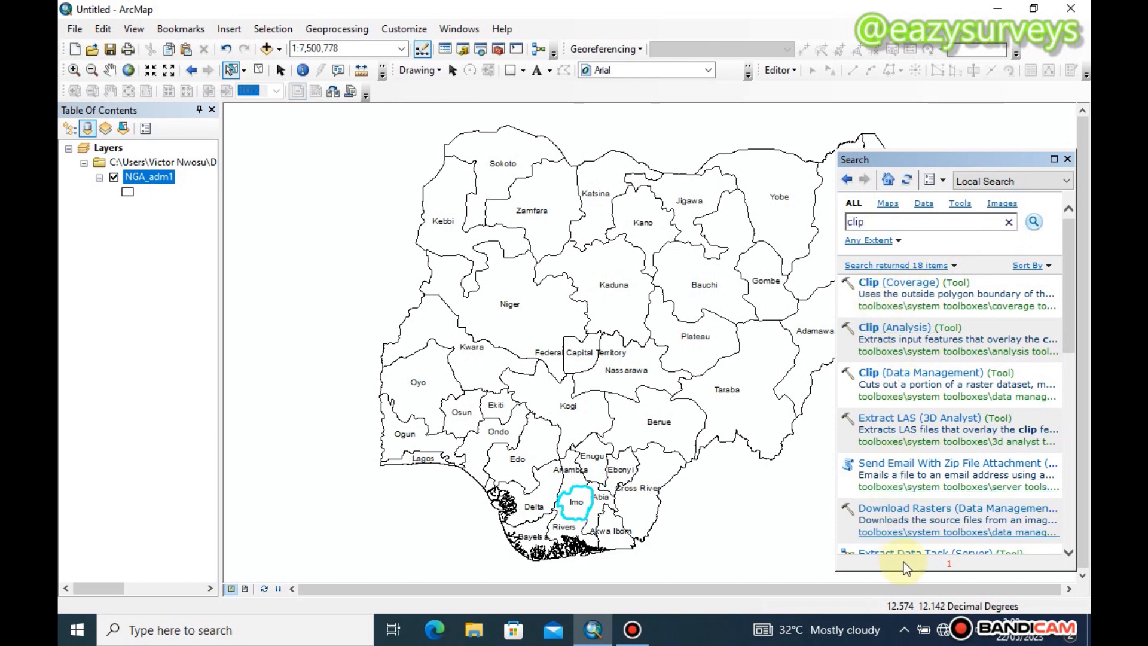
pyautogui.click(902, 329)
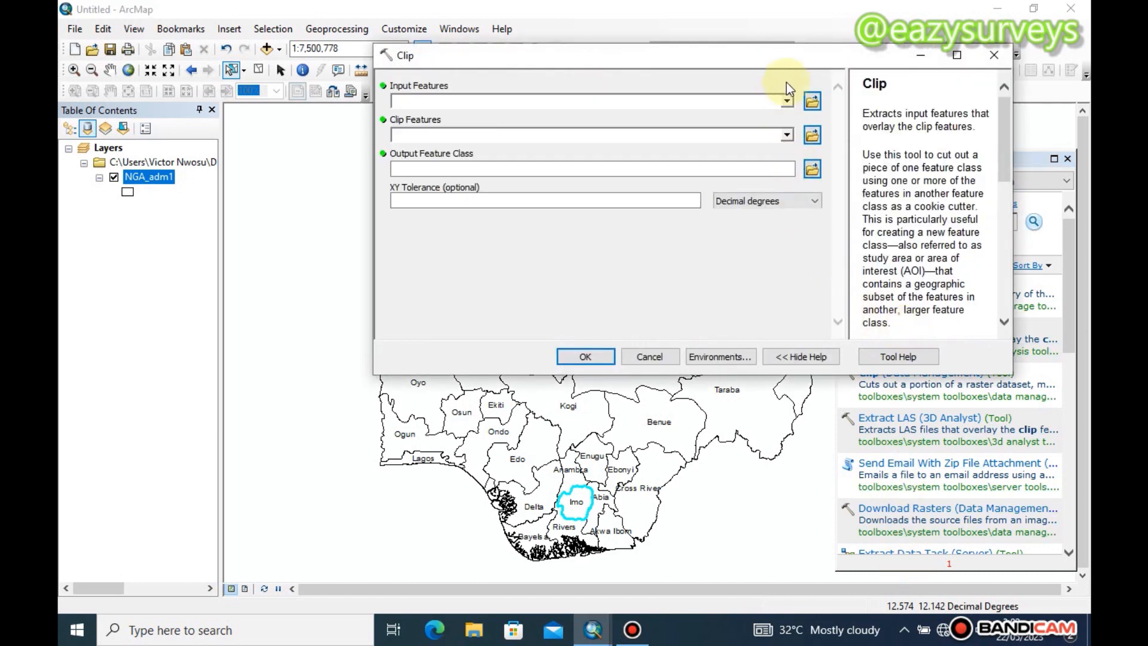
# Run Clip with NGA_adm1 as both the input features and the clip features, keeping the default output feature class
pyautogui.click(787, 103)
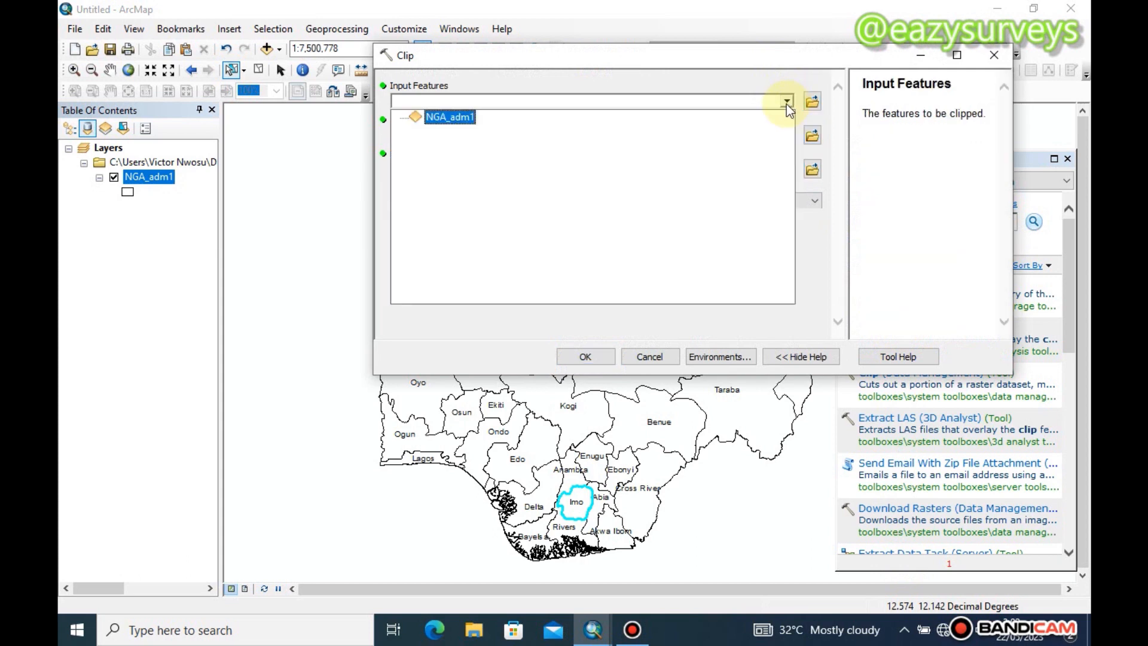
pyautogui.click(459, 123)
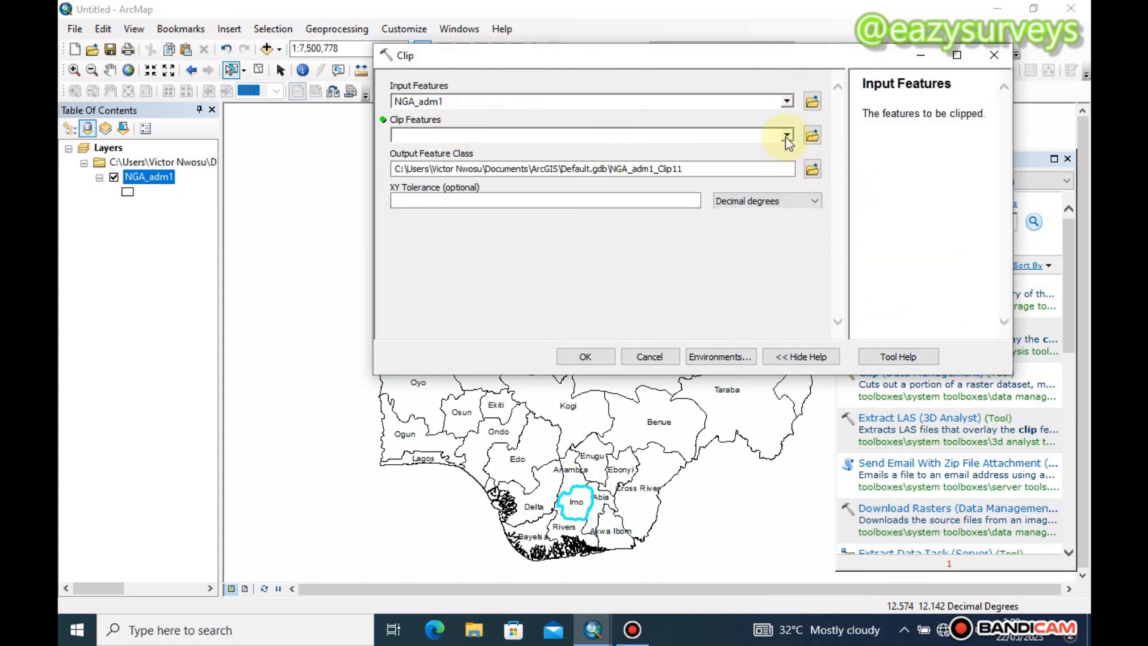
pyautogui.click(786, 138)
pyautogui.click(449, 152)
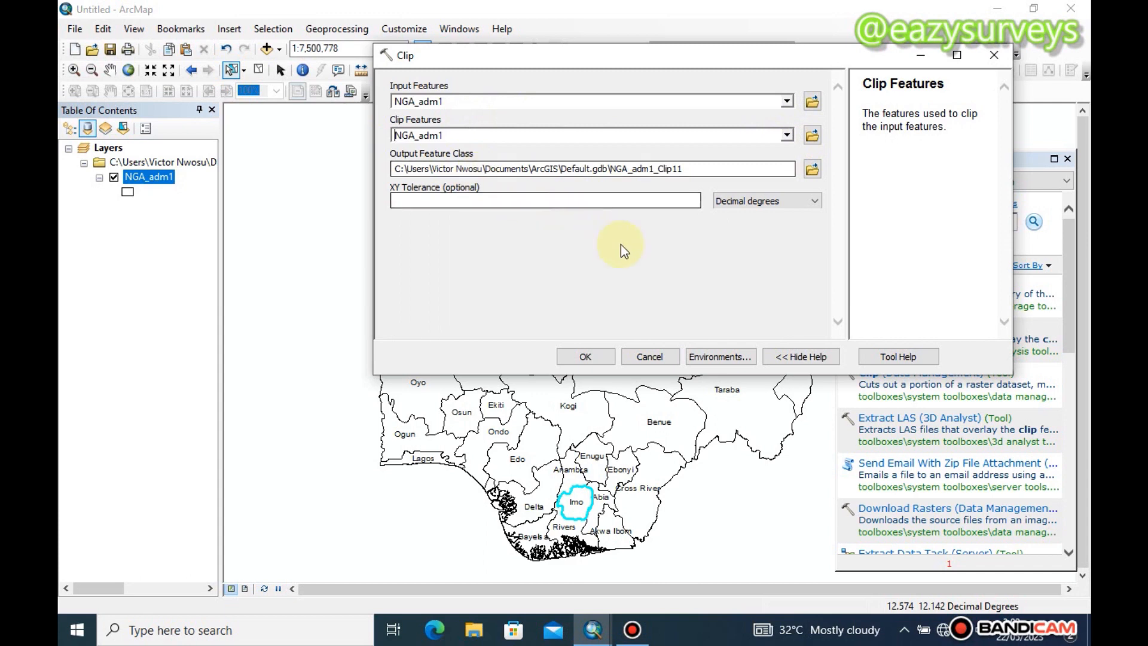
pyautogui.click(597, 353)
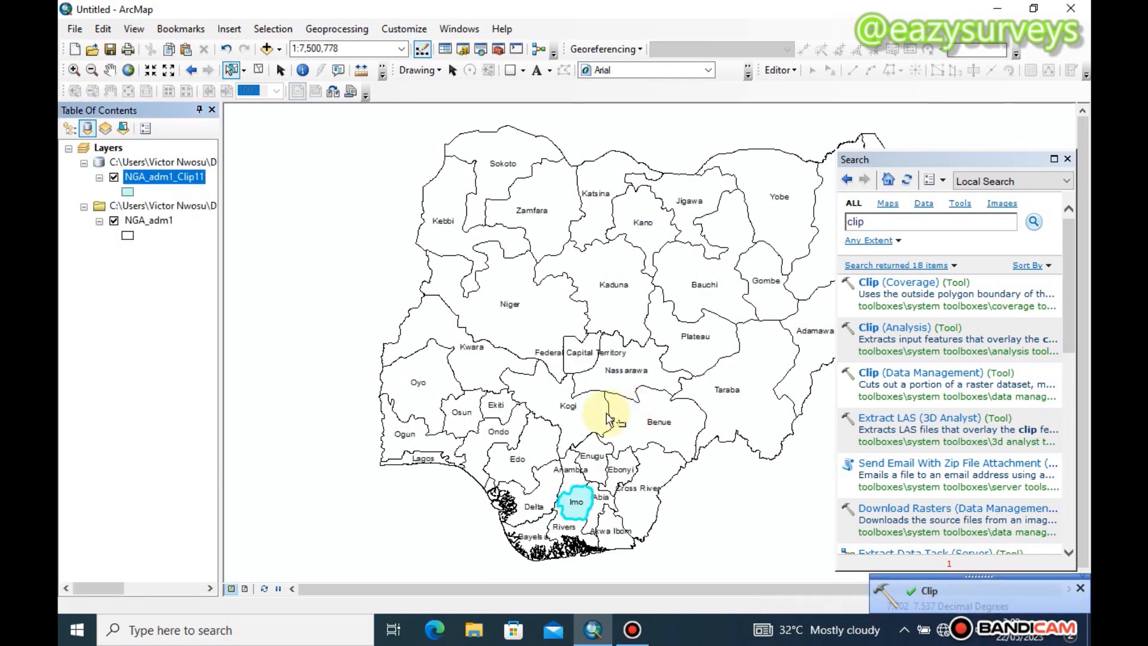
# Change the clipped layer's symbol to the Hollow style and close the search window
pyautogui.click(128, 191)
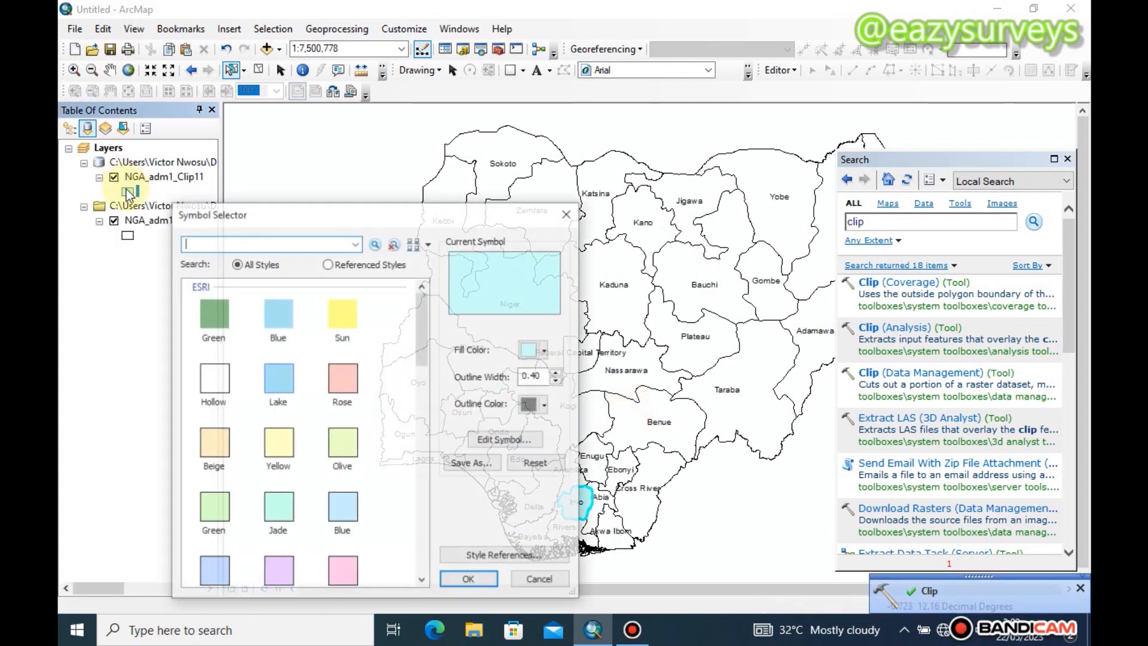
pyautogui.click(221, 374)
pyautogui.click(464, 579)
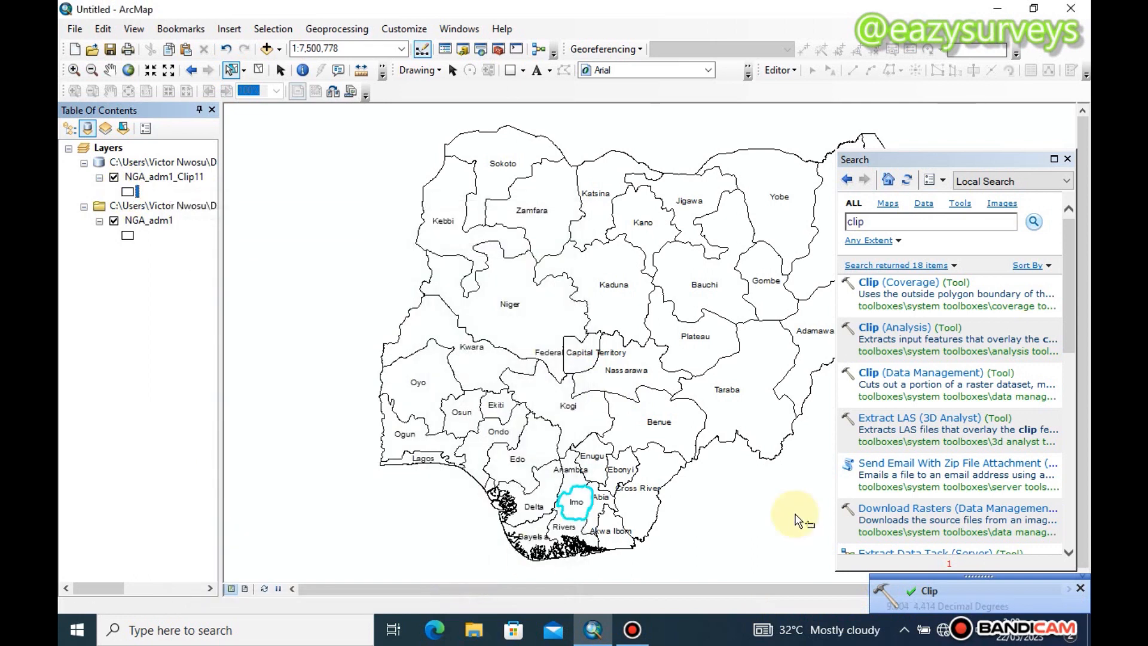
pyautogui.click(1067, 159)
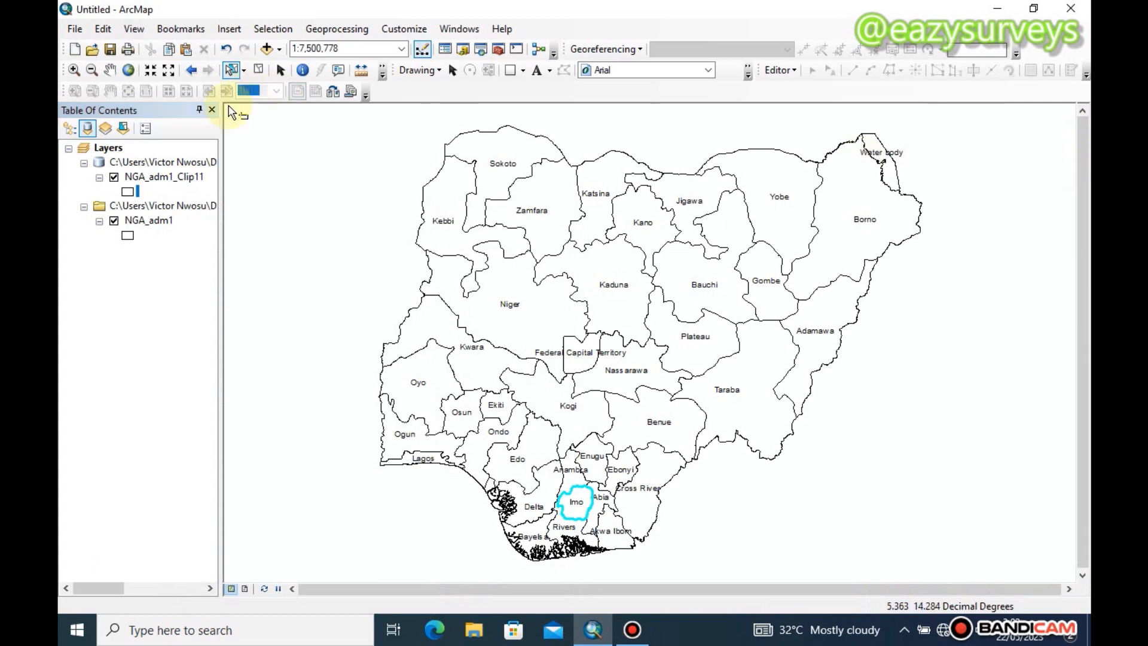
# Rename the clipped layer to IMO STATE in its layer properties
pyautogui.rightClick(179, 175)
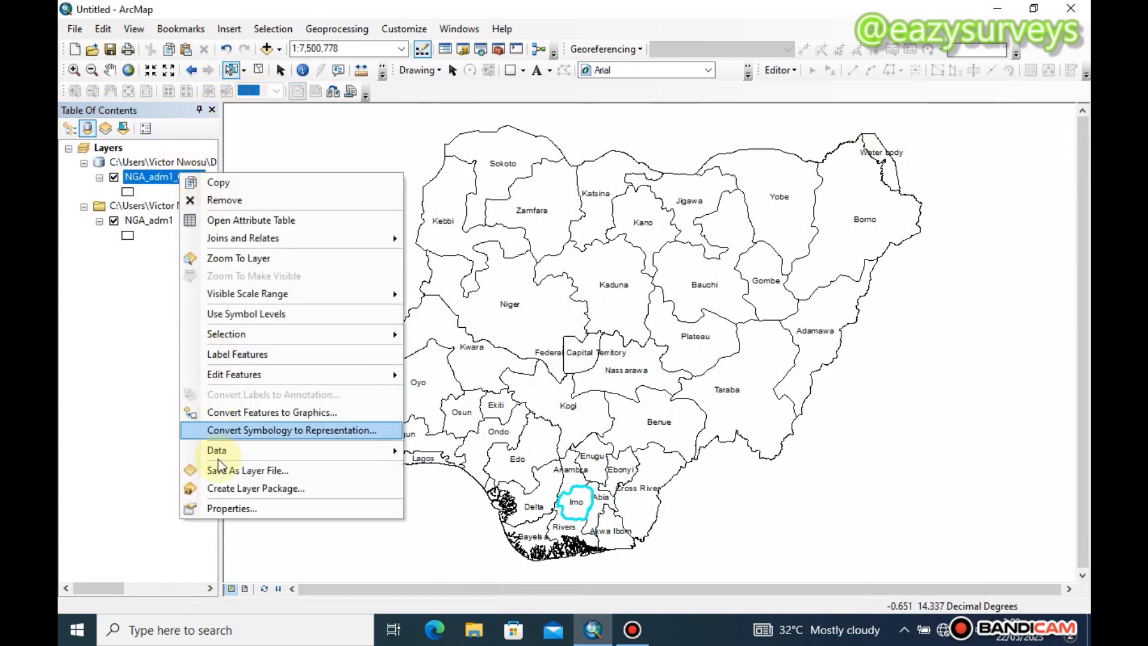
pyautogui.click(219, 505)
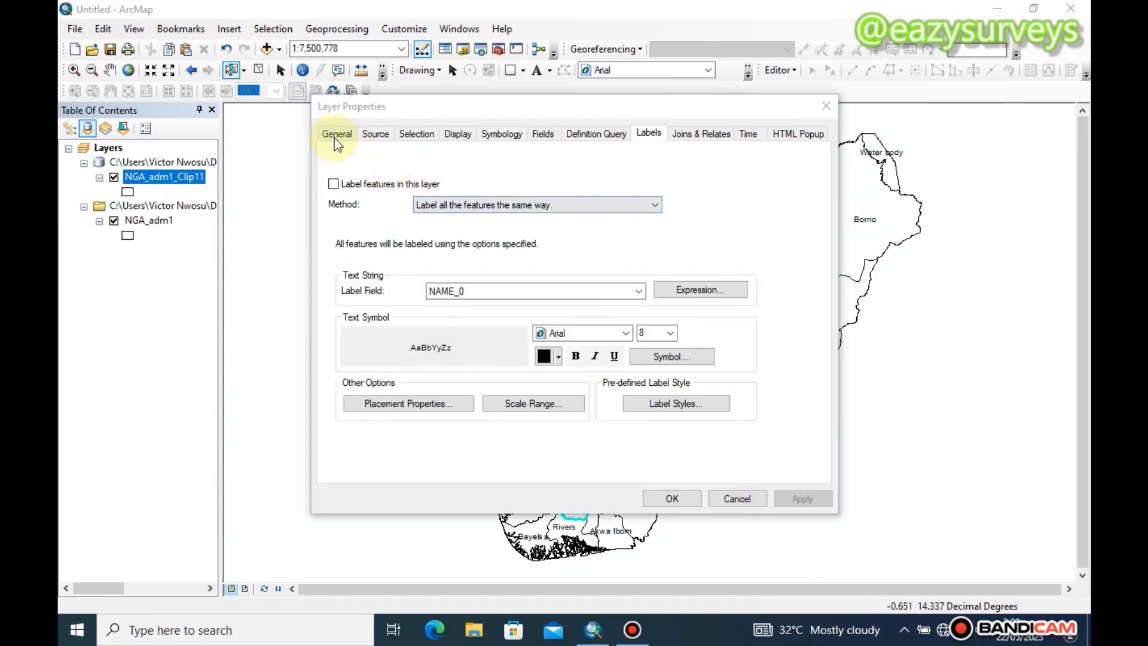
pyautogui.click(335, 136)
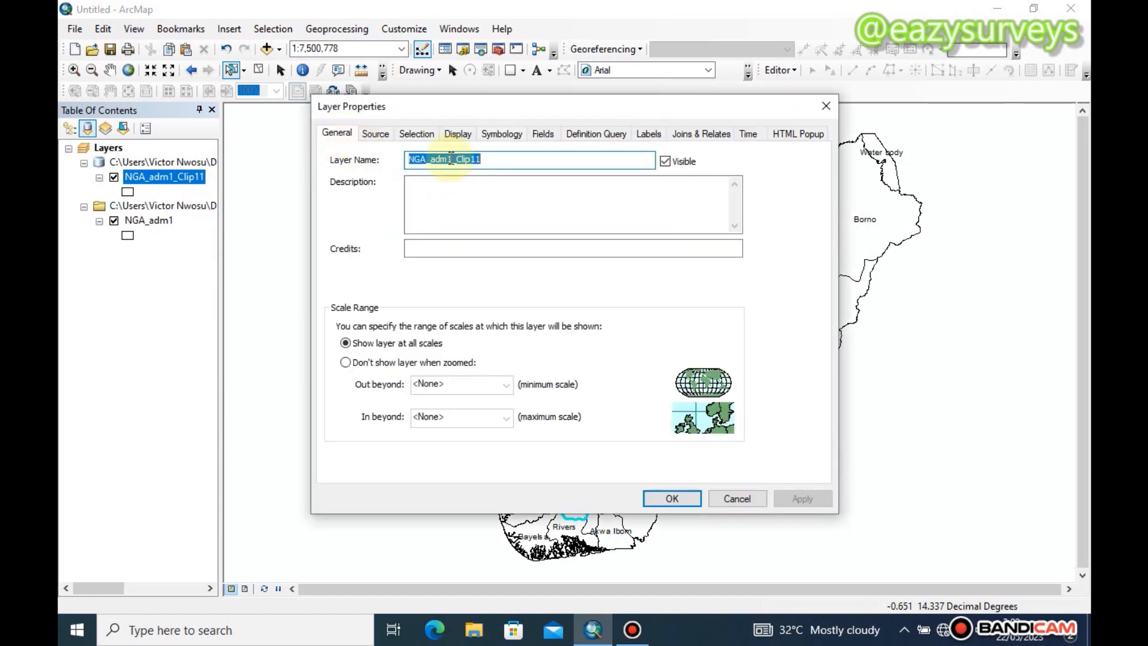
pyautogui.write('imo state')
pyautogui.press('BackSpace')
pyautogui.press('BackSpace')
pyautogui.press('BackSpace')
pyautogui.press('BackSpace')
pyautogui.press('BackSpace')
pyautogui.press('BackSpace')
pyautogui.press('BackSpace')
pyautogui.press('BackSpace')
pyautogui.press('BackSpace')
pyautogui.write('I')
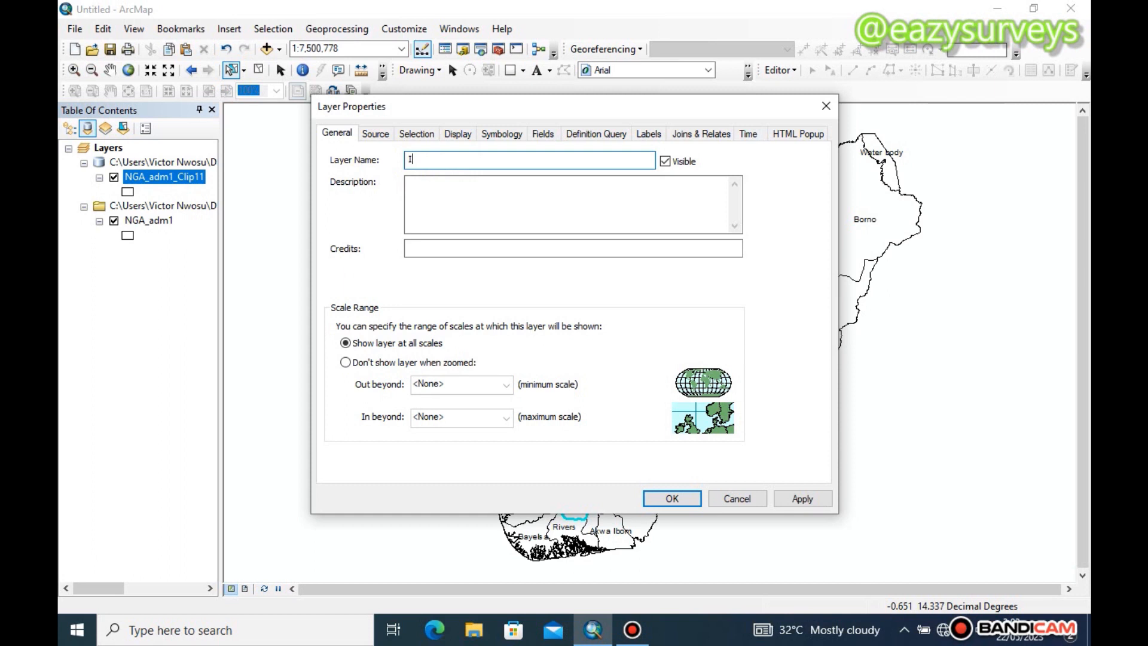
pyautogui.write('MO STATE')
pyautogui.click(801, 498)
pyautogui.click(672, 498)
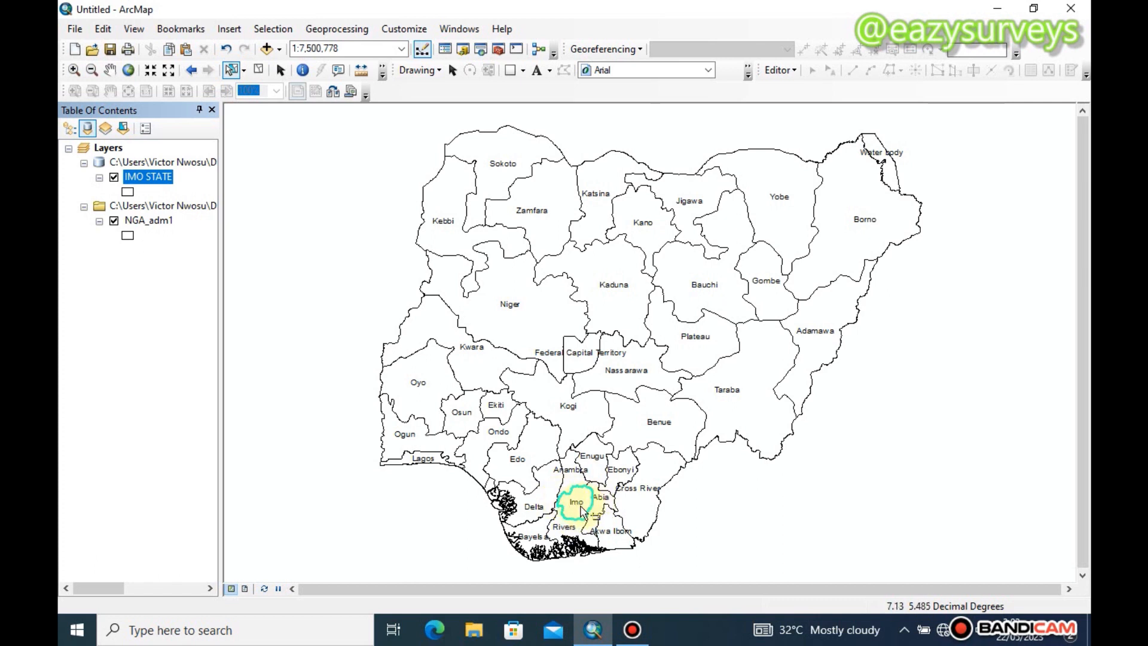
# Add the NGA_adm2.shp shapefile to the map and change its symbol to the Hollow style
pyautogui.click(267, 51)
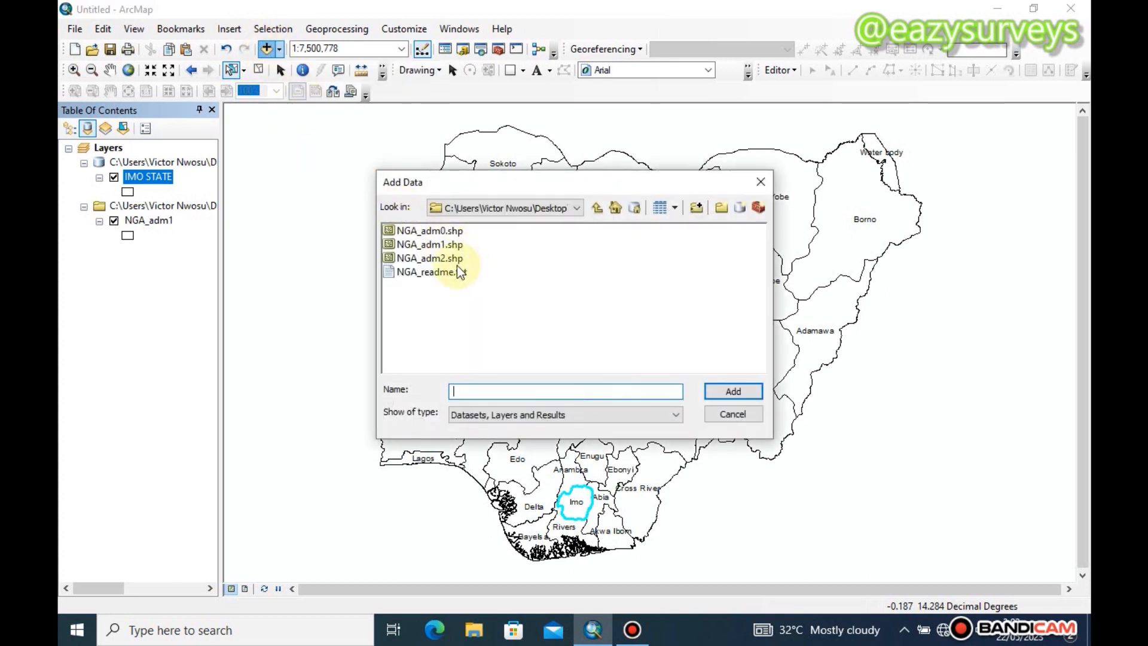
pyautogui.click(447, 260)
pyautogui.click(740, 392)
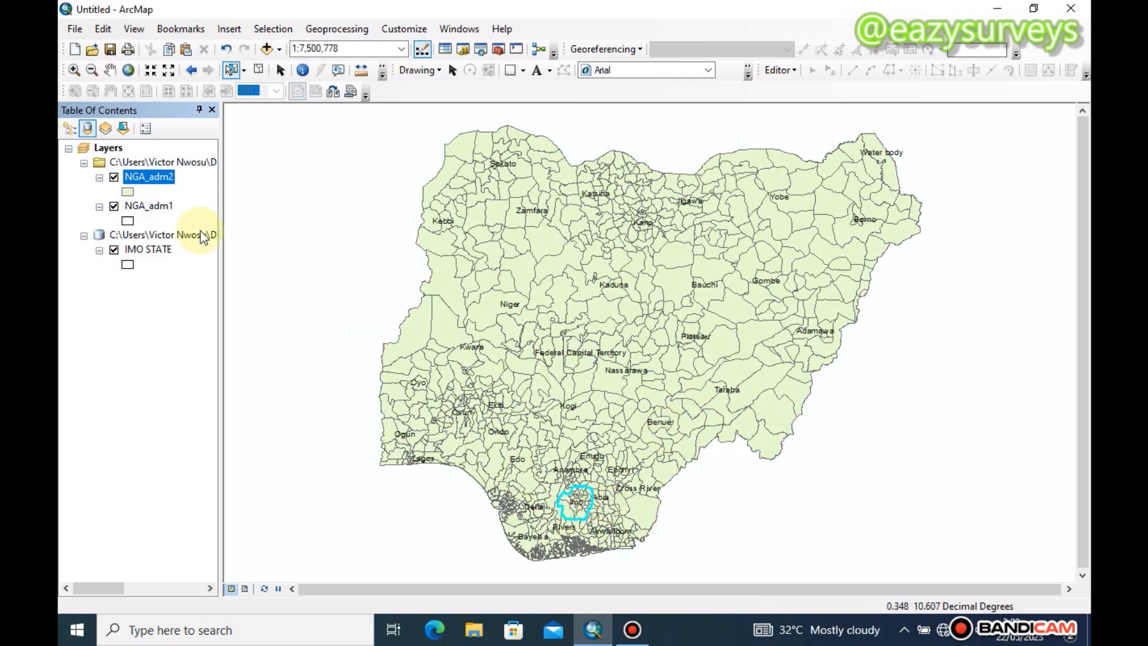
pyautogui.doubleClick(127, 192)
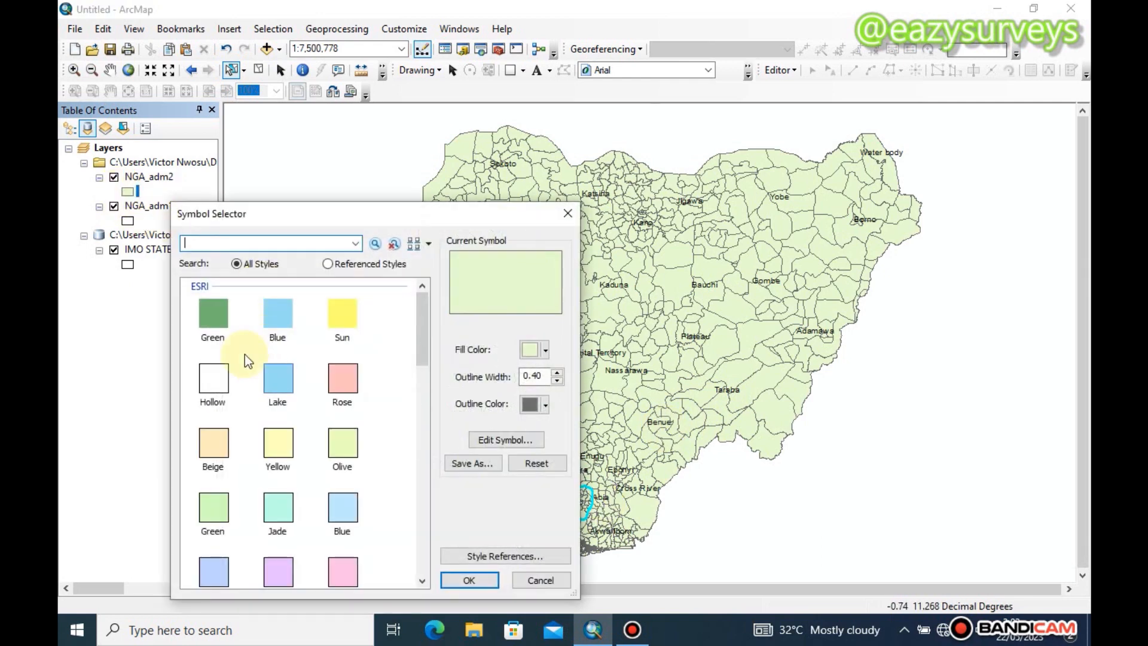
pyautogui.click(472, 582)
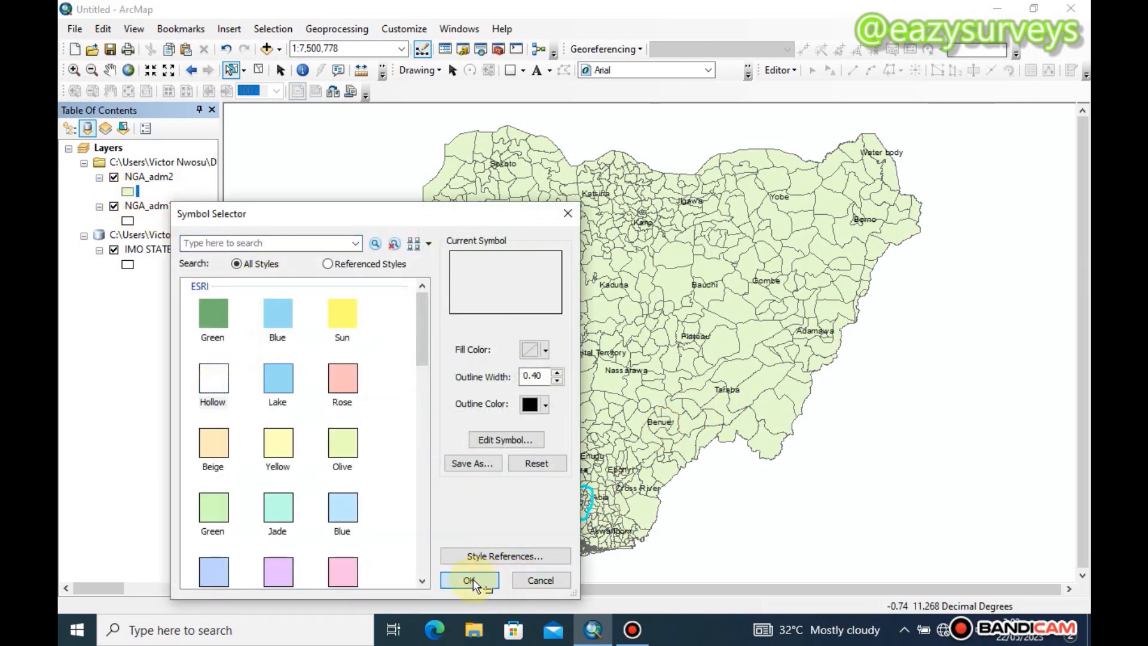
# Select all the NGA_adm2 local government polygons inside the Imo State boundary, leaving the neighbouring states' polygons unselected
pyautogui.scroll(5, 574, 510)
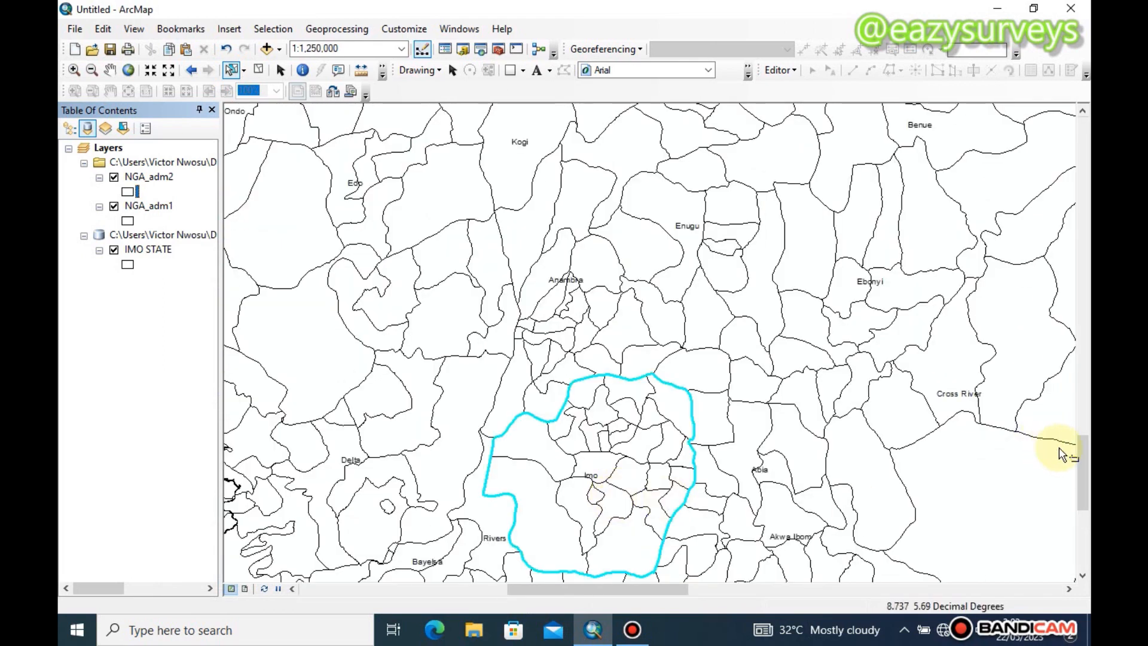
pyautogui.moveTo(1083, 466); pyautogui.dragTo(1020, 493)
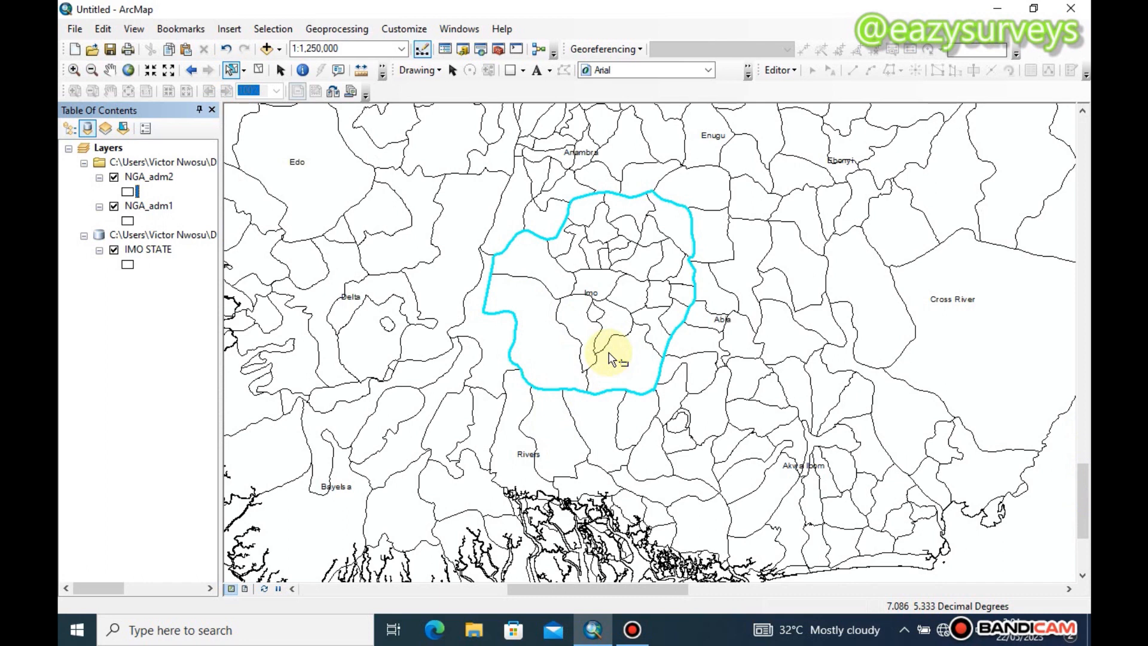
pyautogui.moveTo(635, 369); pyautogui.dragTo(578, 275)
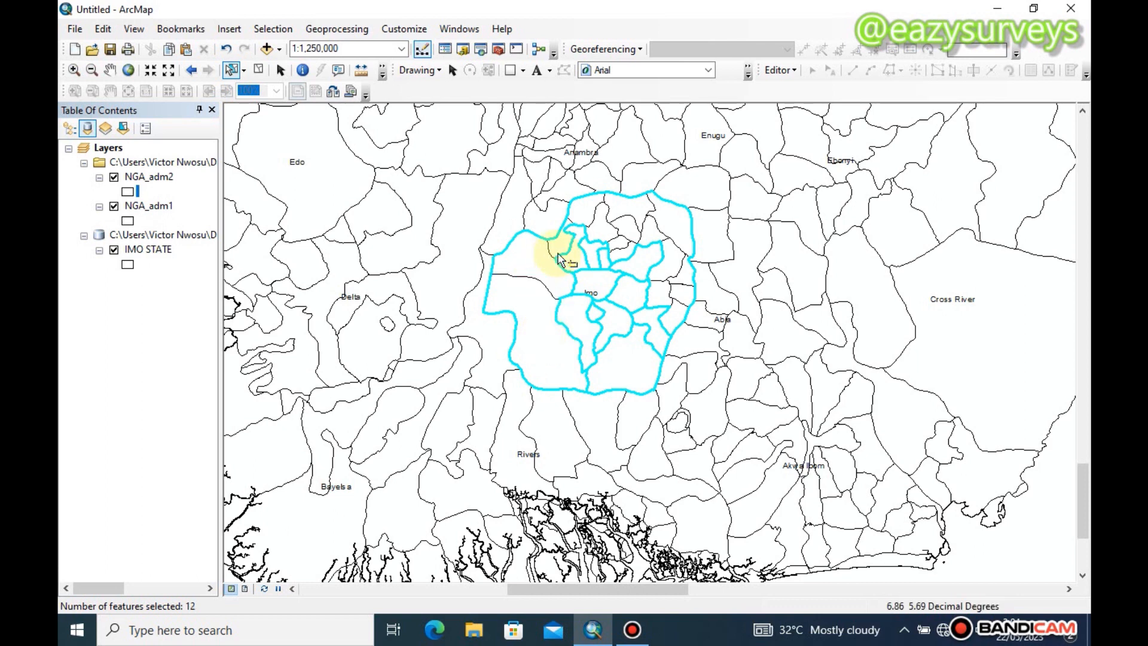
pyautogui.keyDown('ctrl'); pyautogui.click(538, 254); pyautogui.keyUp('ctrl')
pyautogui.keyDown('ctrl'); pyautogui.click(538, 254); pyautogui.keyUp('ctrl')
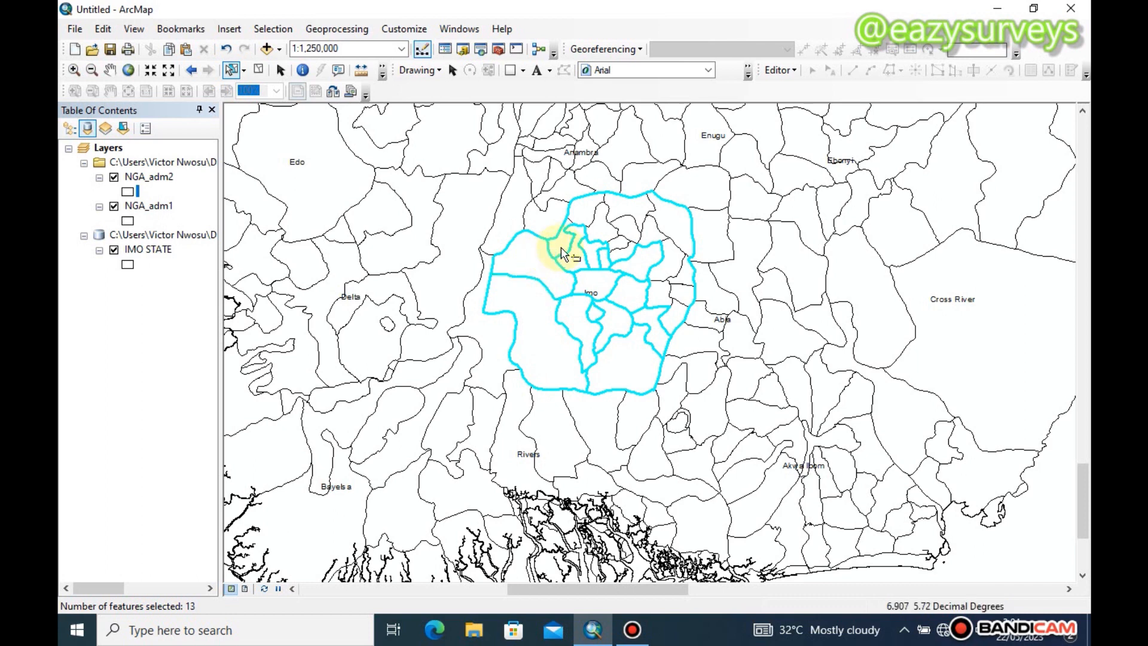
pyautogui.keyDown('ctrl'); pyautogui.click(622, 213); pyautogui.keyUp('ctrl')
pyautogui.keyDown('ctrl'); pyautogui.click(608, 224); pyautogui.keyUp('ctrl')
pyautogui.keyDown('ctrl'); pyautogui.click(622, 226); pyautogui.keyUp('ctrl')
pyautogui.keyDown('ctrl'); pyautogui.click(661, 231); pyautogui.keyUp('ctrl')
pyautogui.keyDown('shift'); pyautogui.click(668, 219); pyautogui.keyUp('shift')
pyautogui.keyDown('shift'); pyautogui.click(656, 232); pyautogui.keyUp('shift')
pyautogui.keyDown('shift'); pyautogui.click(672, 257); pyautogui.keyUp('shift')
pyautogui.keyDown('shift'); pyautogui.click(684, 295); pyautogui.keyUp('shift')
pyautogui.keyDown('shift'); pyautogui.click(661, 292); pyautogui.keyUp('shift')
pyautogui.keyDown('shift'); pyautogui.click(680, 317); pyautogui.keyUp('shift')
pyautogui.keyDown('shift'); pyautogui.click(643, 318); pyautogui.keyUp('shift')
pyautogui.keyDown('shift'); pyautogui.click(615, 317); pyautogui.keyUp('shift')
pyautogui.keyDown('shift'); pyautogui.click(608, 272); pyautogui.keyUp('shift')
pyautogui.keyDown('shift'); pyautogui.click(625, 259); pyautogui.keyUp('shift')
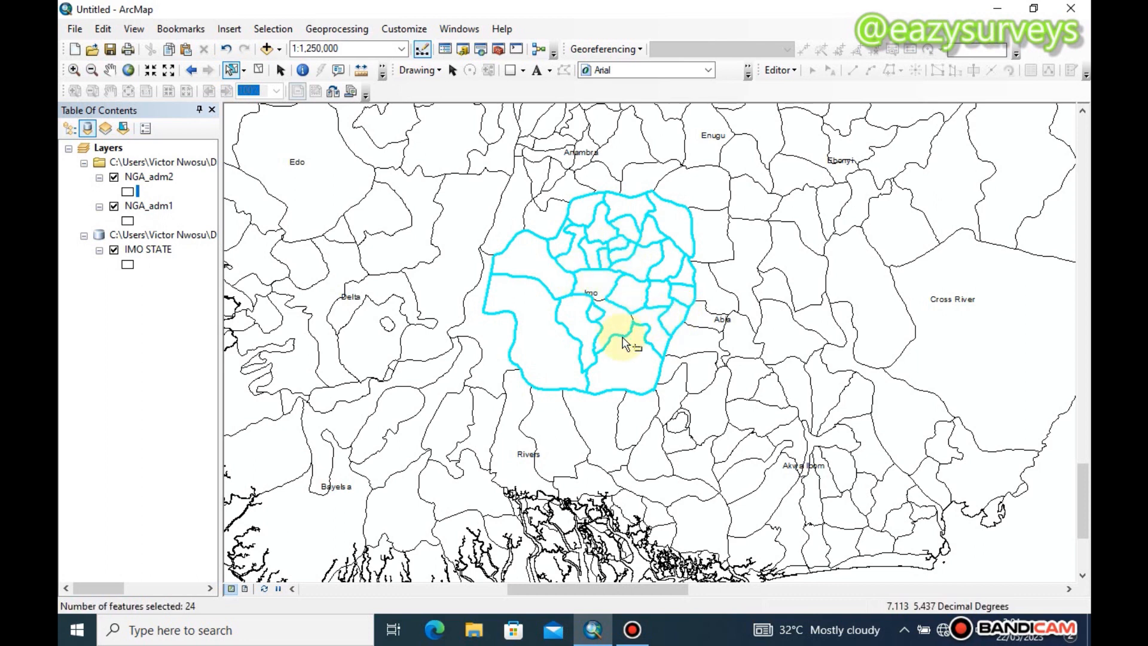
pyautogui.keyDown('shift'); pyautogui.click(618, 374); pyautogui.keyUp('shift')
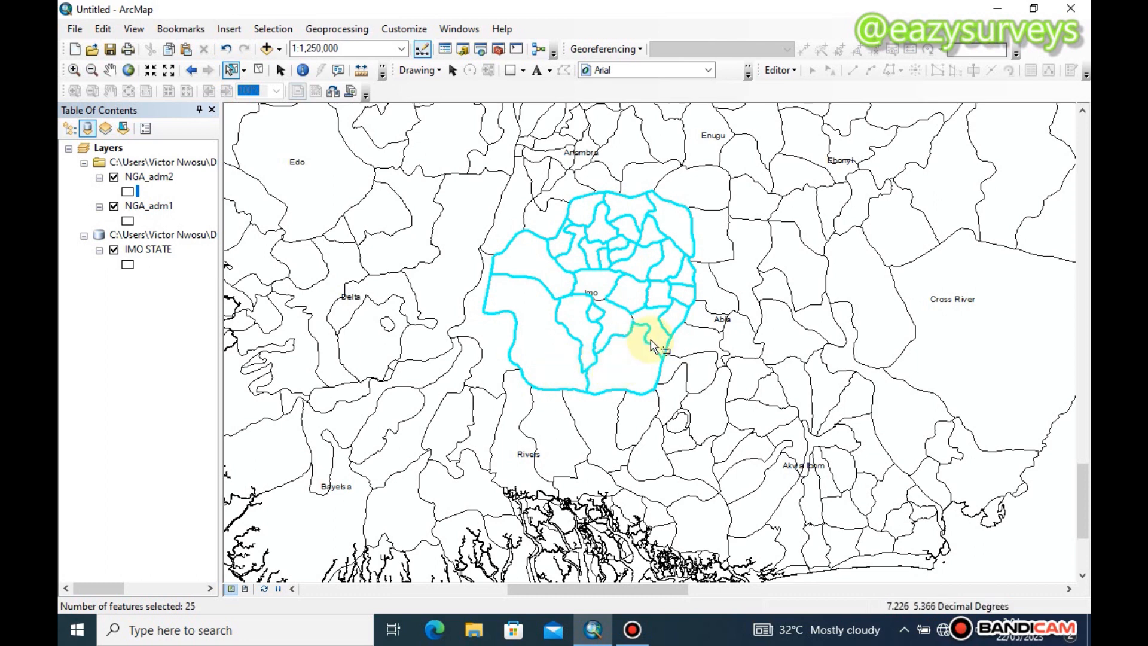
pyautogui.keyDown('shift'); pyautogui.click(638, 317); pyautogui.keyUp('shift')
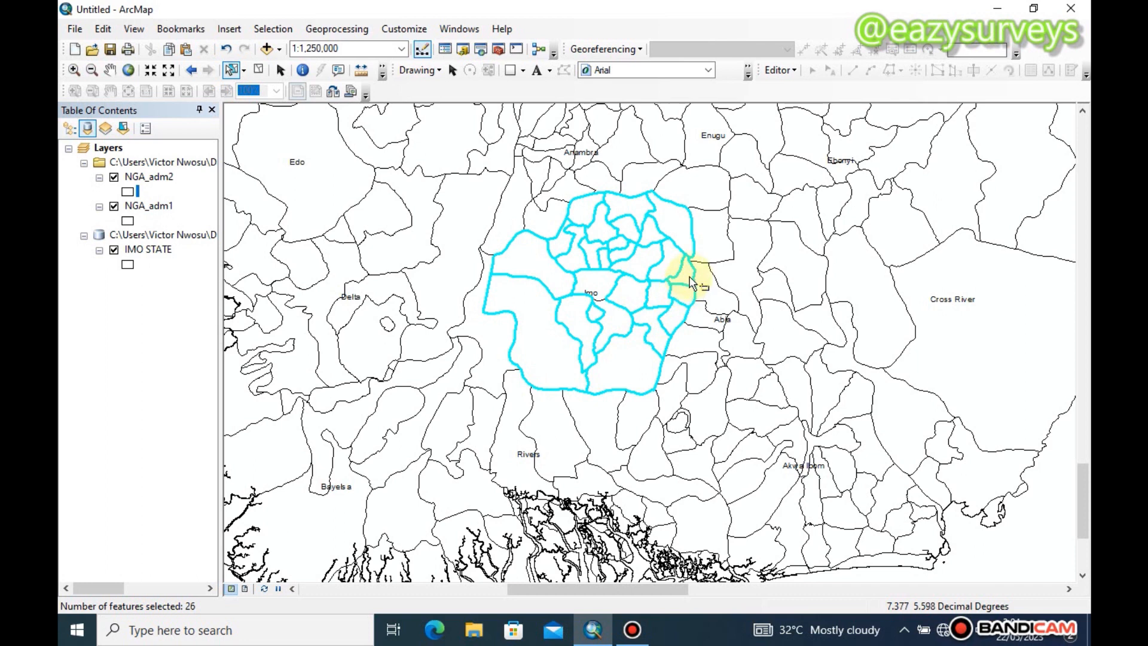
pyautogui.keyDown('shift'); pyautogui.click(693, 242); pyautogui.keyUp('shift')
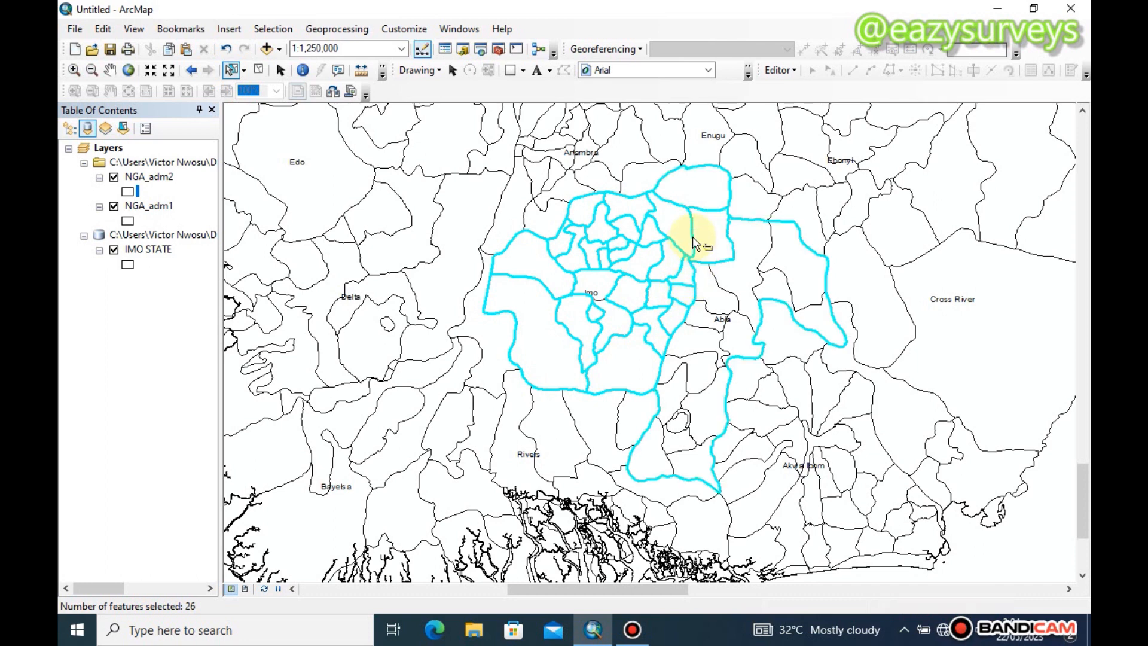
pyautogui.keyDown('shift'); pyautogui.click(694, 243); pyautogui.keyUp('shift')
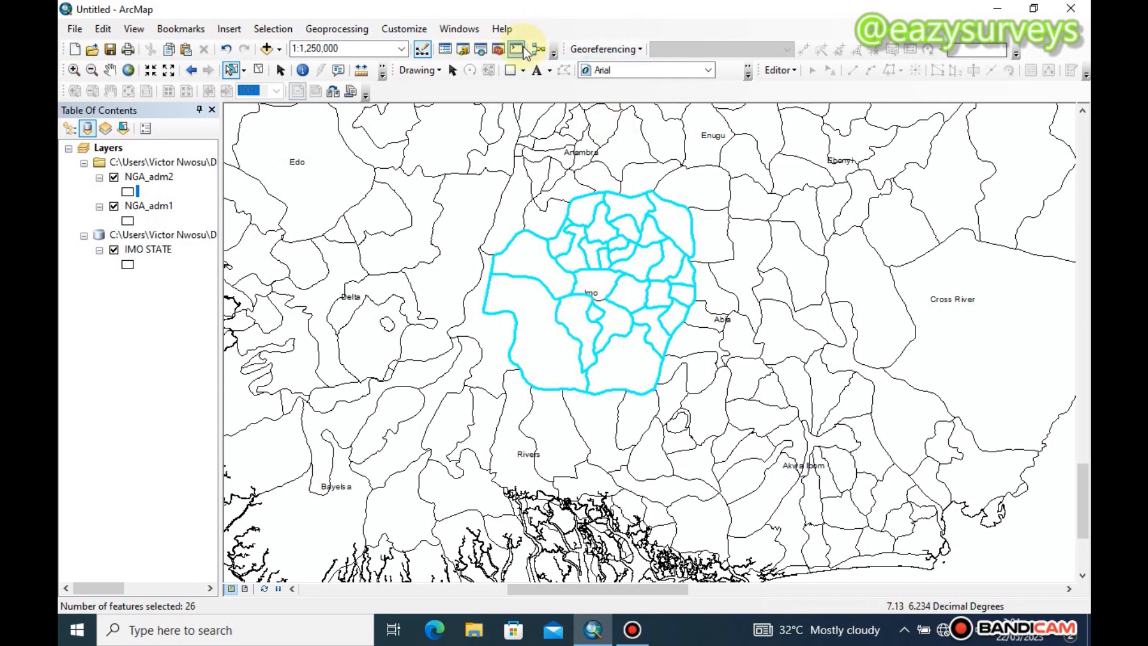
# Run the Clip (Analysis) tool with NGA_adm2 as both the input features and the clip features, keeping the default output feature class
pyautogui.click(481, 50)
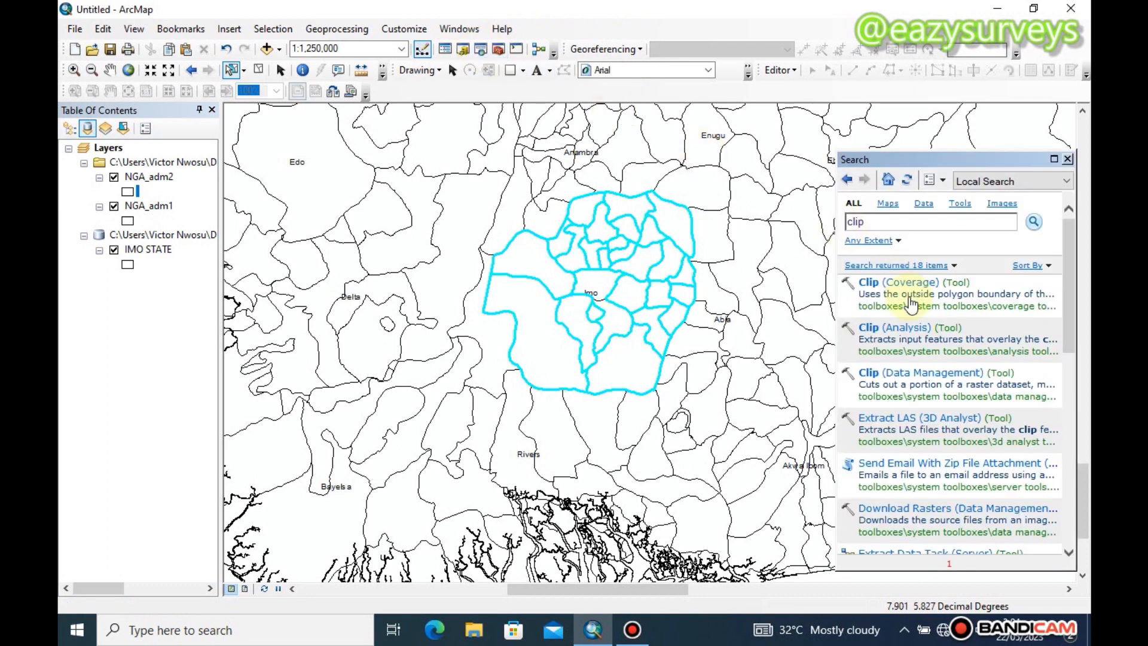
pyautogui.click(894, 327)
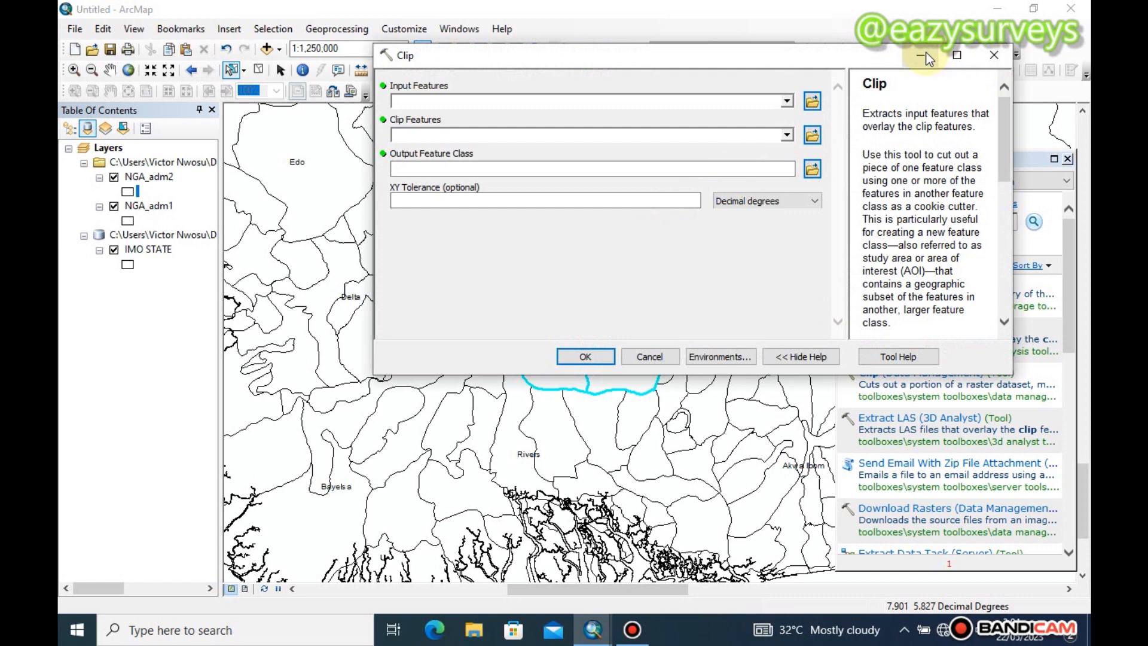
pyautogui.click(993, 55)
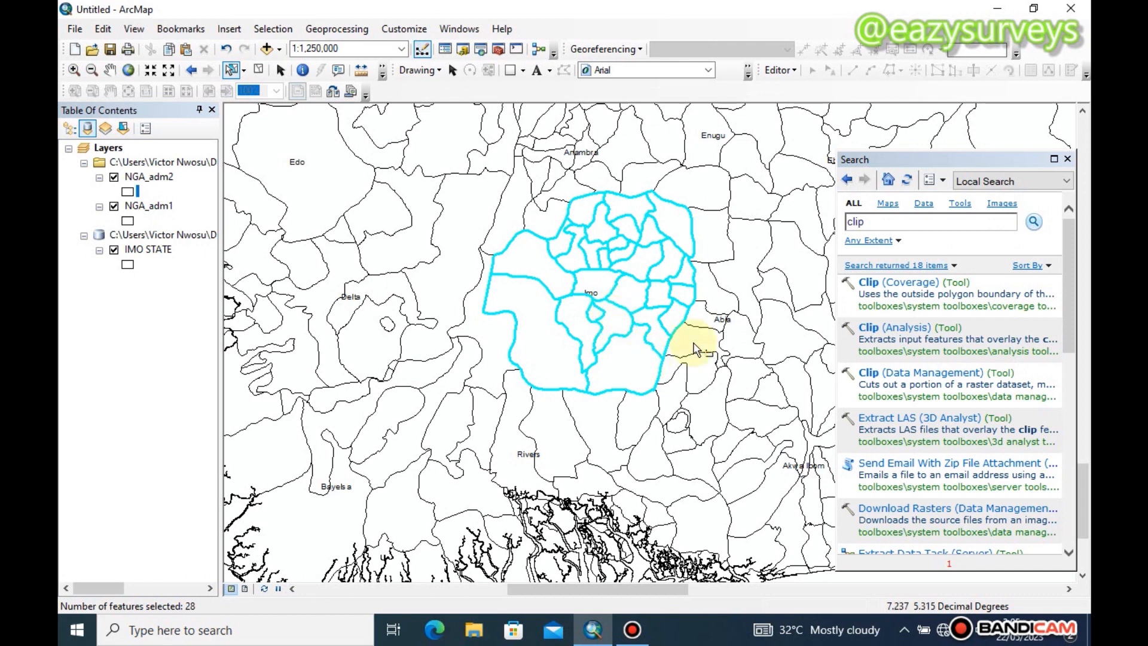
pyautogui.click(891, 328)
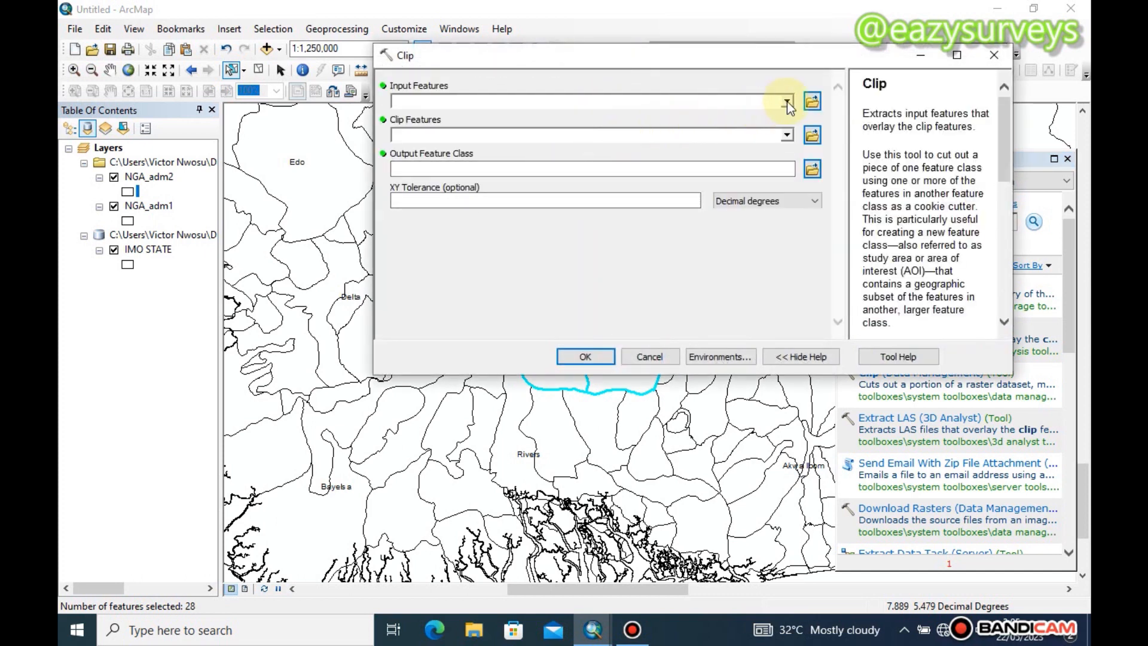
pyautogui.click(787, 101)
pyautogui.click(459, 116)
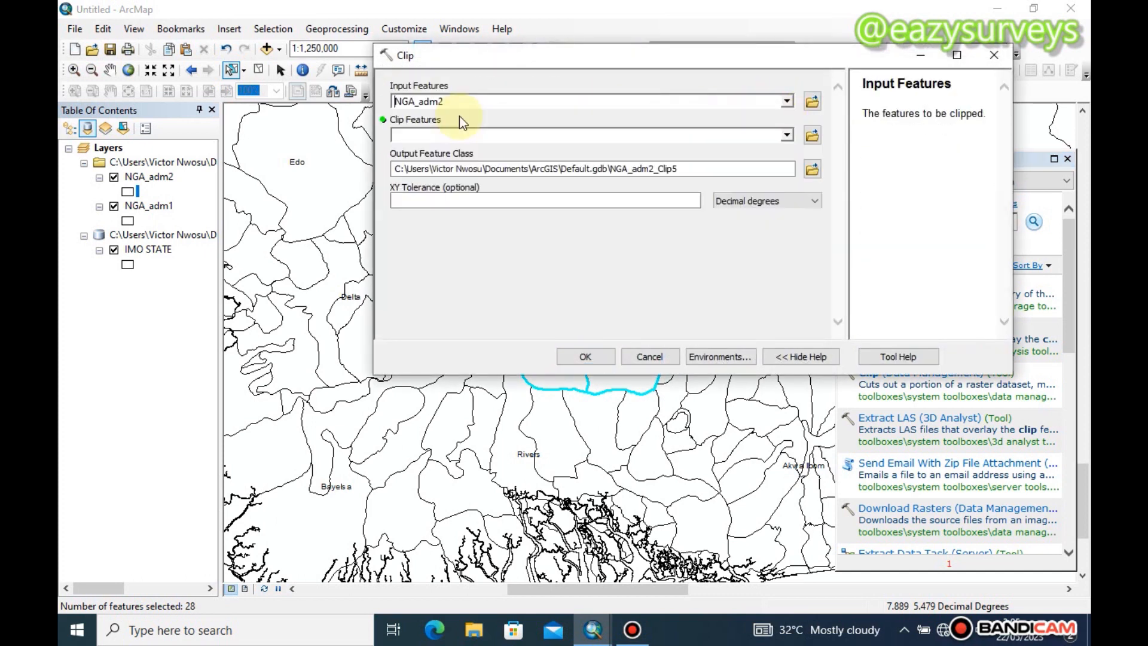
pyautogui.click(787, 136)
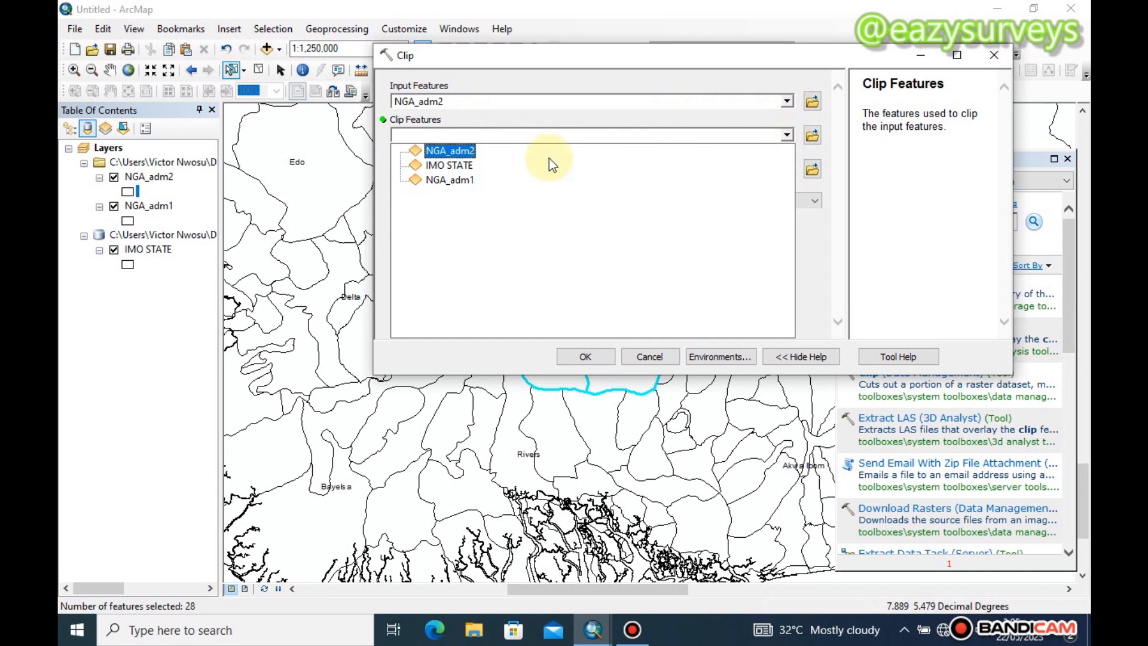
pyautogui.click(457, 149)
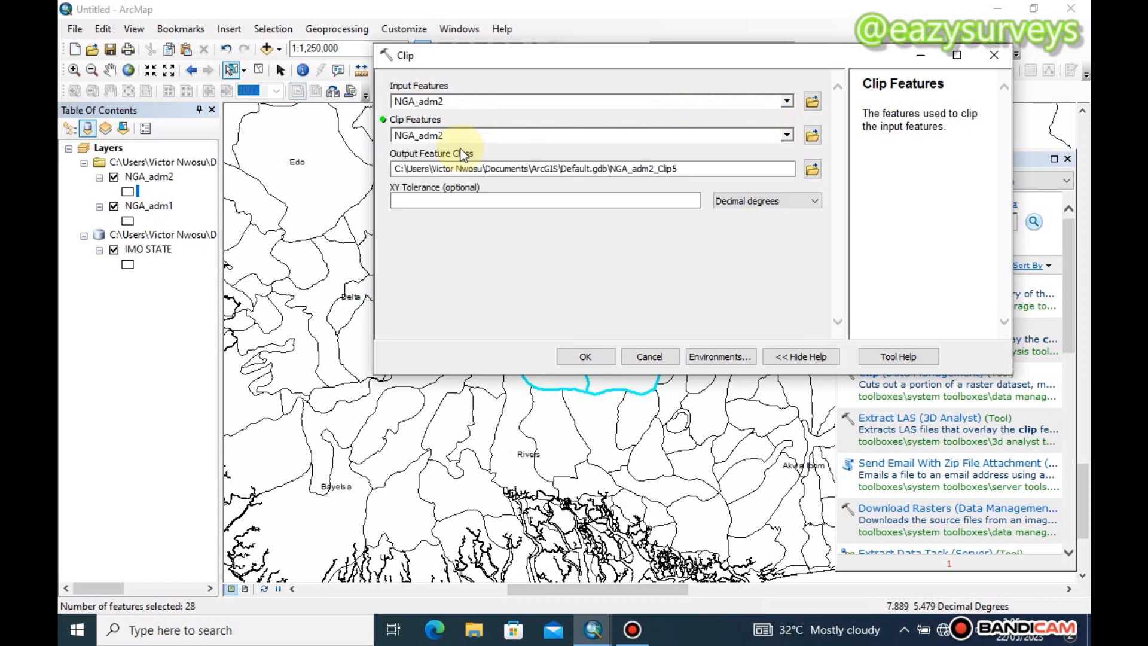
pyautogui.click(575, 357)
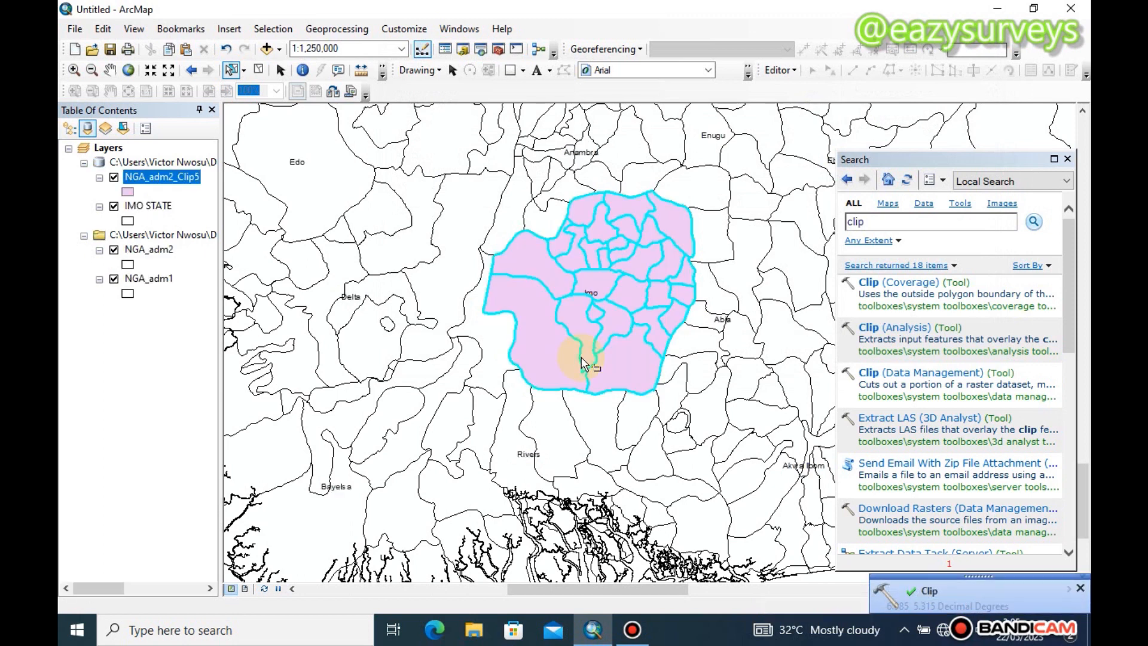
# Rename the newly clipped NGA_adm2 layer to LGAs in its layer properties
pyautogui.rightClick(155, 177)
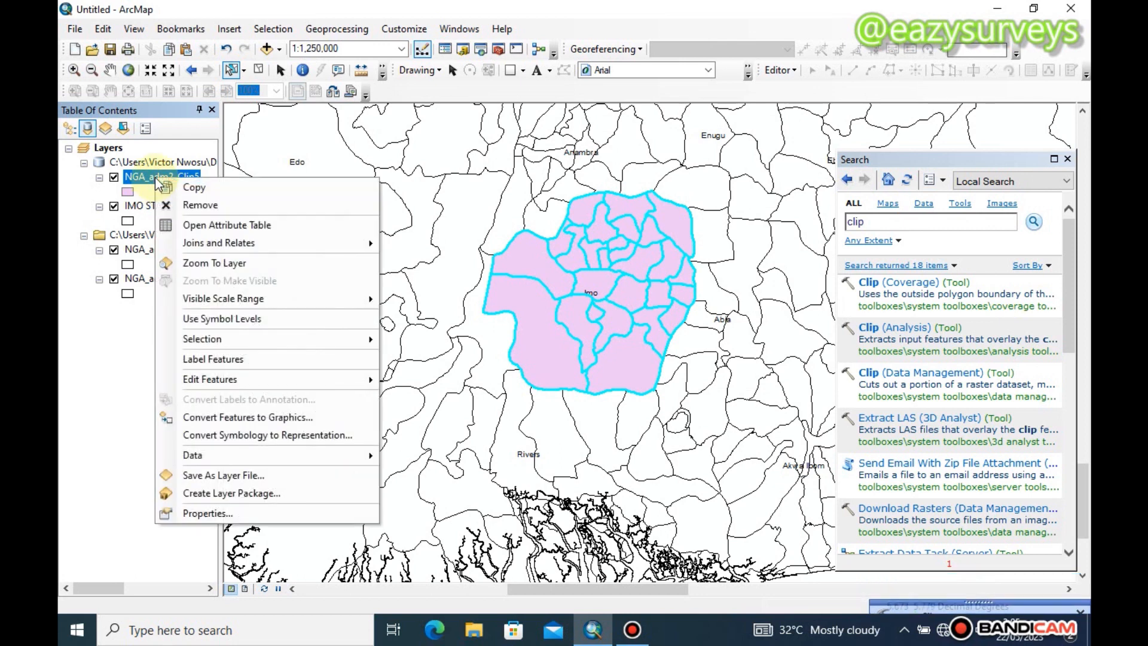
pyautogui.click(224, 514)
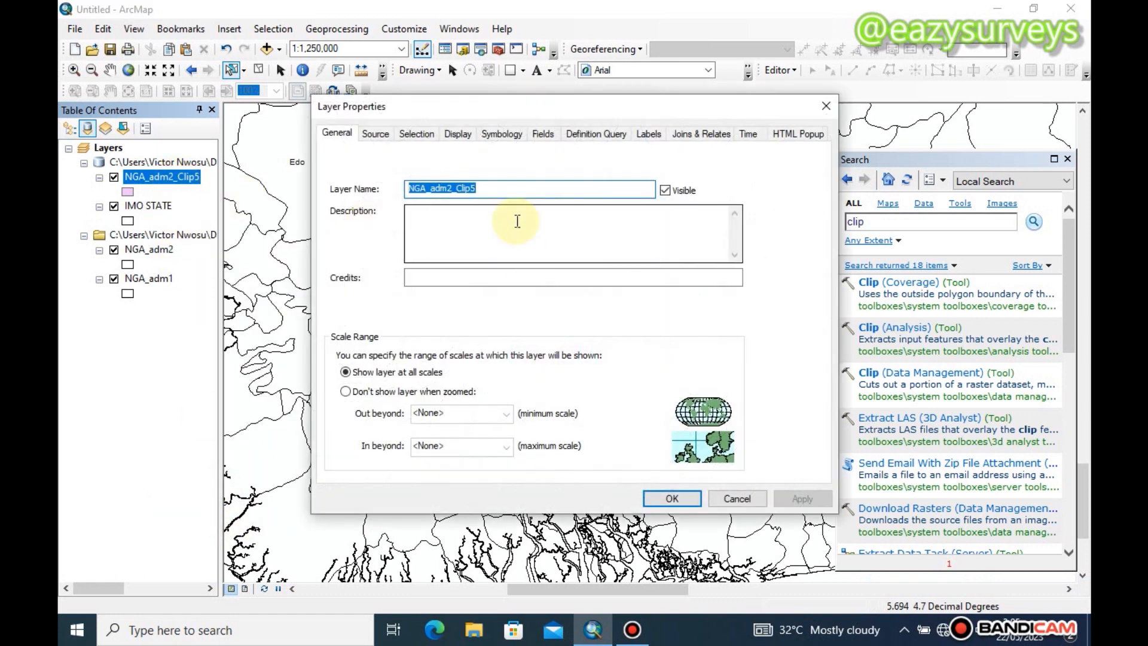
pyautogui.write('LGAs')
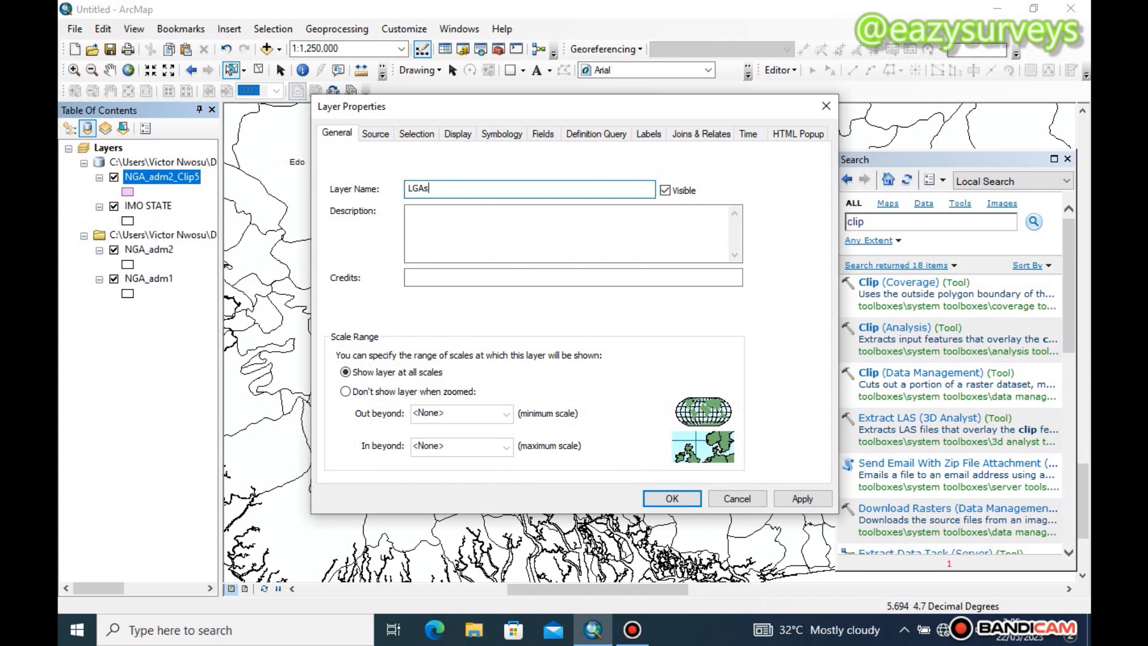
pyautogui.click(802, 498)
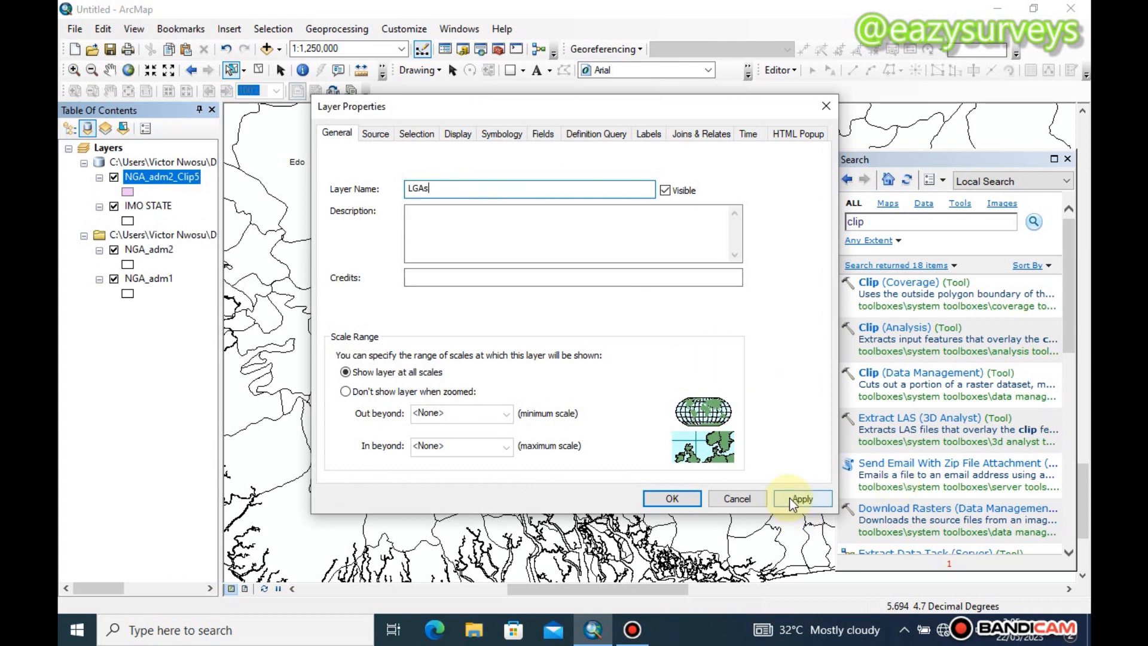
pyautogui.click(673, 501)
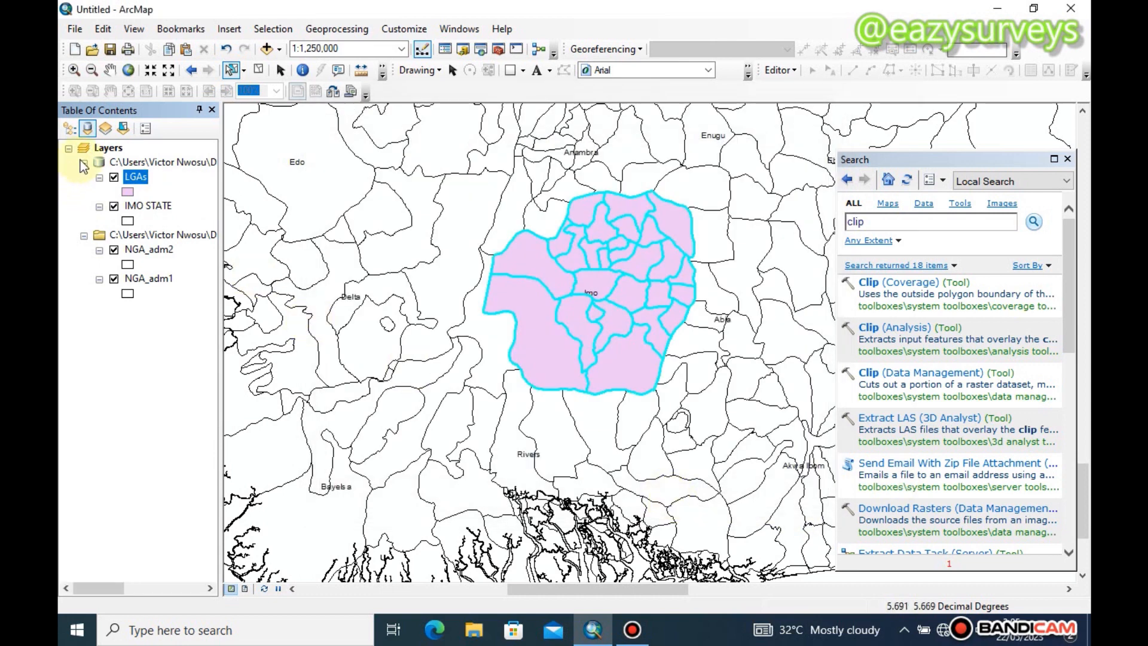
# Change the LGAs layer's symbol to the Hollow style and close the search window
pyautogui.click(126, 192)
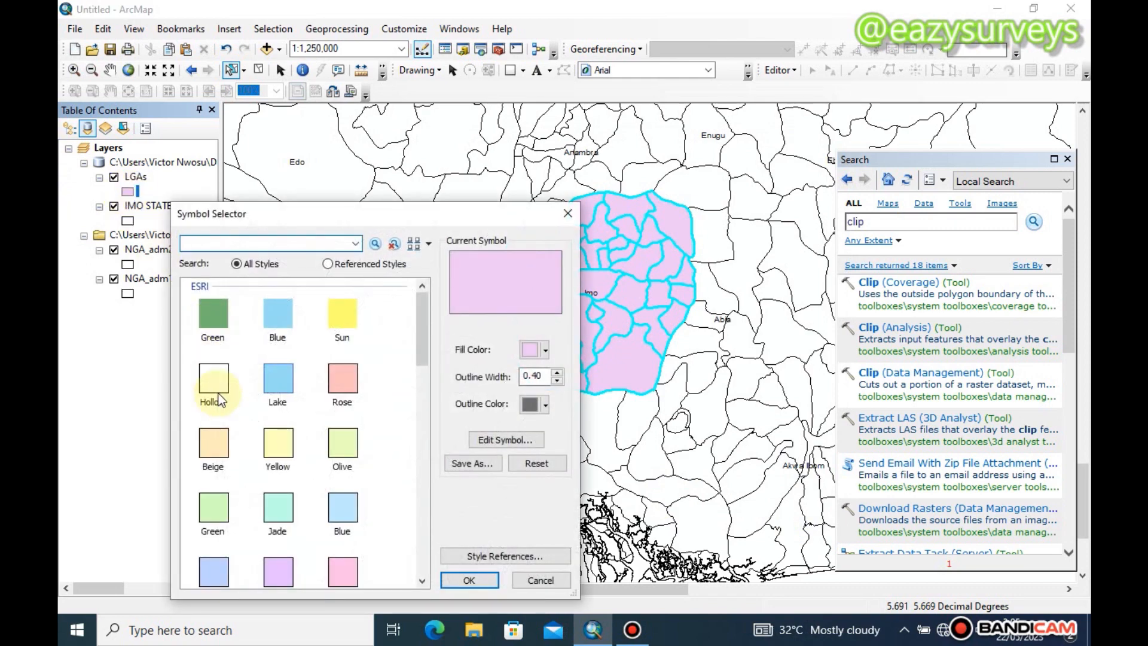
pyautogui.click(219, 399)
pyautogui.click(468, 578)
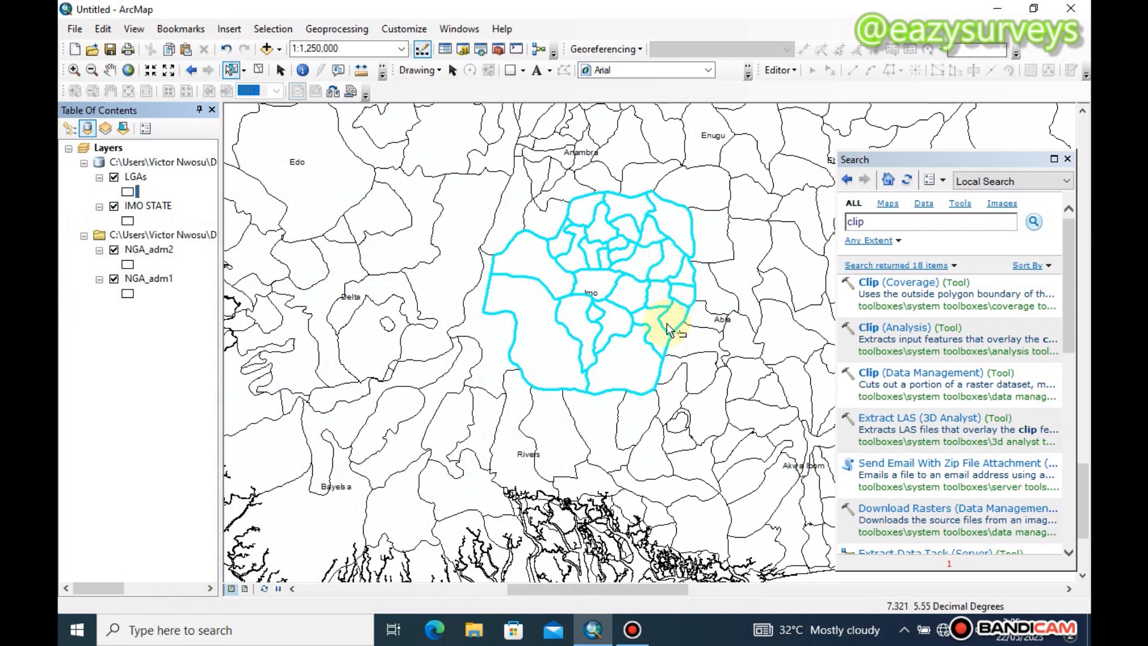
pyautogui.click(1067, 159)
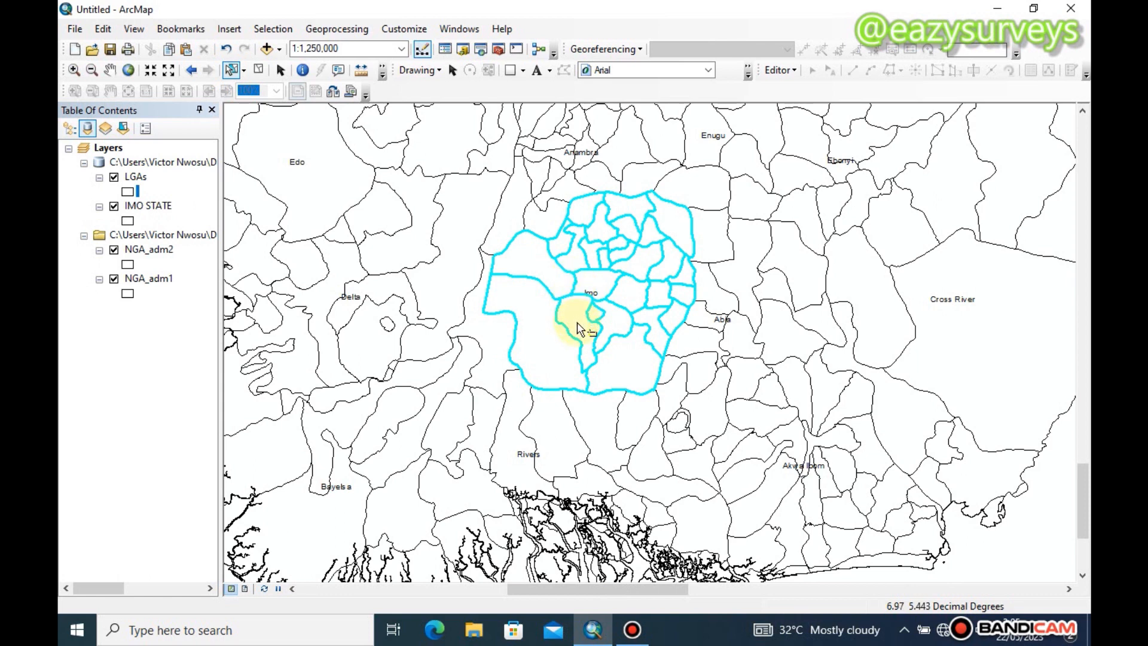
# Examine the LGAs layer's attribute table for the field holding the local government names, and close the table
pyautogui.click(135, 177)
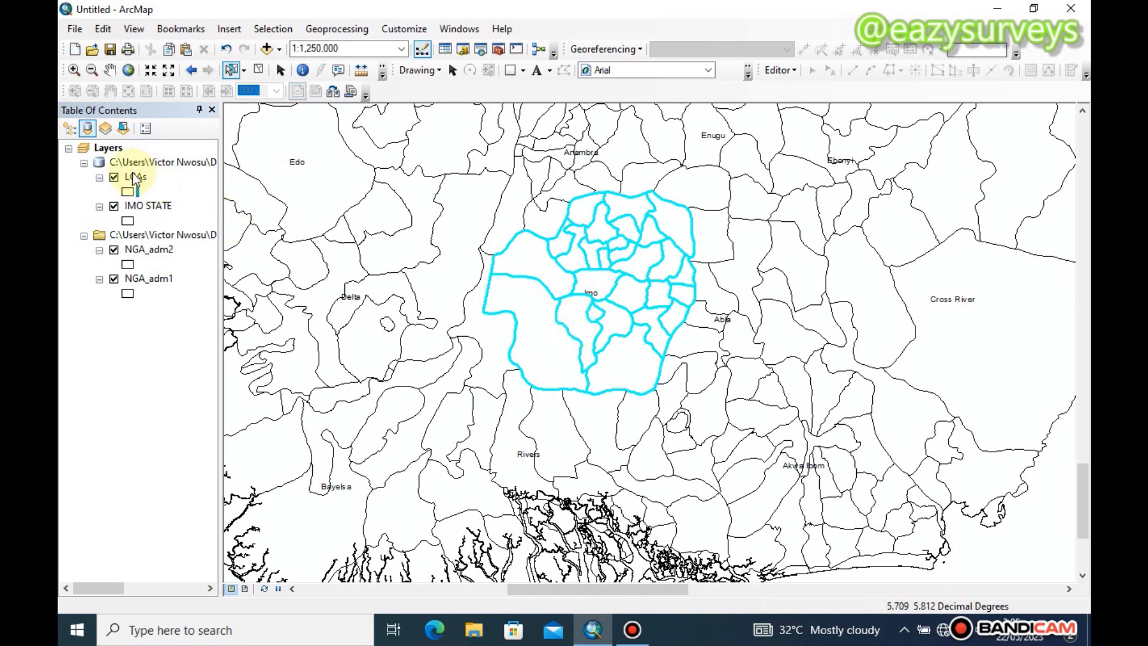
pyautogui.rightClick(134, 177)
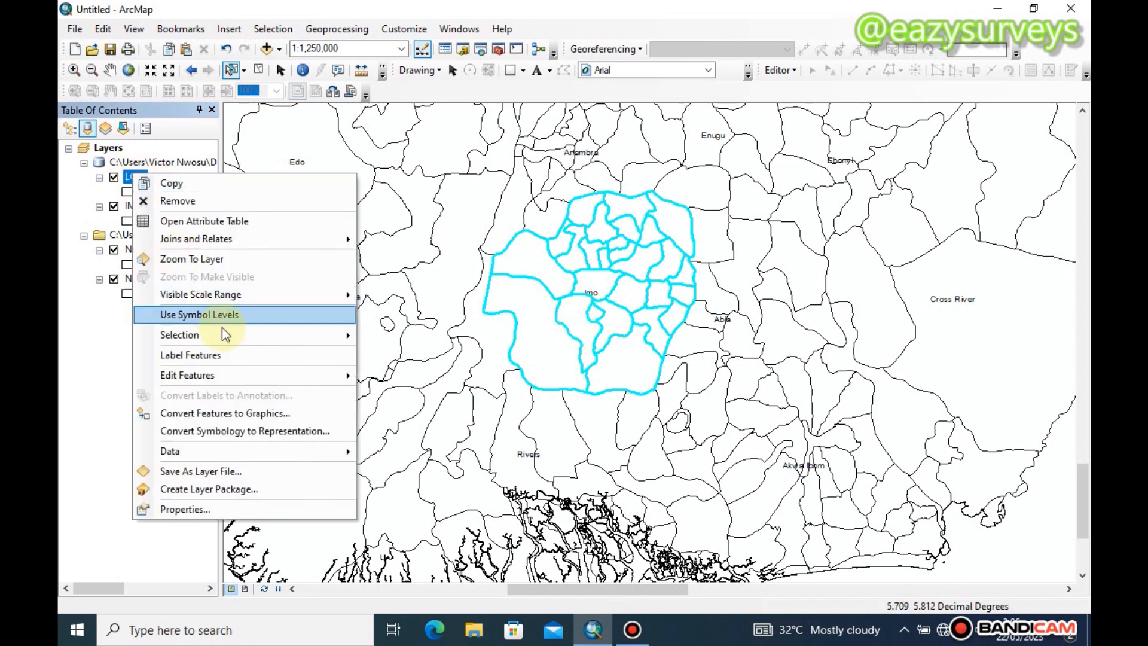
pyautogui.click(219, 222)
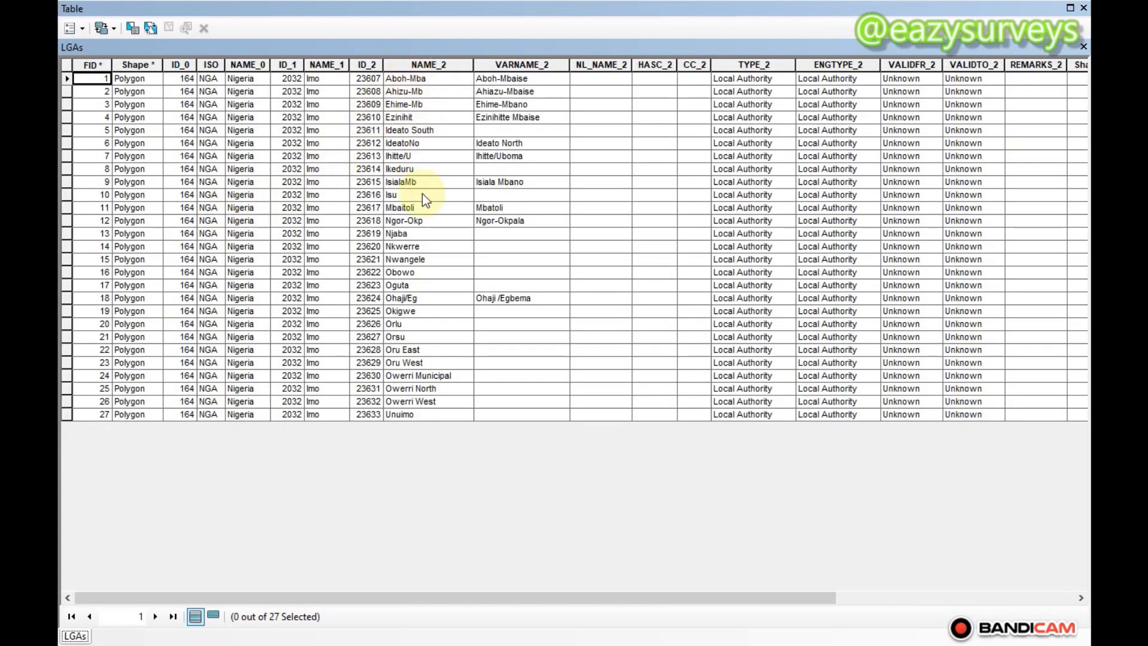
pyautogui.click(1082, 47)
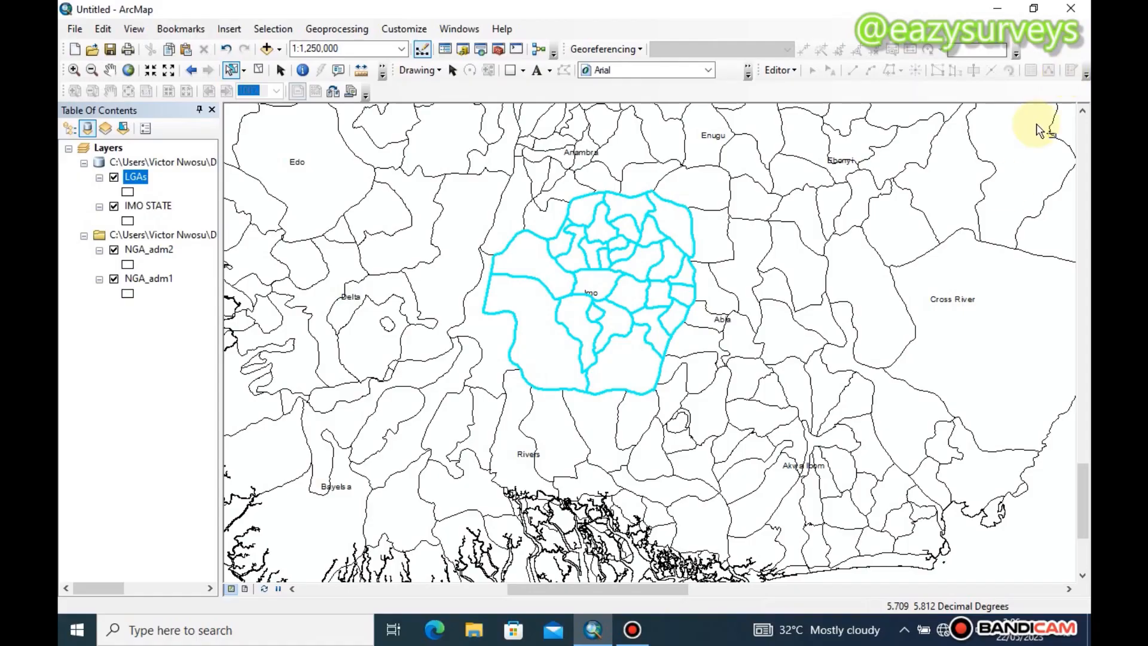
# Set the LGAs layer's label field to NAME_2 and turn on labels for its features
pyautogui.rightClick(140, 177)
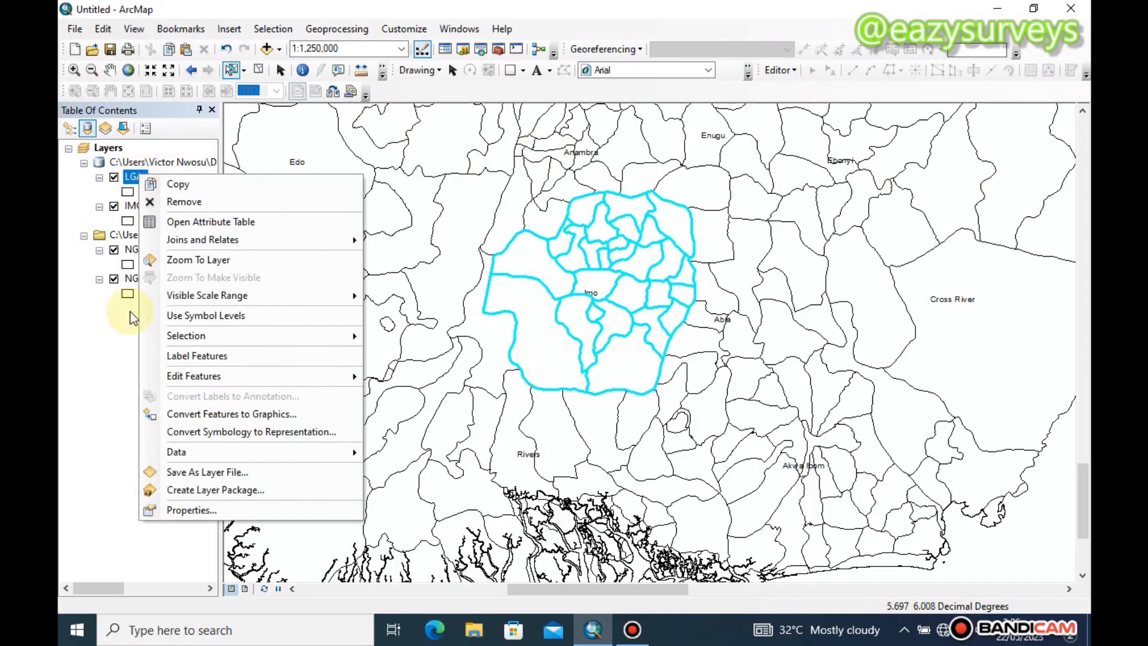
pyautogui.click(161, 509)
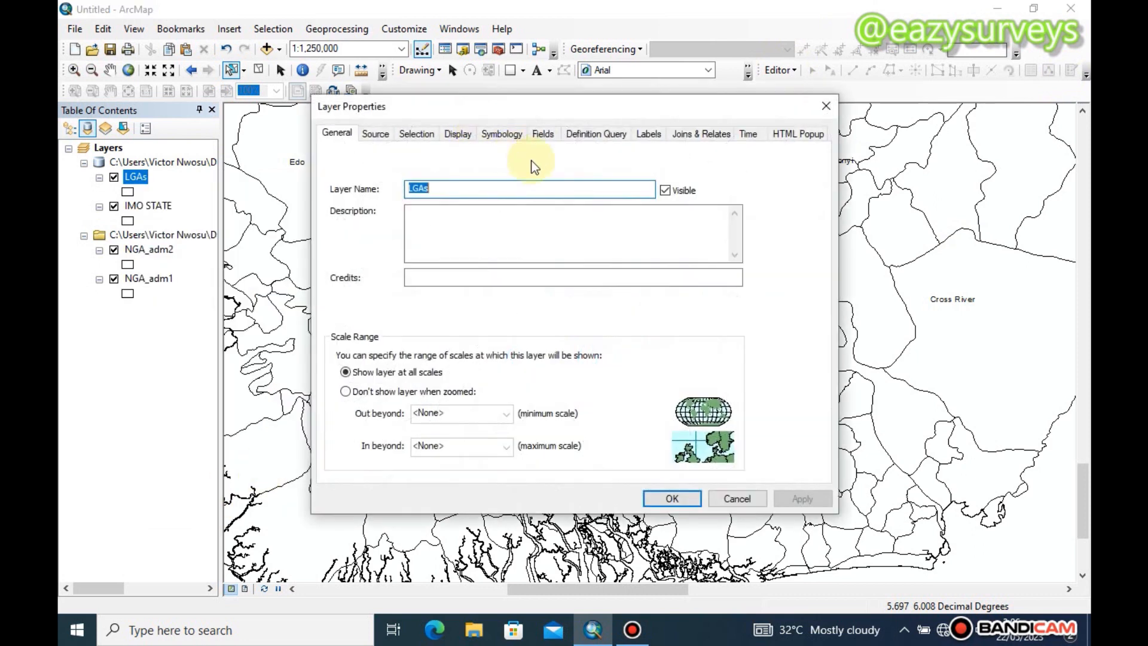
pyautogui.click(645, 138)
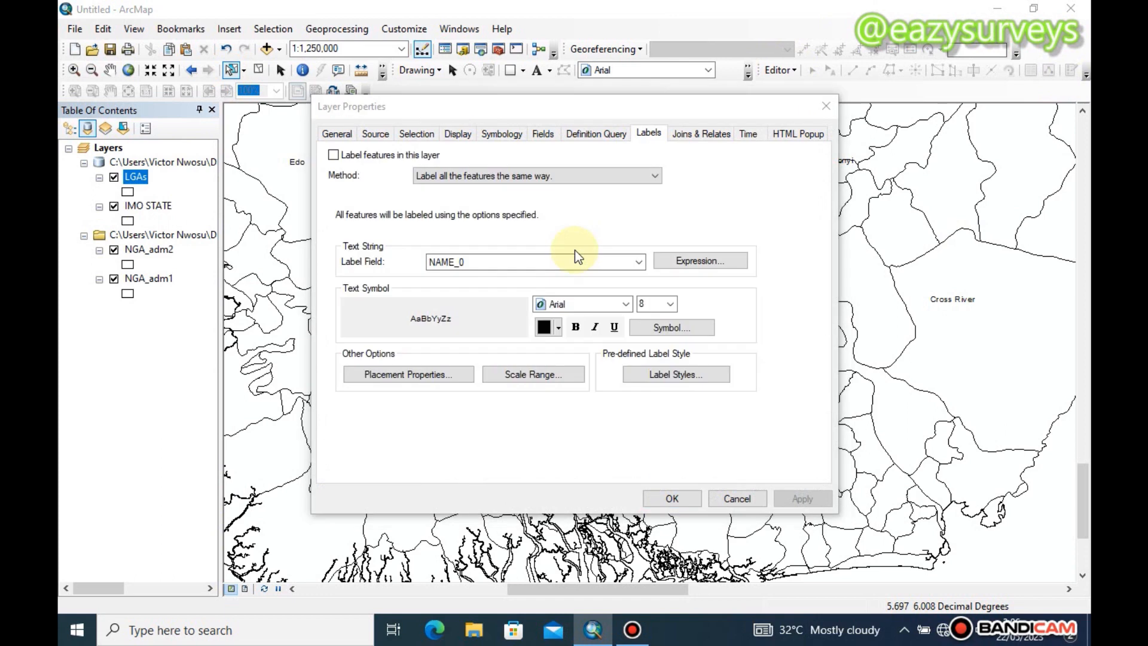
pyautogui.click(639, 261)
pyautogui.click(641, 262)
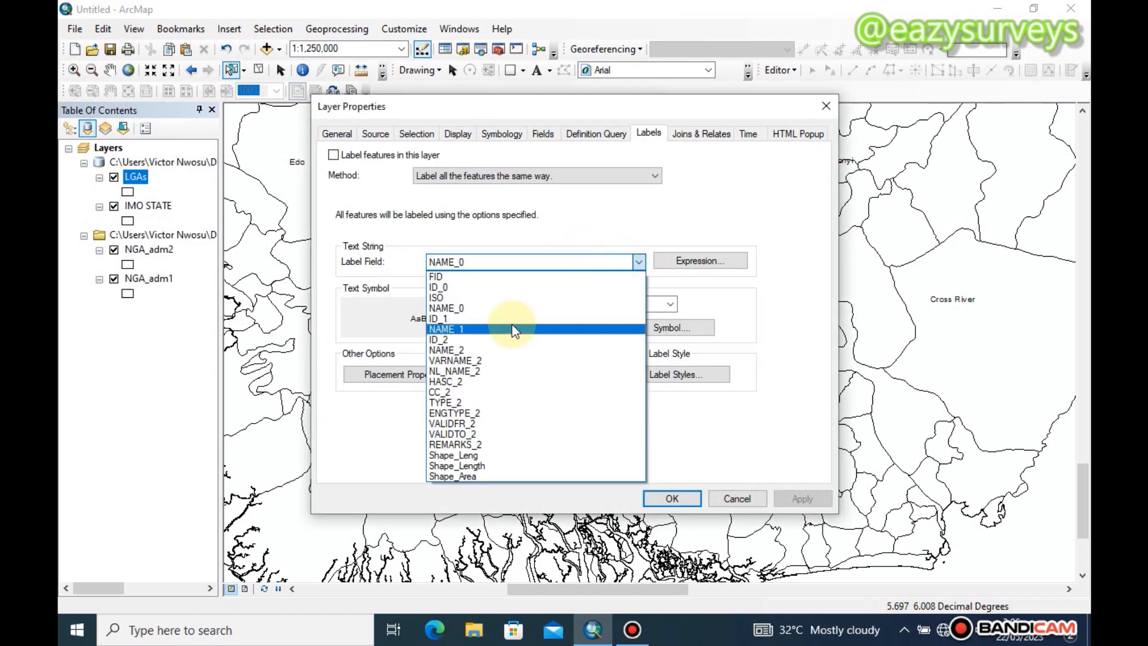
pyautogui.click(480, 348)
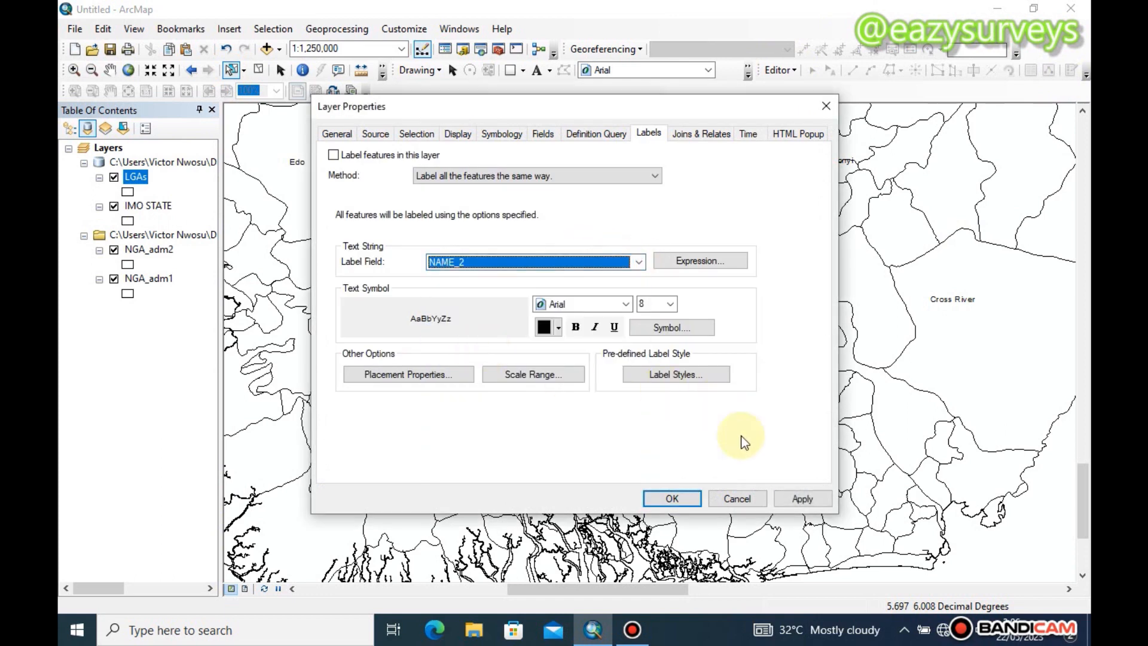
pyautogui.click(795, 500)
pyautogui.click(669, 501)
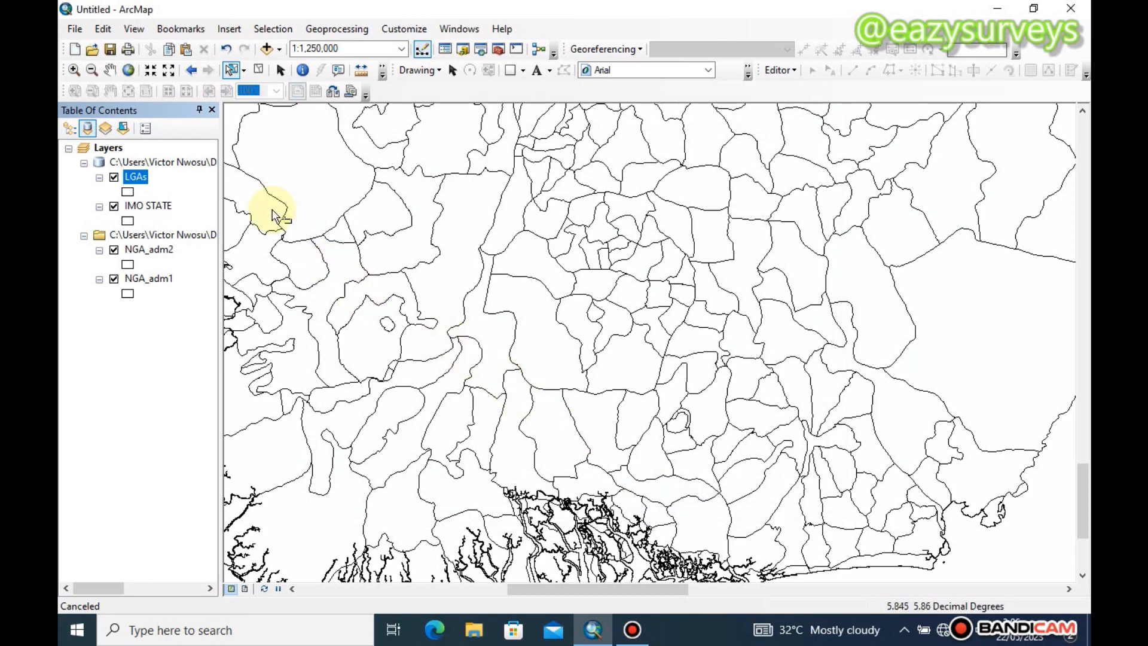
pyautogui.rightClick(136, 177)
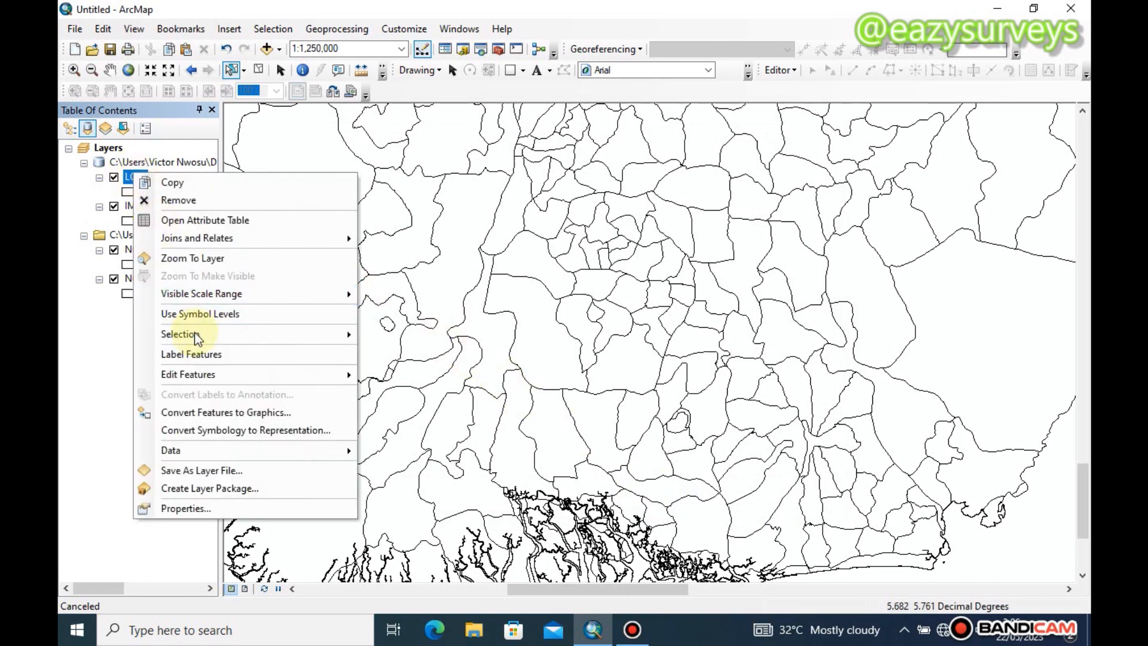
pyautogui.click(196, 354)
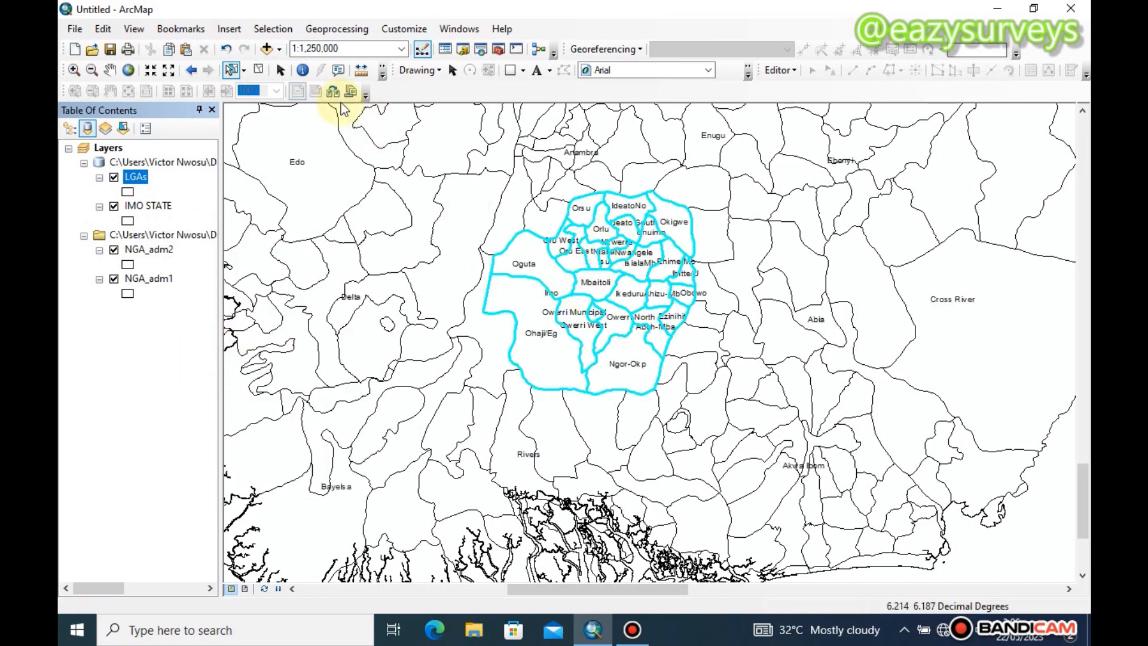
# Start an editing session on the LGAs layer
pyautogui.click(281, 70)
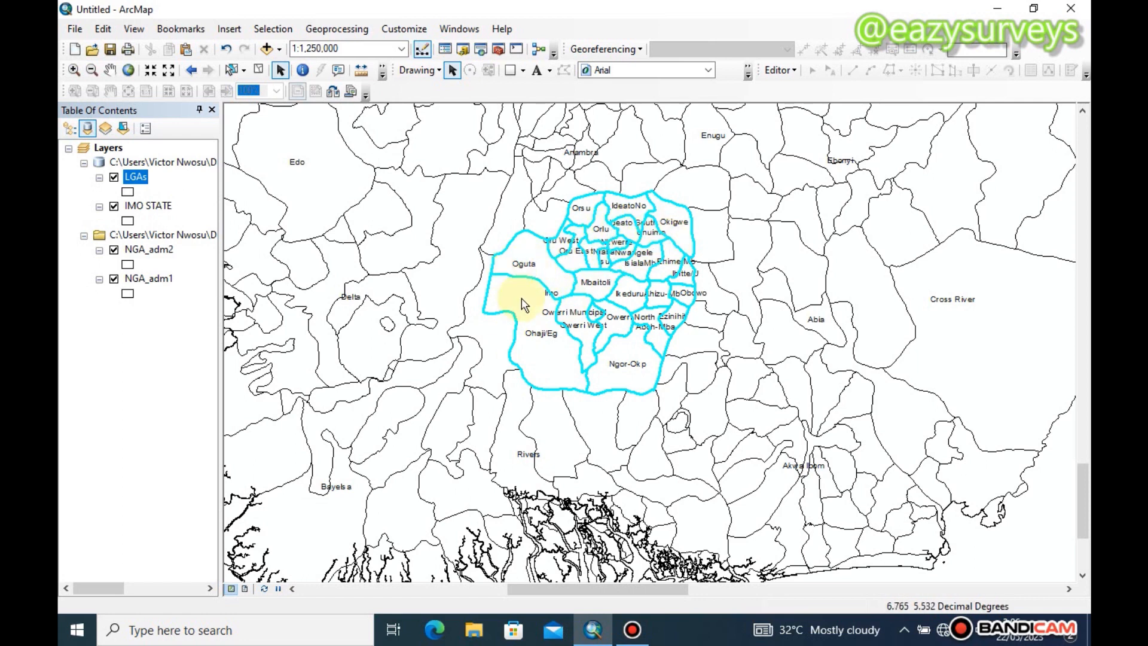
pyautogui.click(779, 69)
pyautogui.click(800, 85)
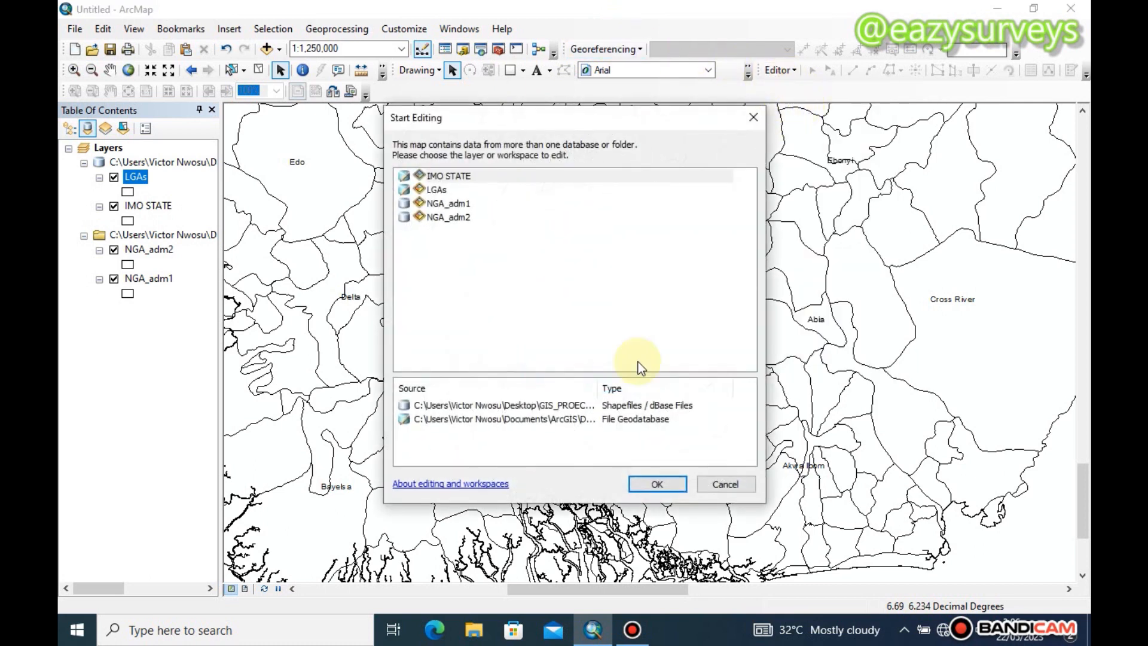
pyautogui.click(444, 192)
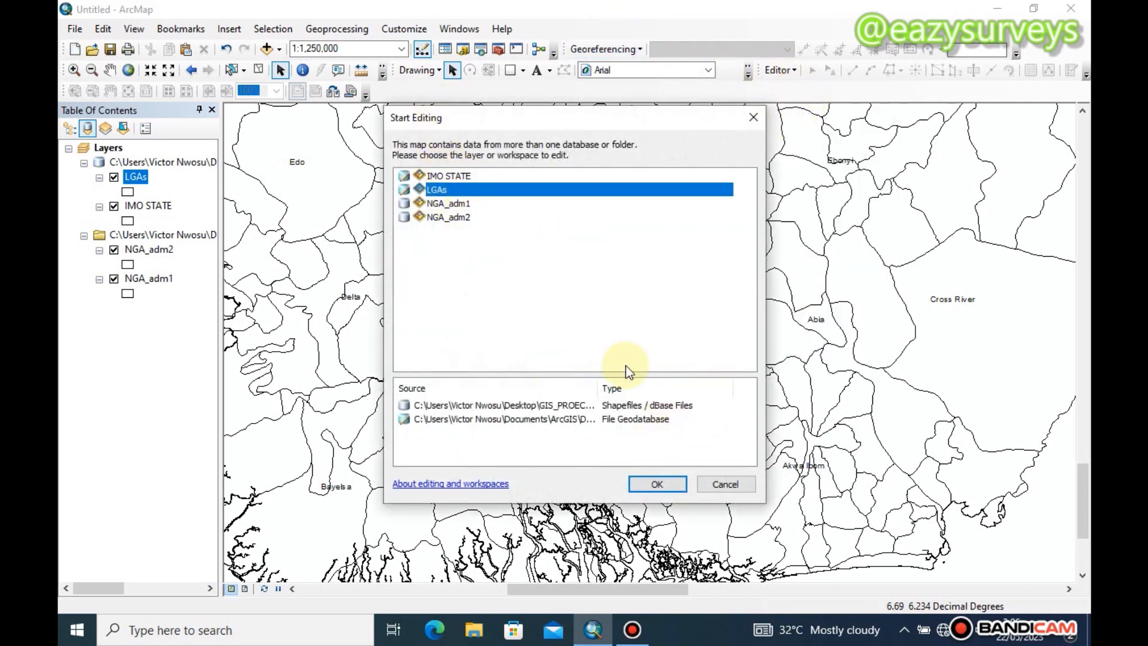
pyautogui.click(660, 483)
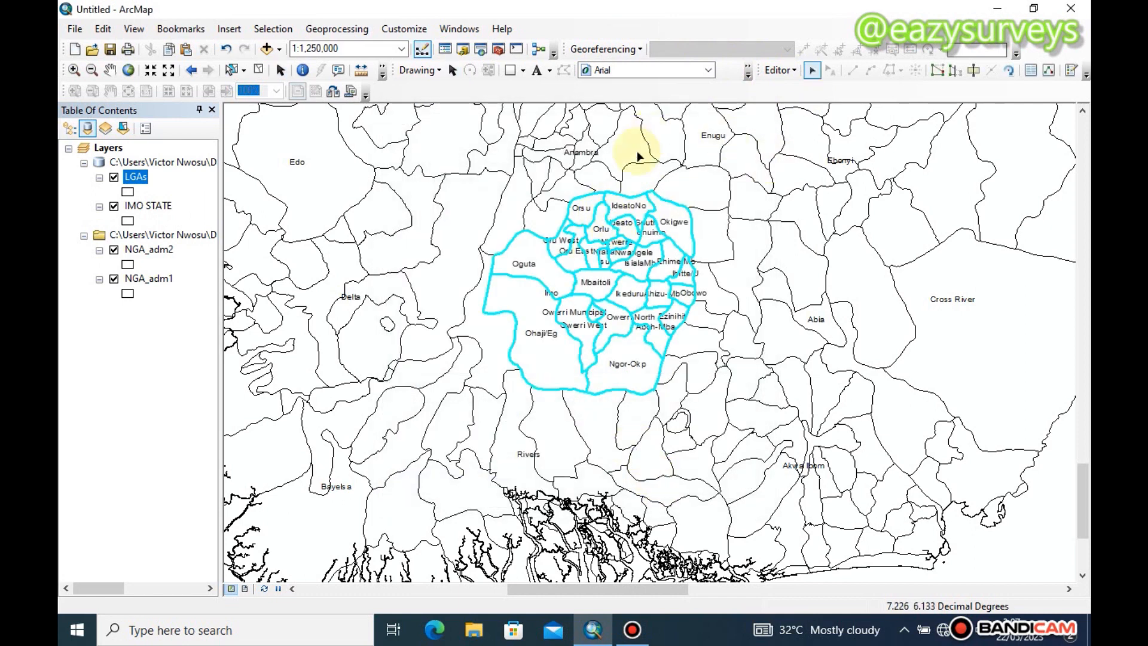
# Select the Ohaji/Eg polygon on the map, examine its record in the LGAs attribute table, clear the selection and close the table
pyautogui.click(526, 306)
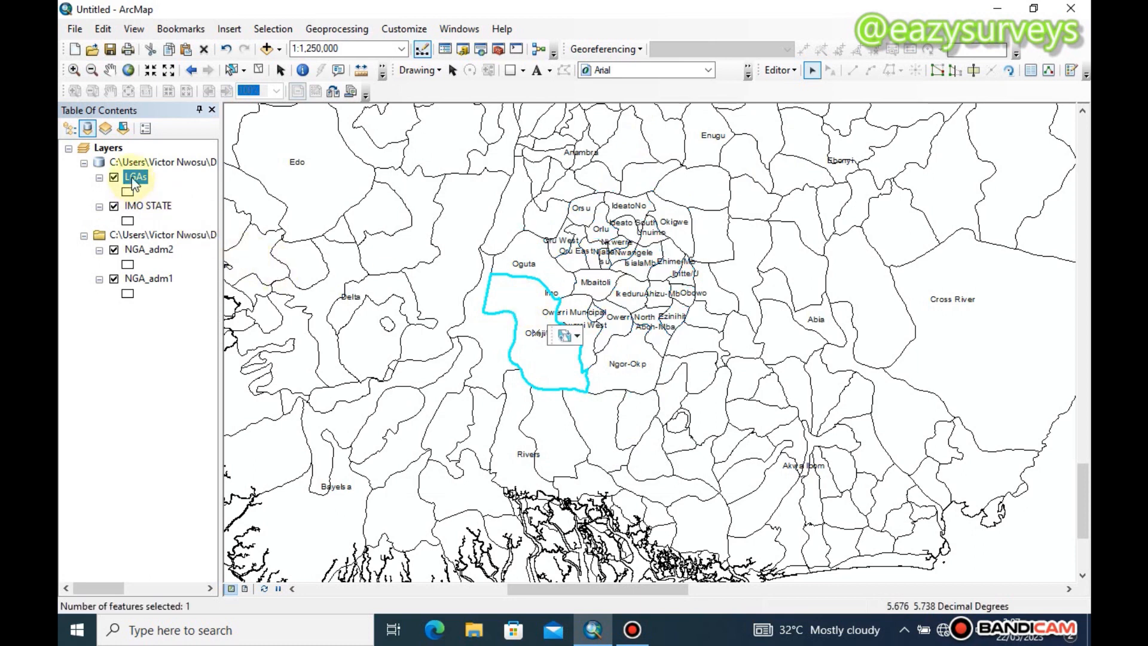
pyautogui.rightClick(132, 179)
pyautogui.click(208, 230)
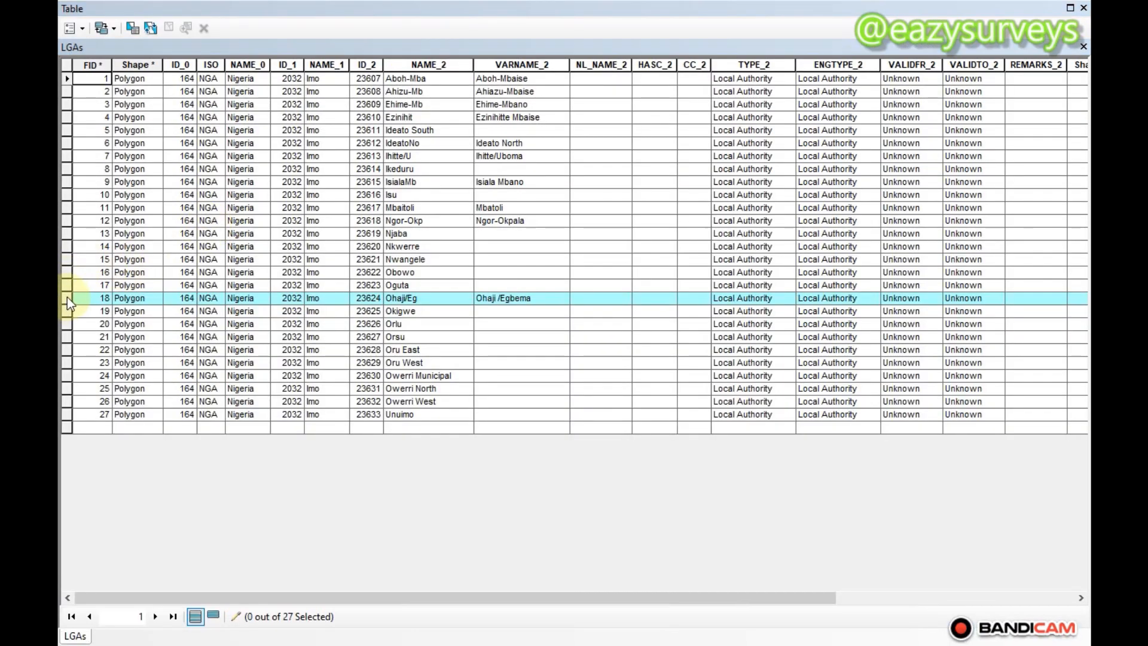
pyautogui.rightClick(66, 296)
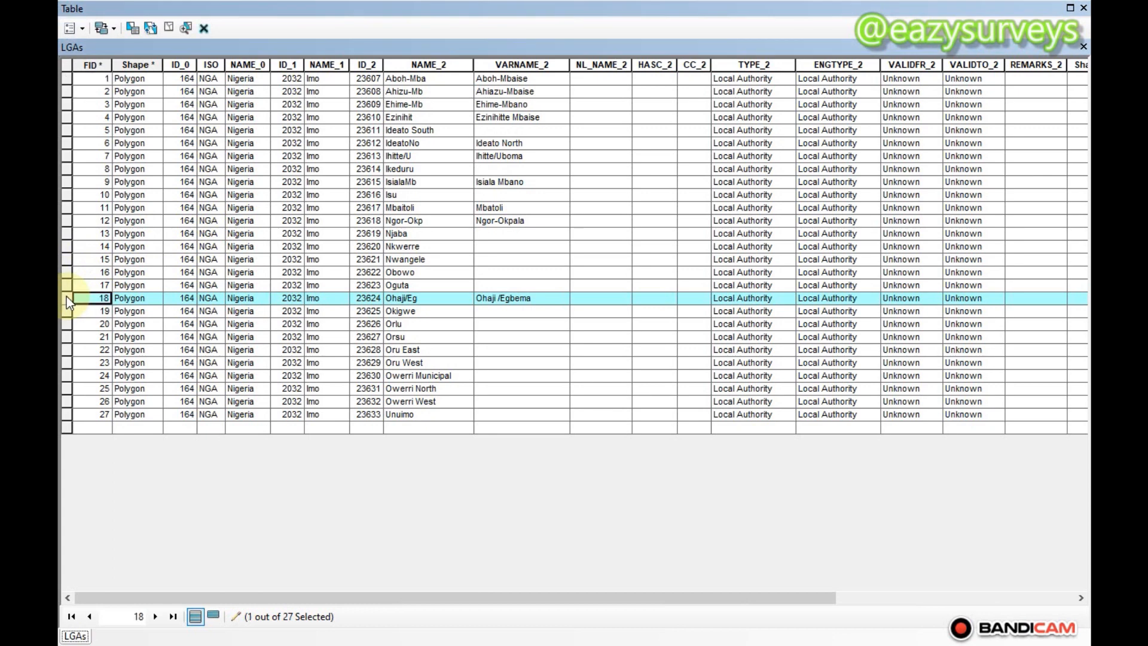
pyautogui.click(115, 392)
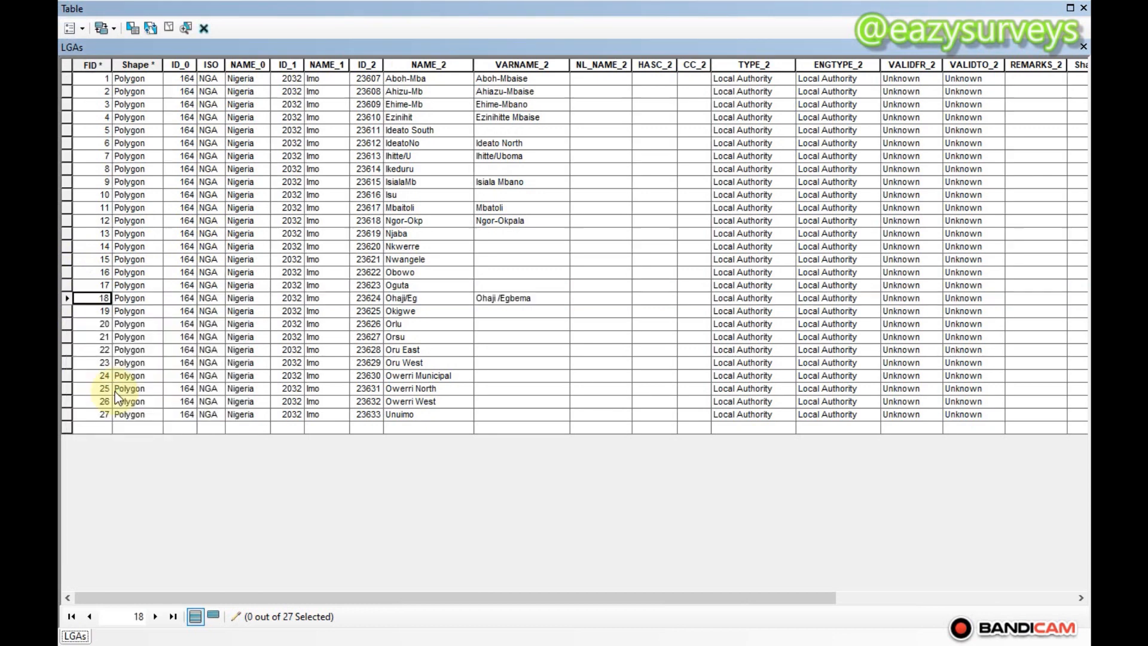
pyautogui.click(1083, 47)
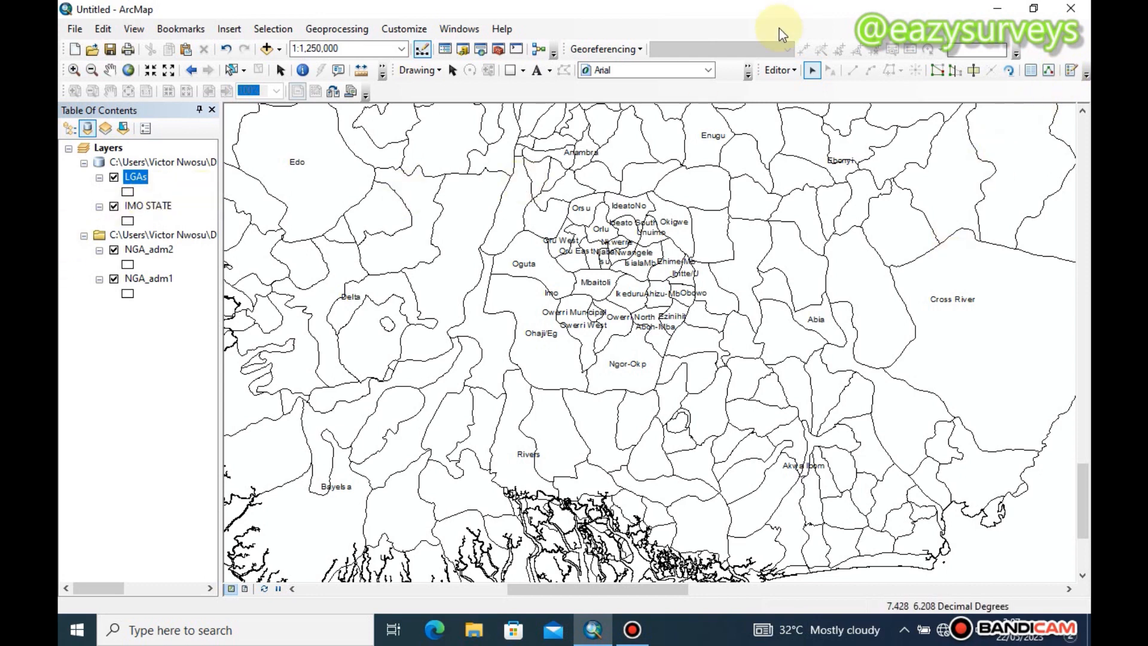
# End the editing session on the LGAs layer
pyautogui.click(781, 69)
pyautogui.click(772, 101)
pyautogui.click(780, 70)
pyautogui.click(802, 121)
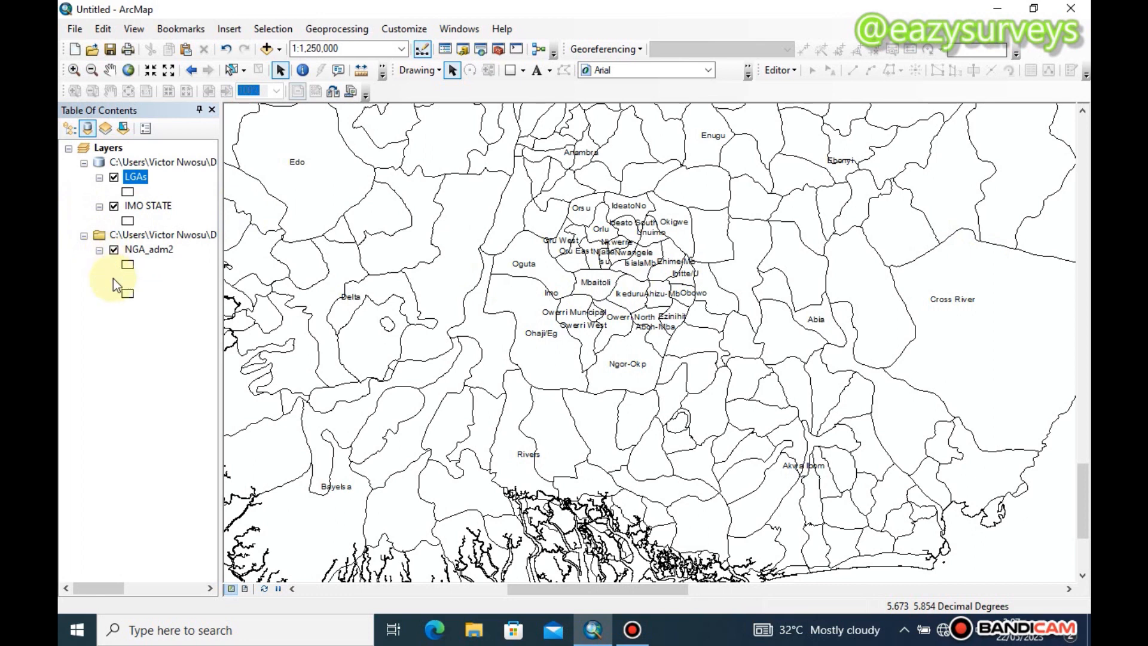
# Hide the NGA_adm1 and NGA_adm2 layers, toggling them back on once to compare the map
pyautogui.click(113, 279)
pyautogui.click(114, 250)
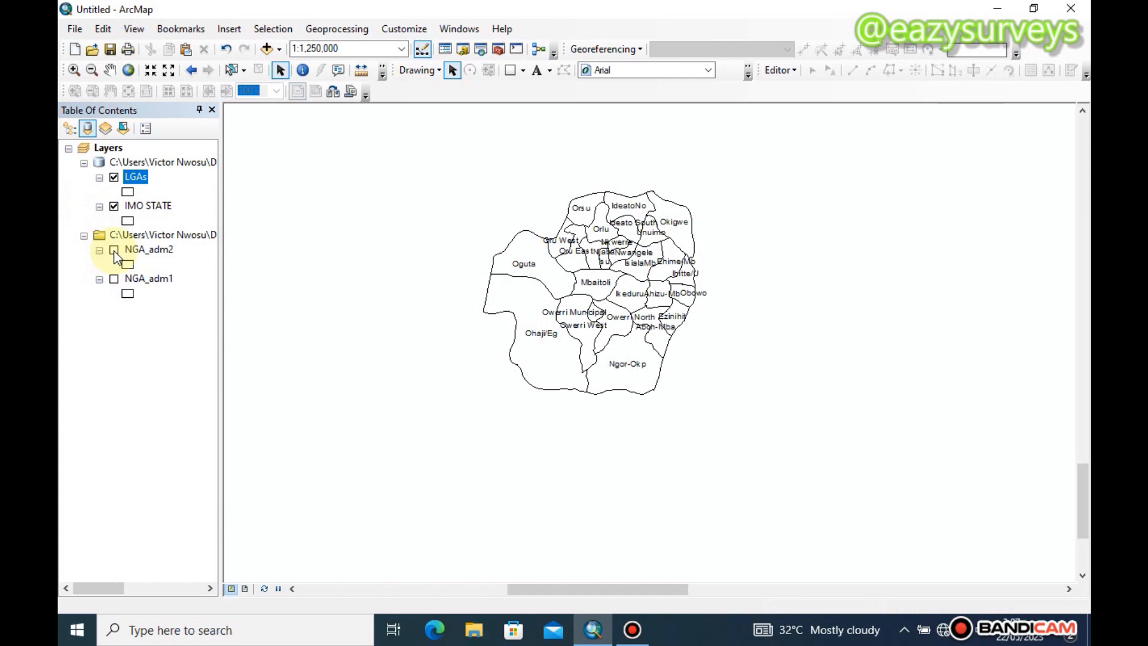
pyautogui.click(114, 249)
pyautogui.click(114, 277)
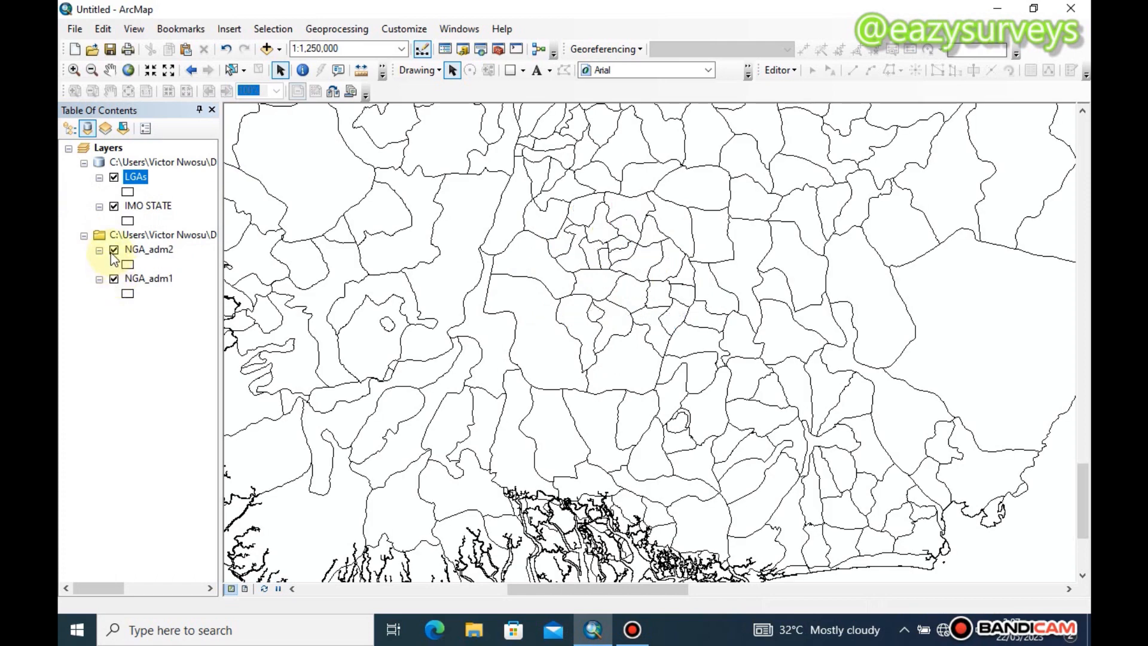
pyautogui.click(112, 251)
pyautogui.click(113, 280)
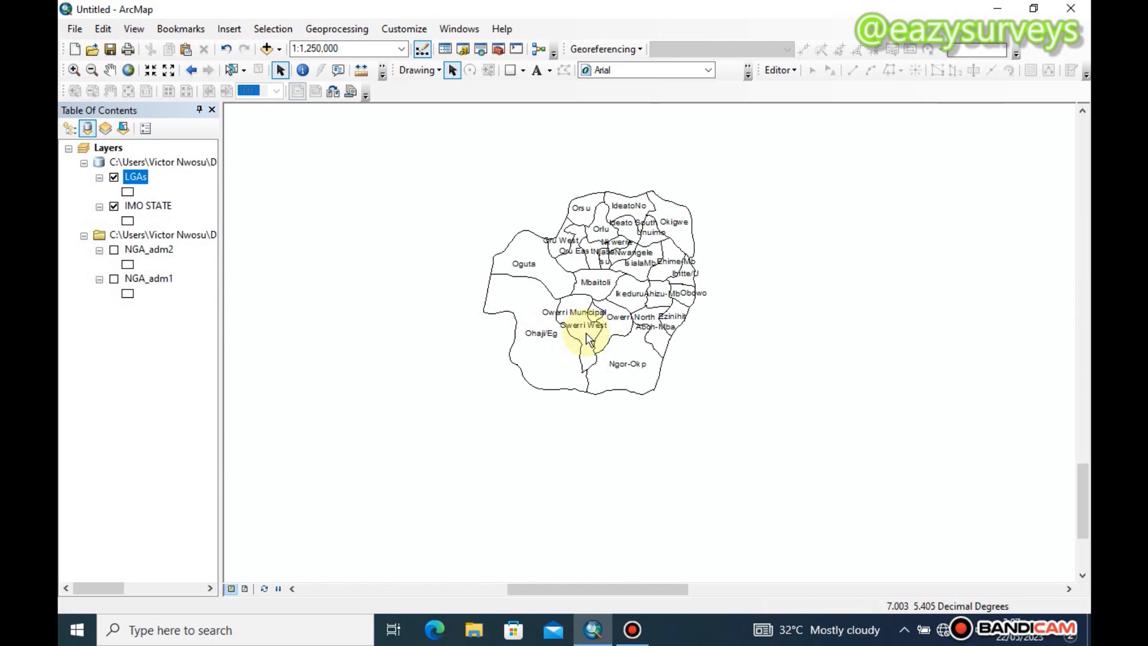
# Select the Owerri West polygon on the map and hide the IMO STATE layer
pyautogui.scroll(-3, 588, 339)
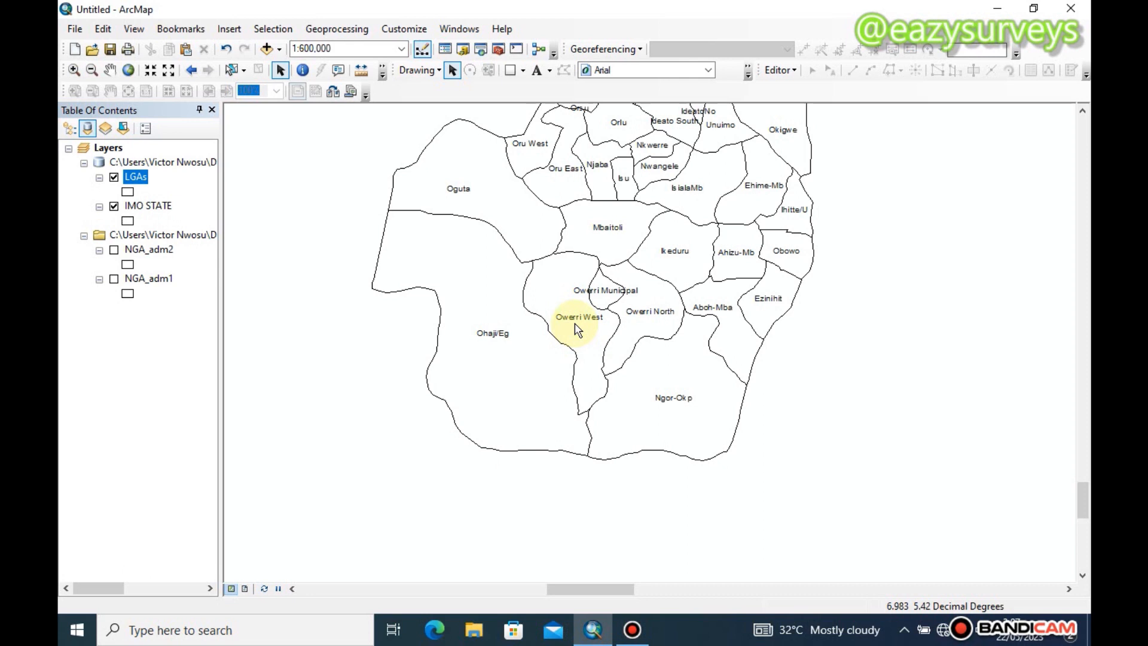
pyautogui.click(233, 73)
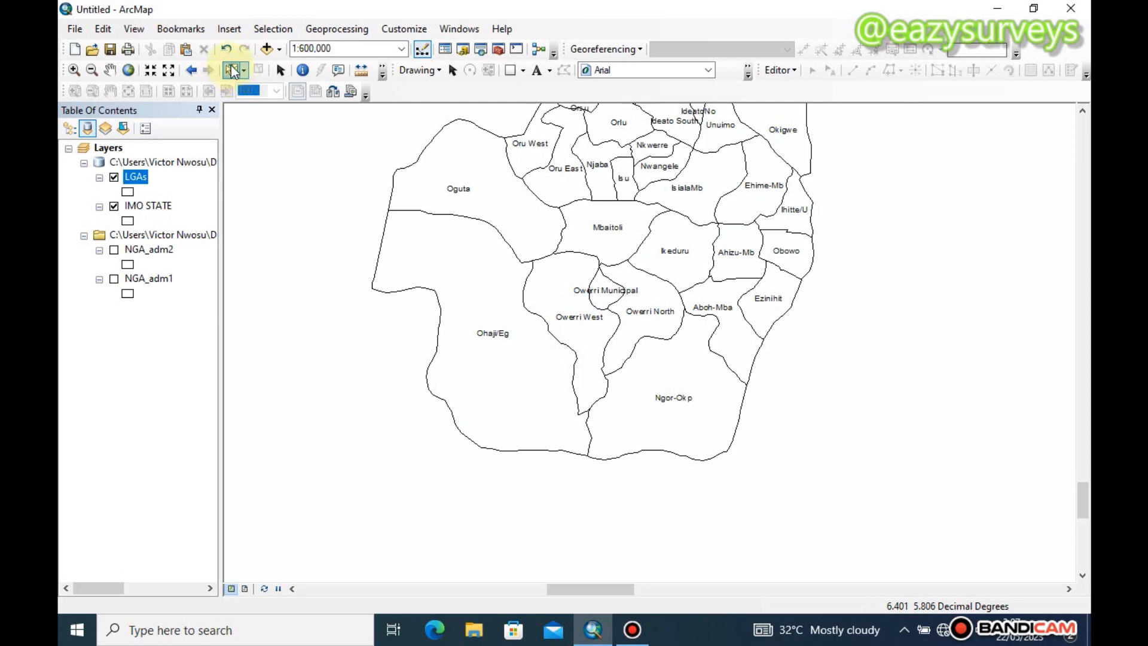
pyautogui.click(585, 336)
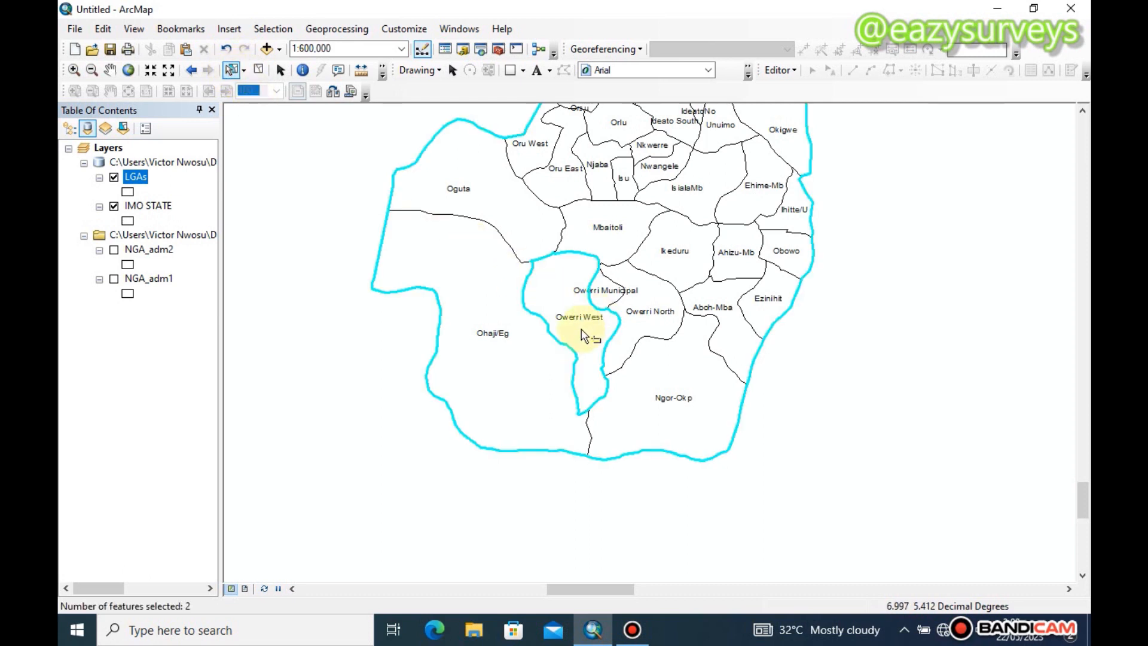
pyautogui.click(569, 298)
pyautogui.click(569, 298)
pyautogui.click(569, 299)
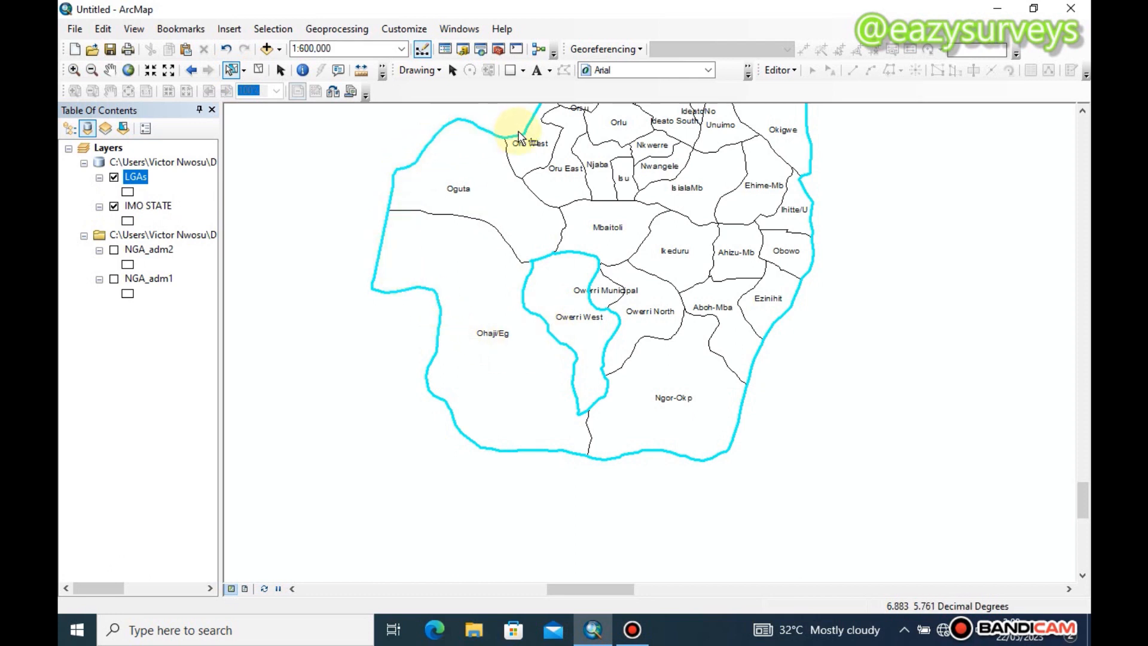
pyautogui.click(113, 206)
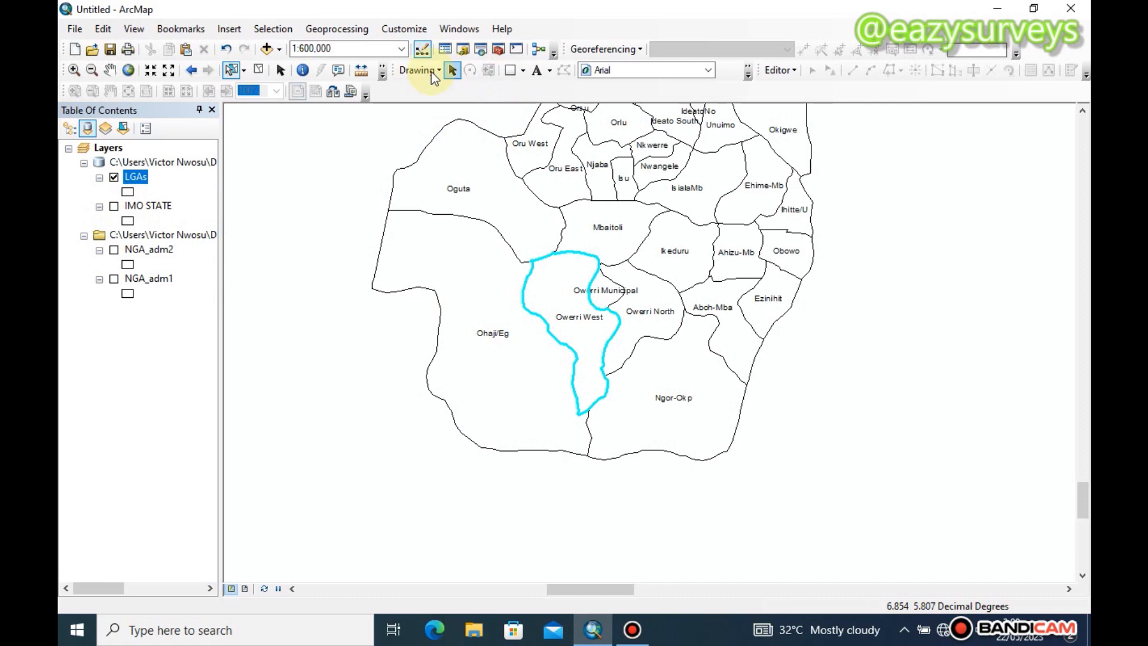
# Run the Clip (Analysis) tool with LGAs as both the input features and the clip features, keeping the default output feature class
pyautogui.click(302, 70)
pyautogui.click(480, 48)
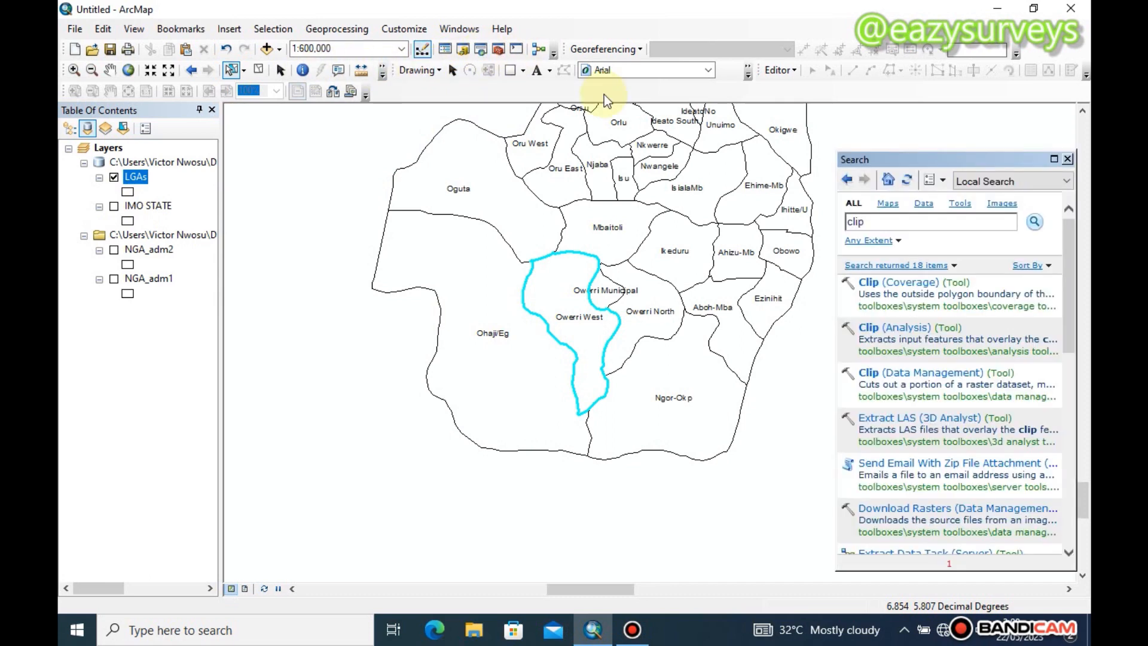
pyautogui.click(944, 327)
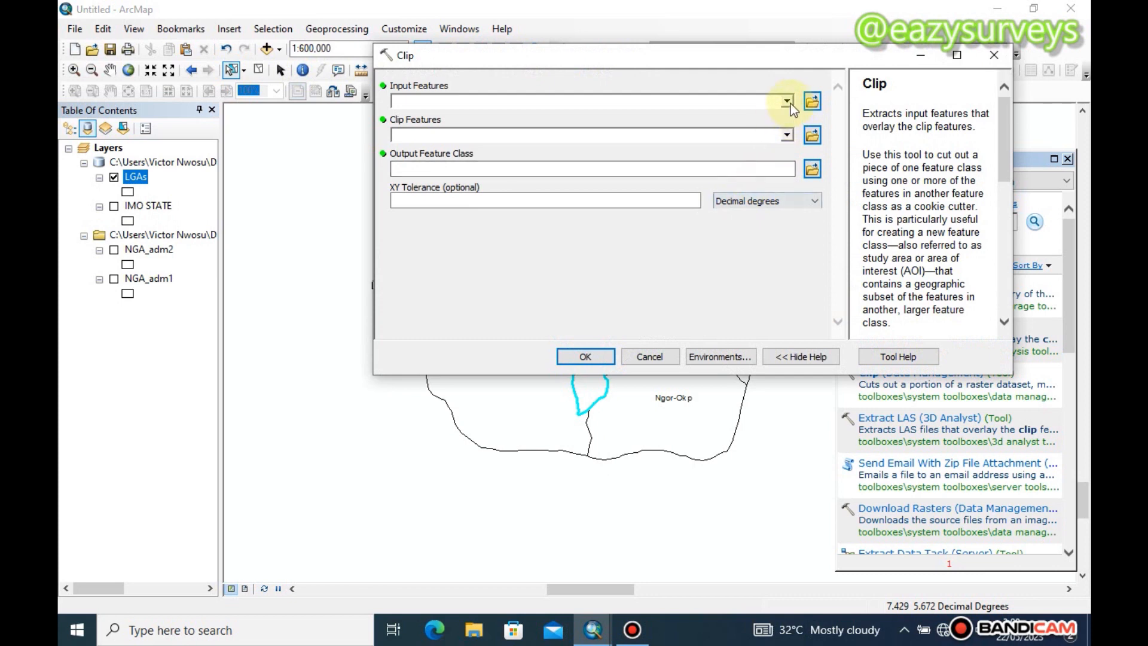
pyautogui.click(788, 102)
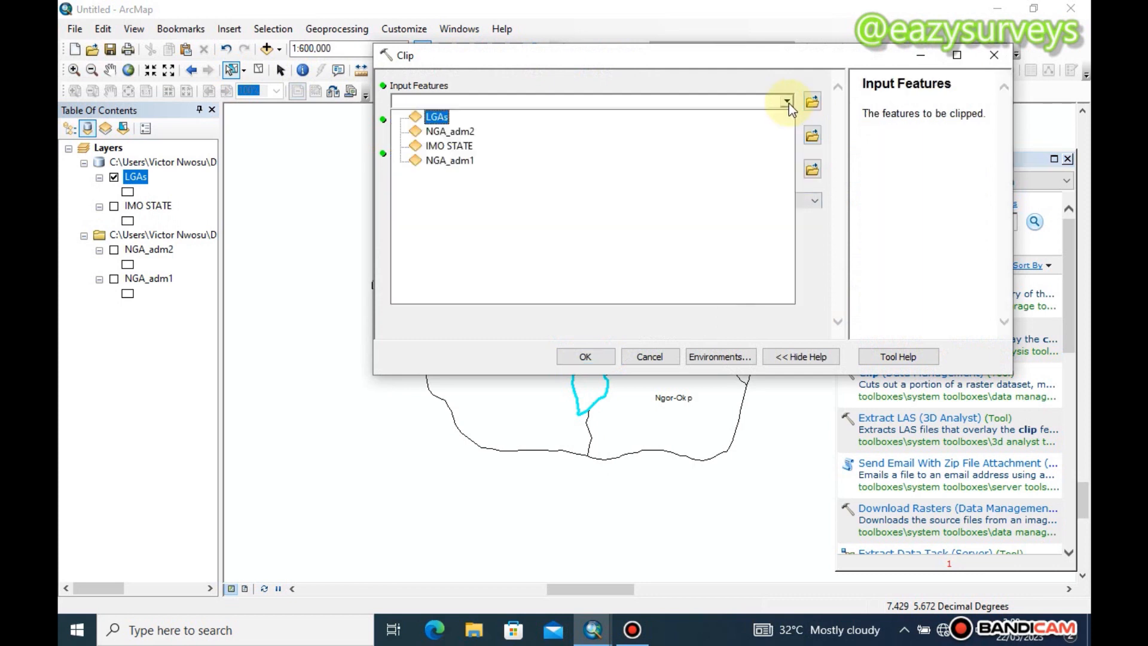
pyautogui.click(439, 118)
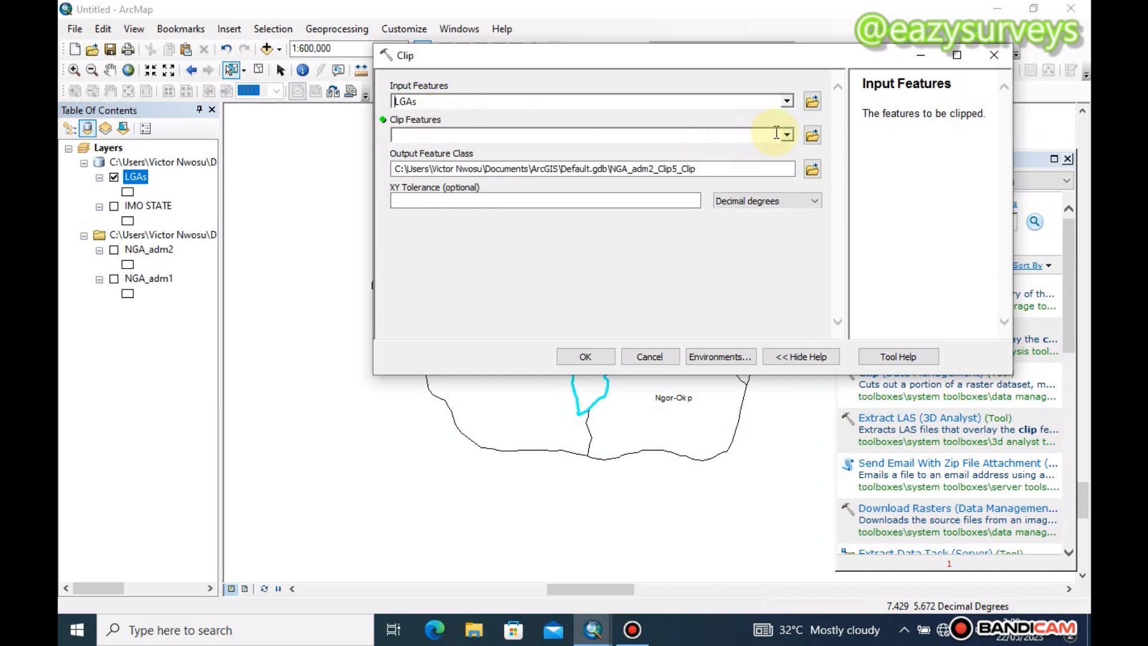
pyautogui.click(788, 136)
pyautogui.click(438, 149)
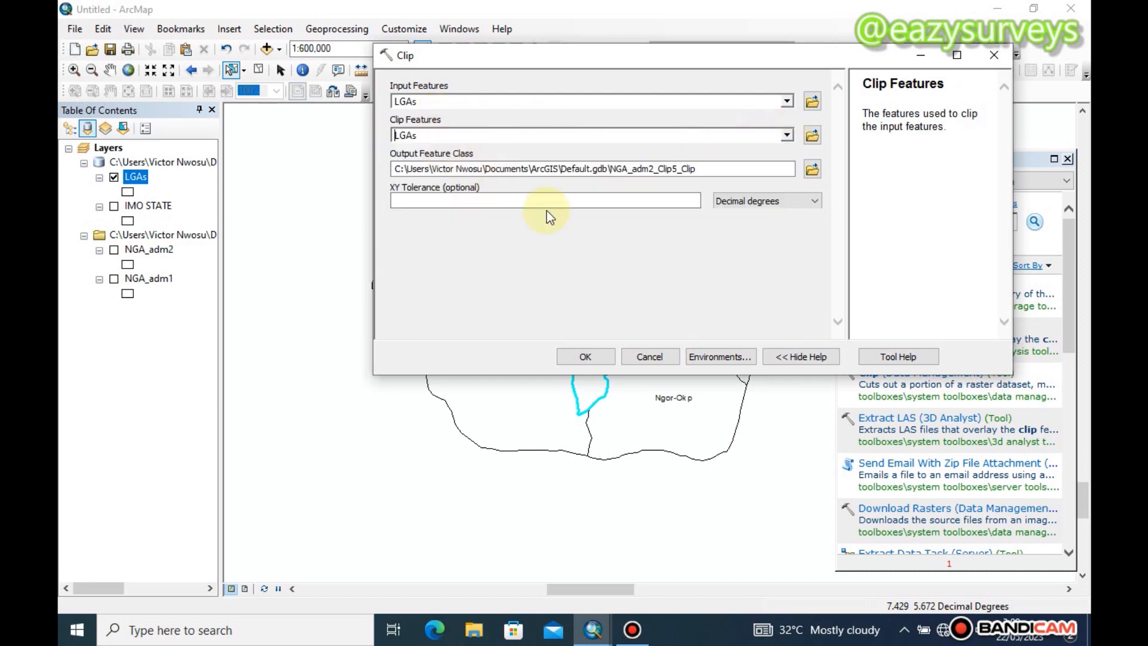
pyautogui.click(585, 356)
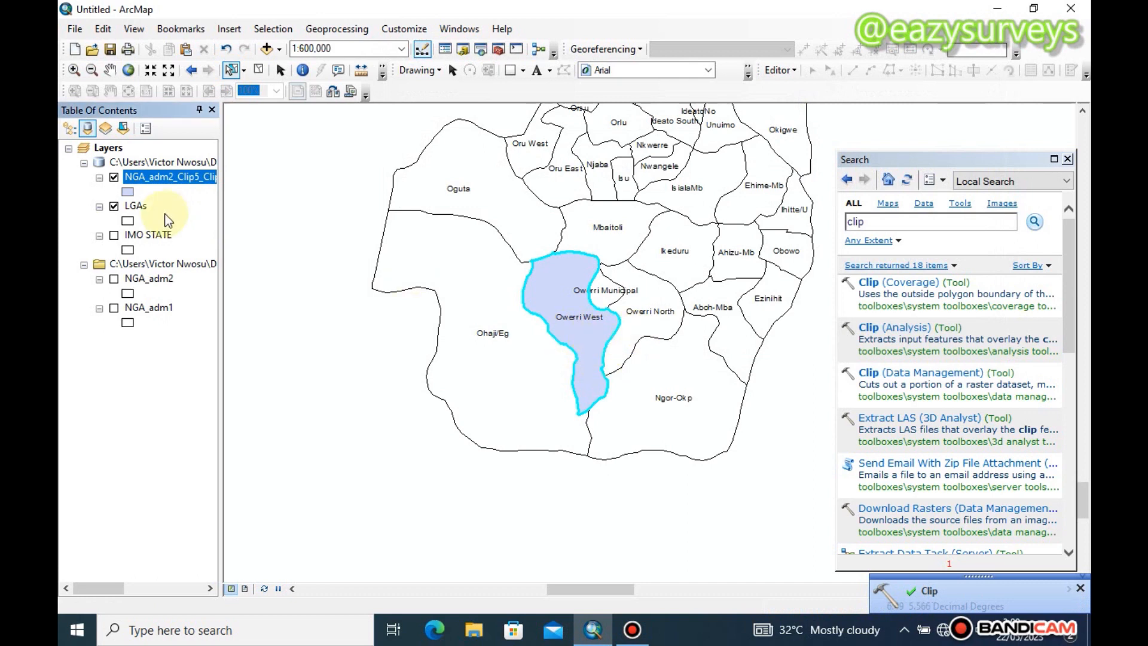
# Rename the newly clipped NGA_adm2_Clip5_Clip layer as OWERRI WEST in its layer properties
pyautogui.rightClick(157, 182)
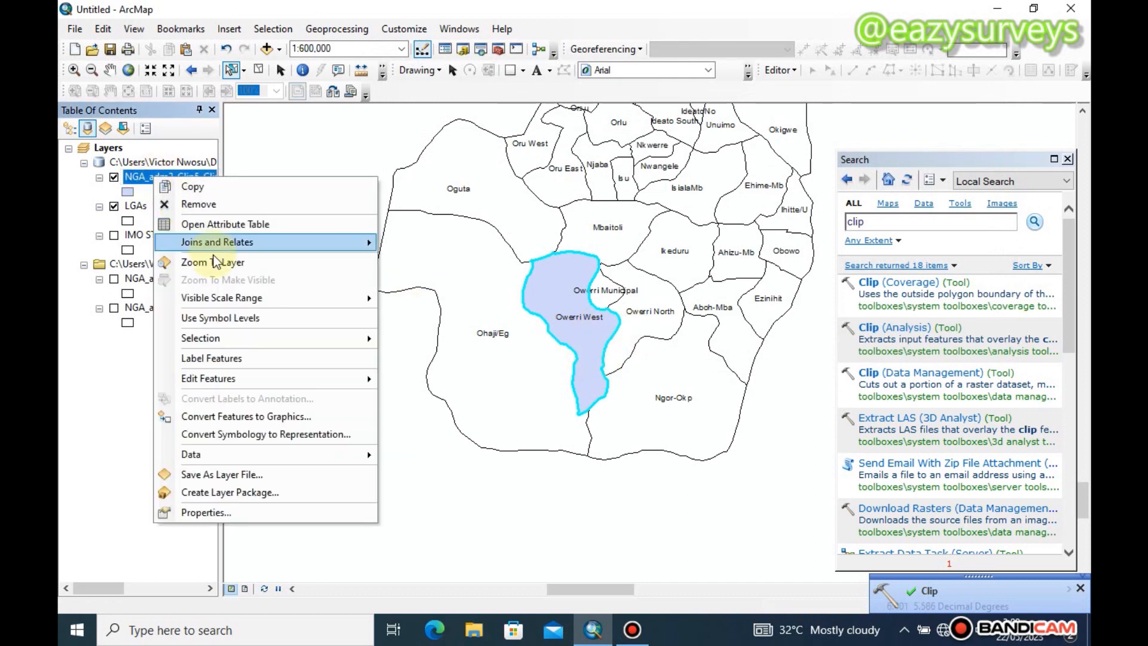
pyautogui.click(213, 510)
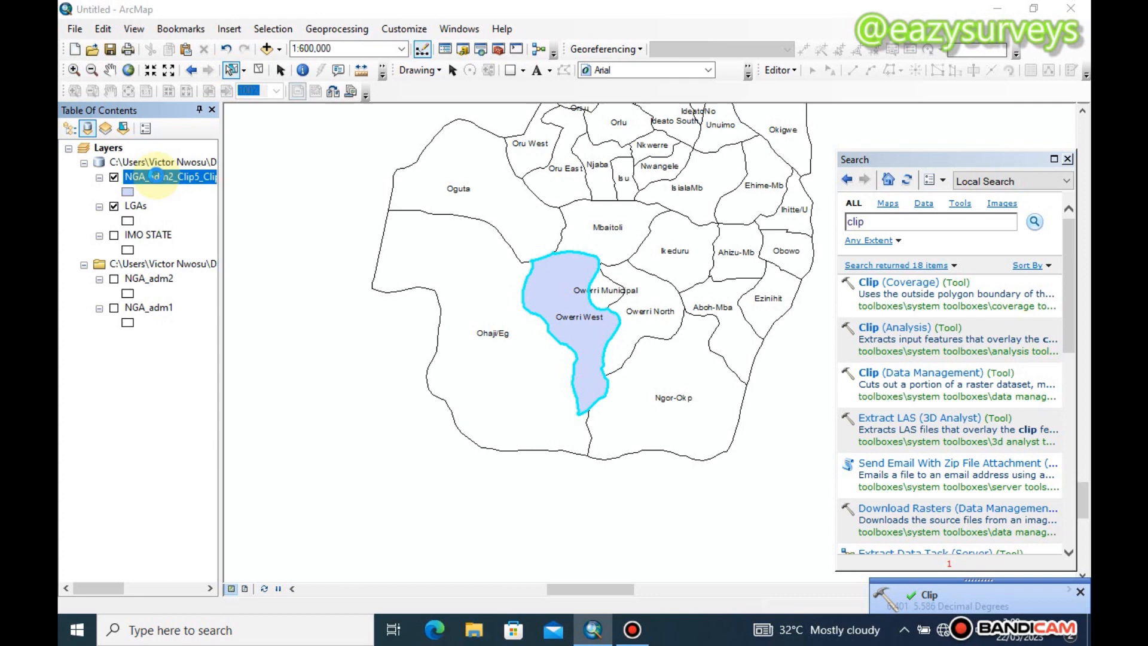
pyautogui.click(337, 134)
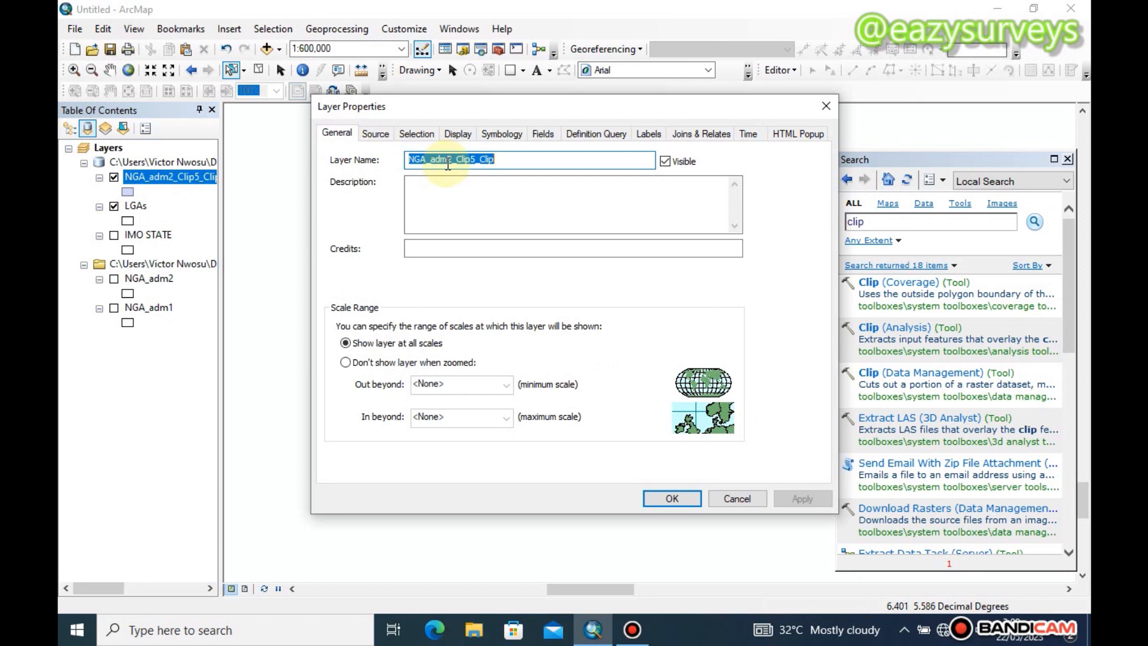
pyautogui.write('ow')
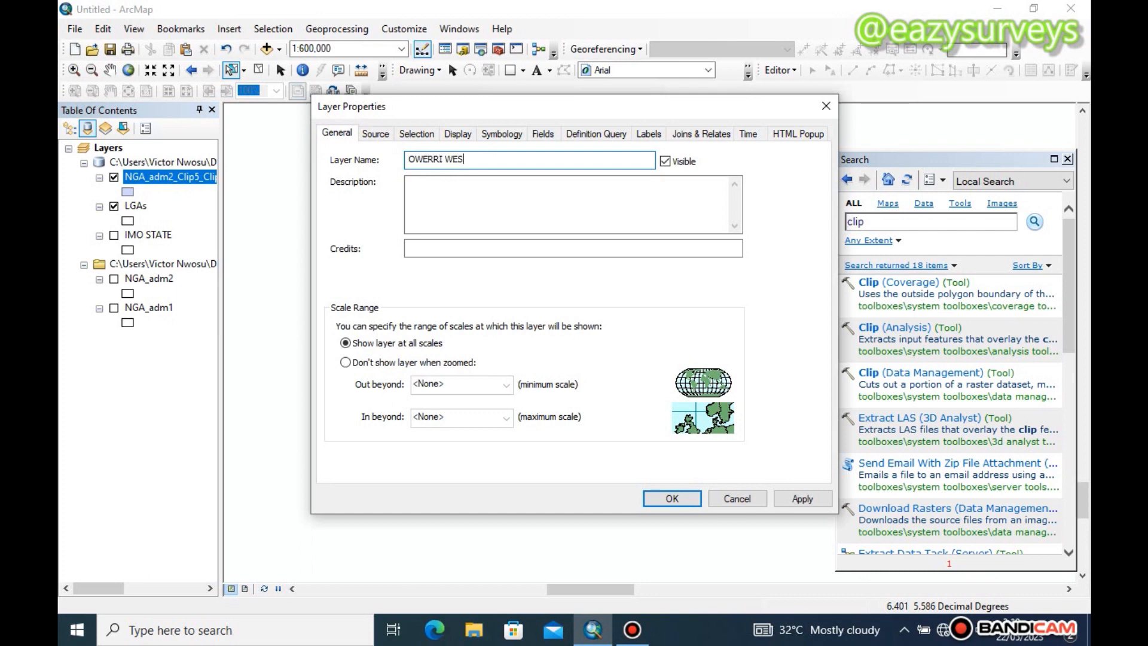
pyautogui.write('ERRI WEST')
pyautogui.click(802, 498)
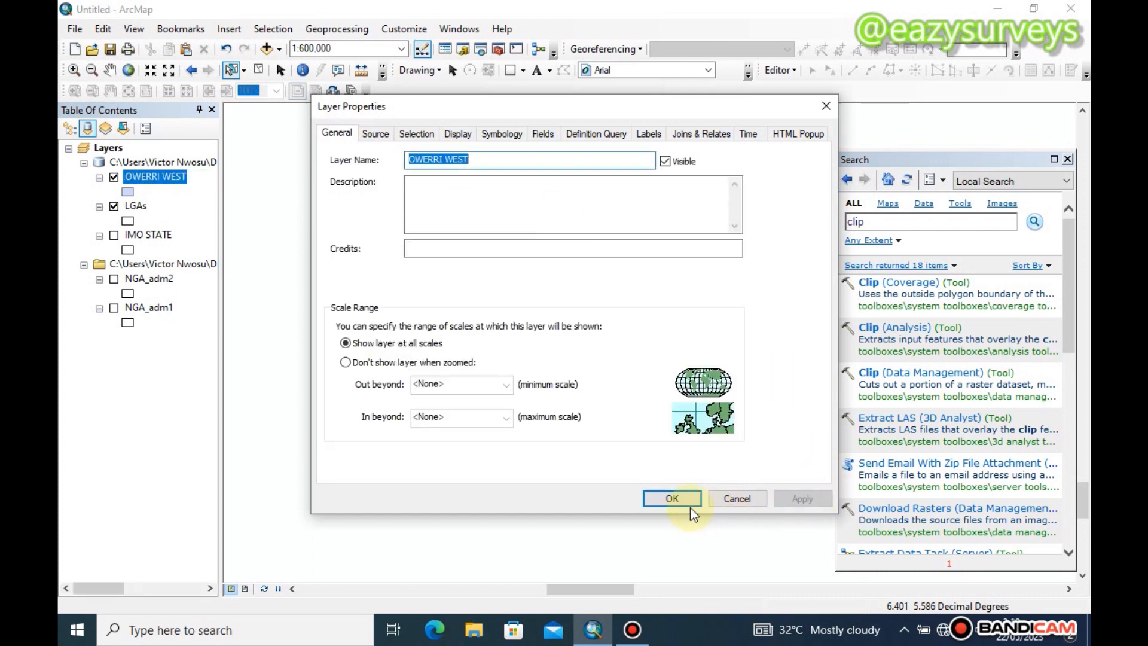
pyautogui.click(687, 500)
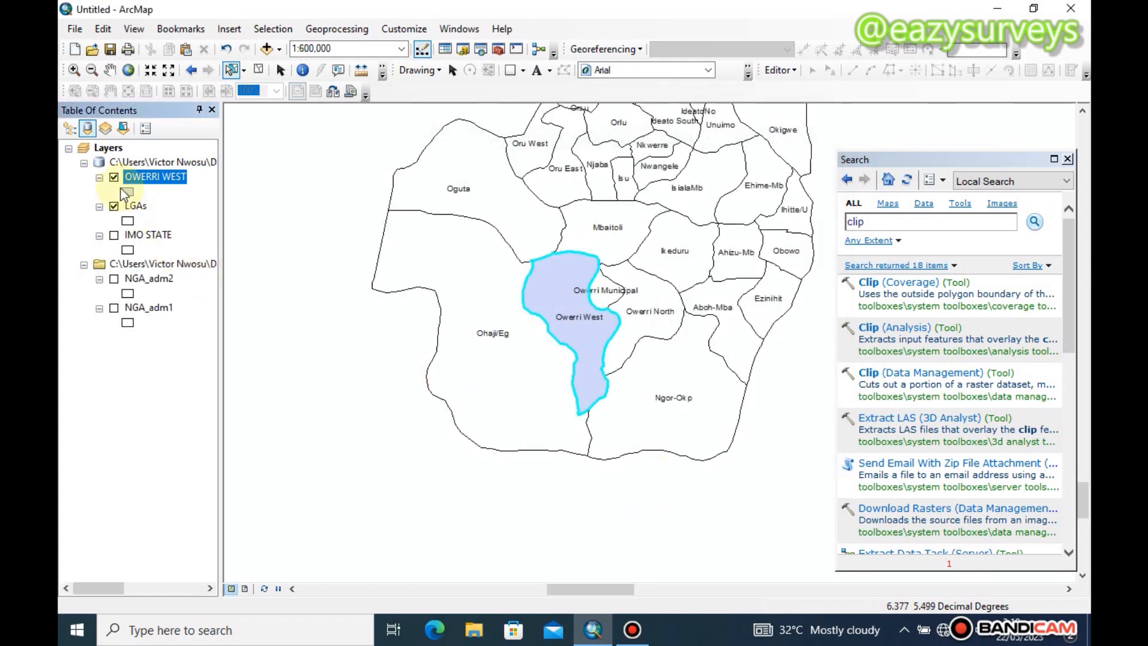
# Change the OWERRI WEST layer's symbol to Hollow
pyautogui.click(125, 192)
pyautogui.click(214, 378)
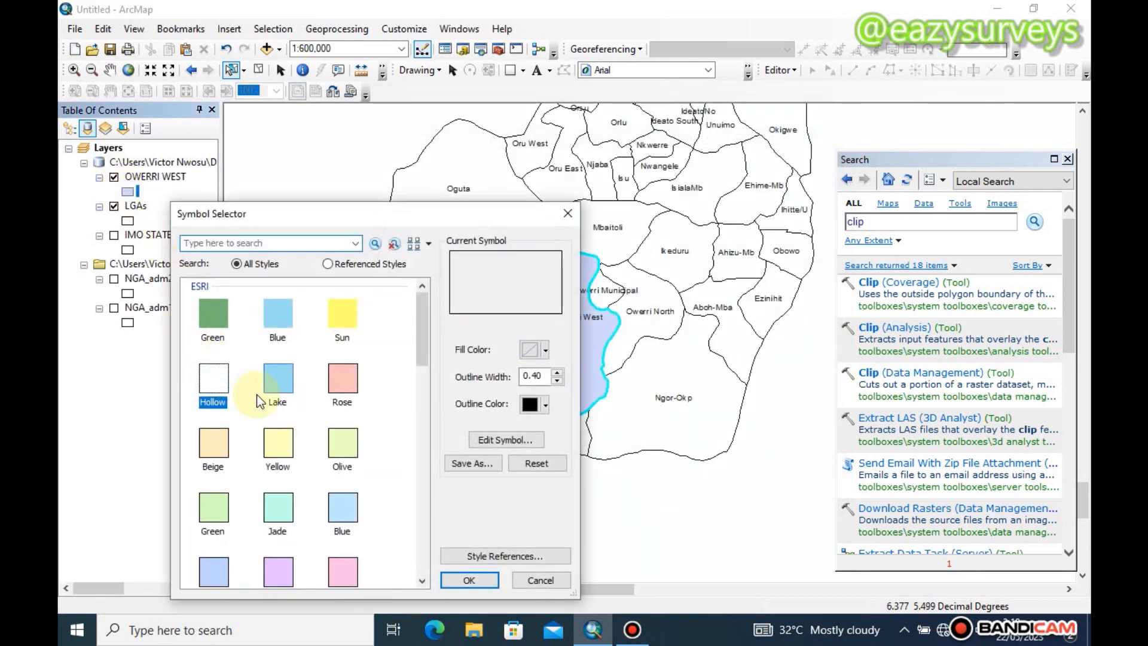
pyautogui.click(469, 580)
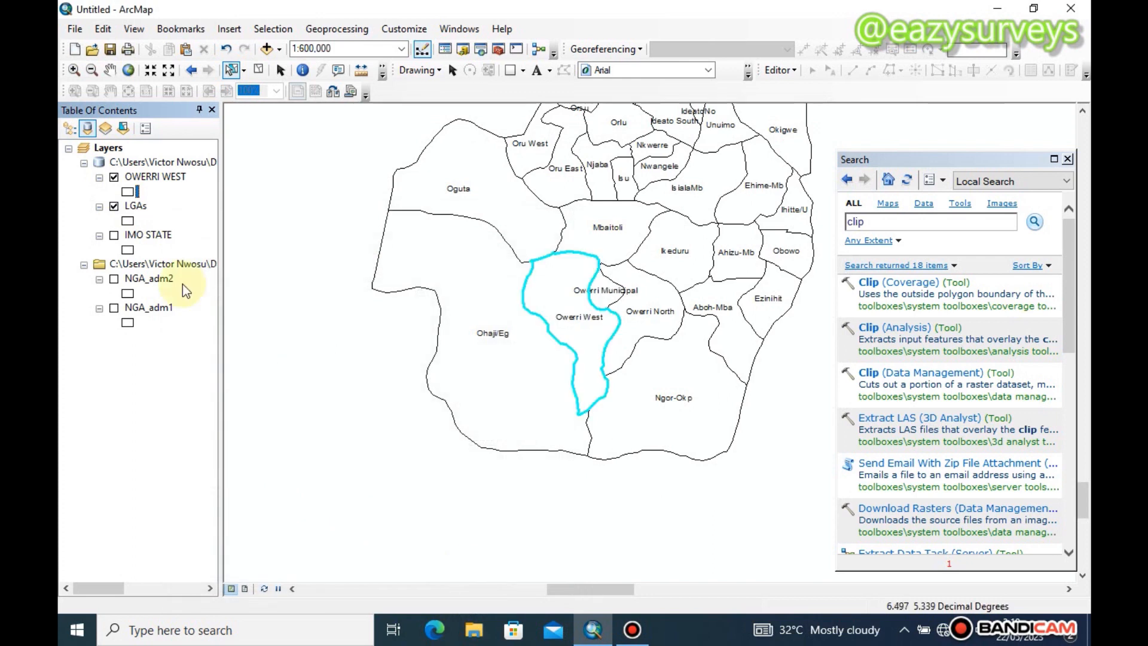
# Try to clear the highlight on Owerri West by selecting and unselecting its record in the OWERRI WEST attribute table
pyautogui.rightClick(142, 176)
pyautogui.click(206, 222)
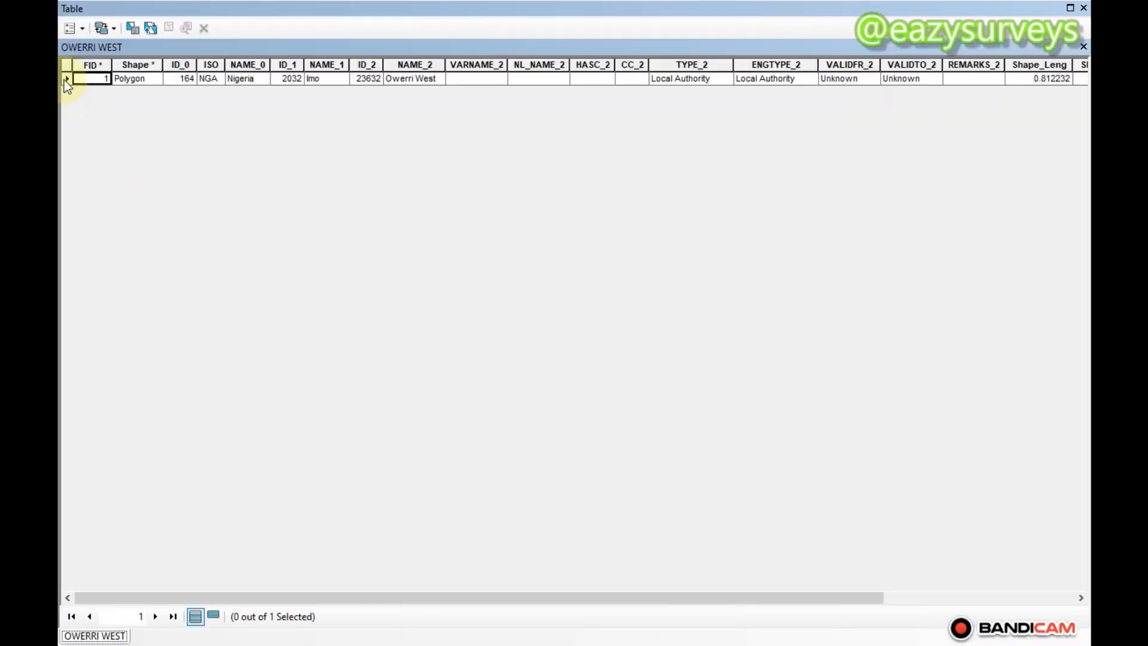
pyautogui.click(64, 78)
pyautogui.rightClick(63, 77)
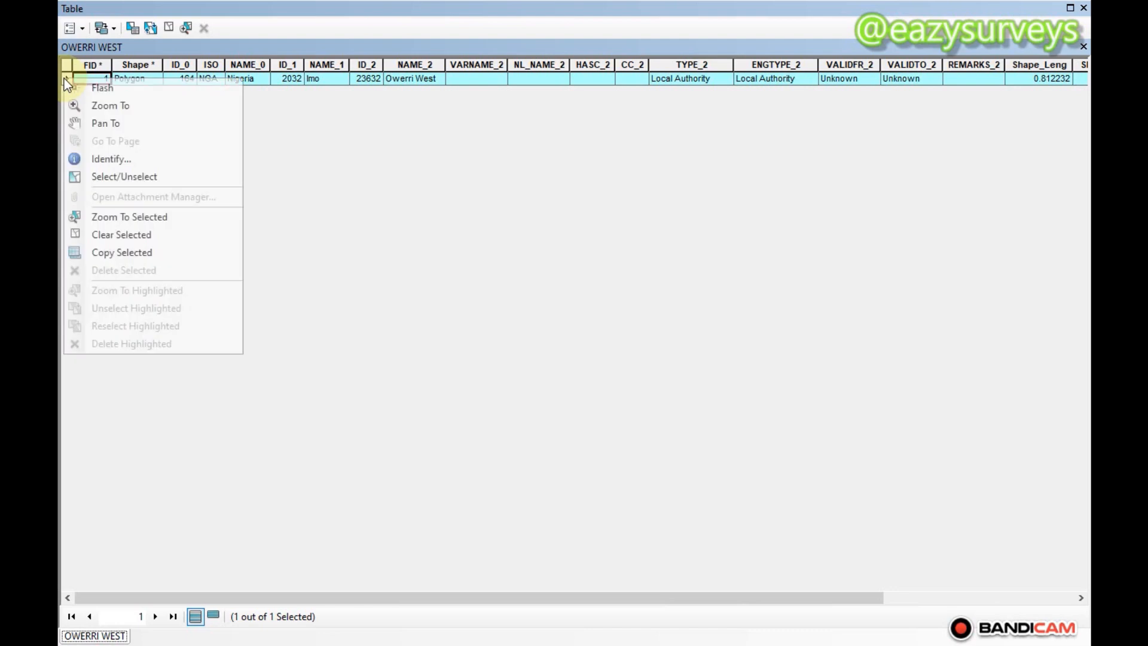
pyautogui.click(128, 177)
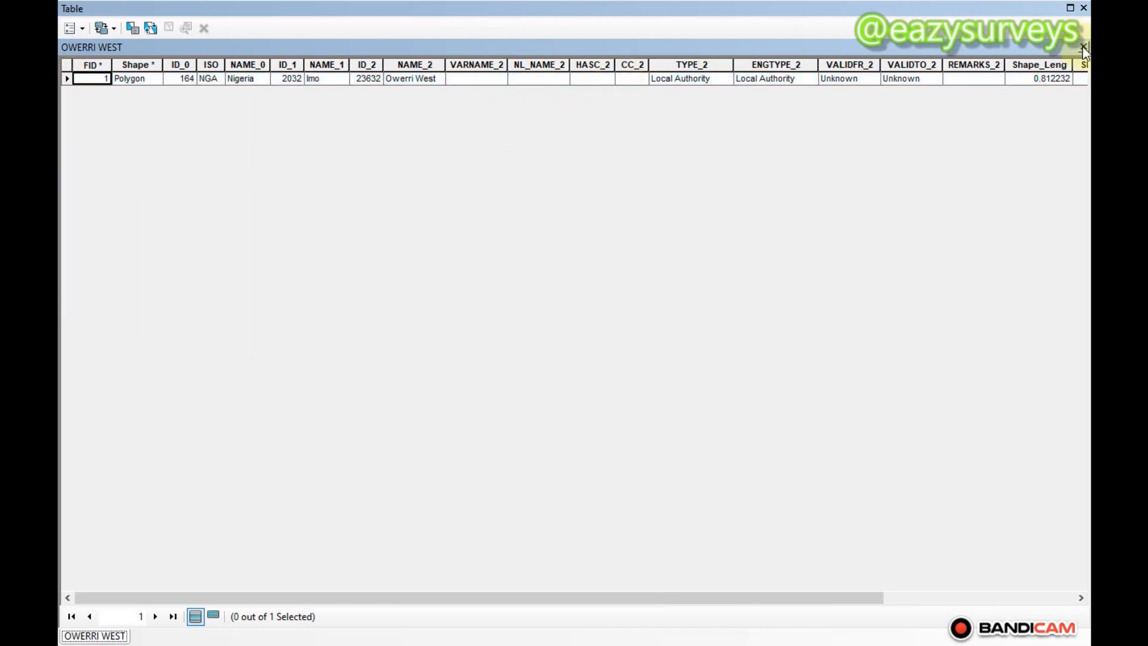
pyautogui.click(1079, 48)
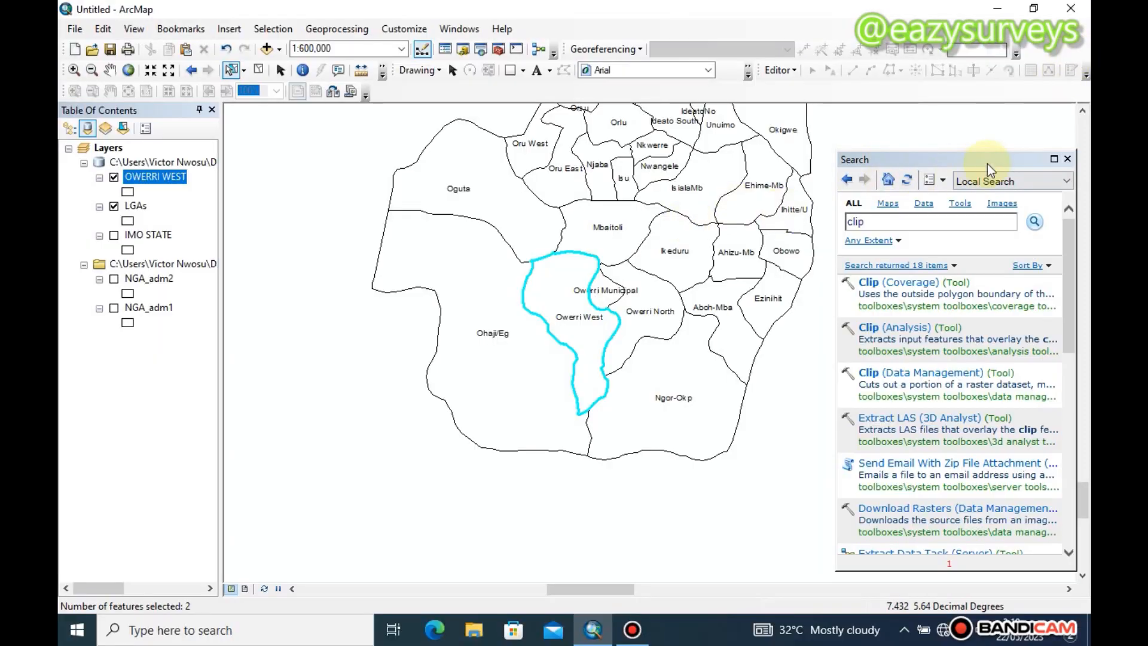
# Close the Search window and start an editing session on the OWERRI WEST layer
pyautogui.click(1067, 159)
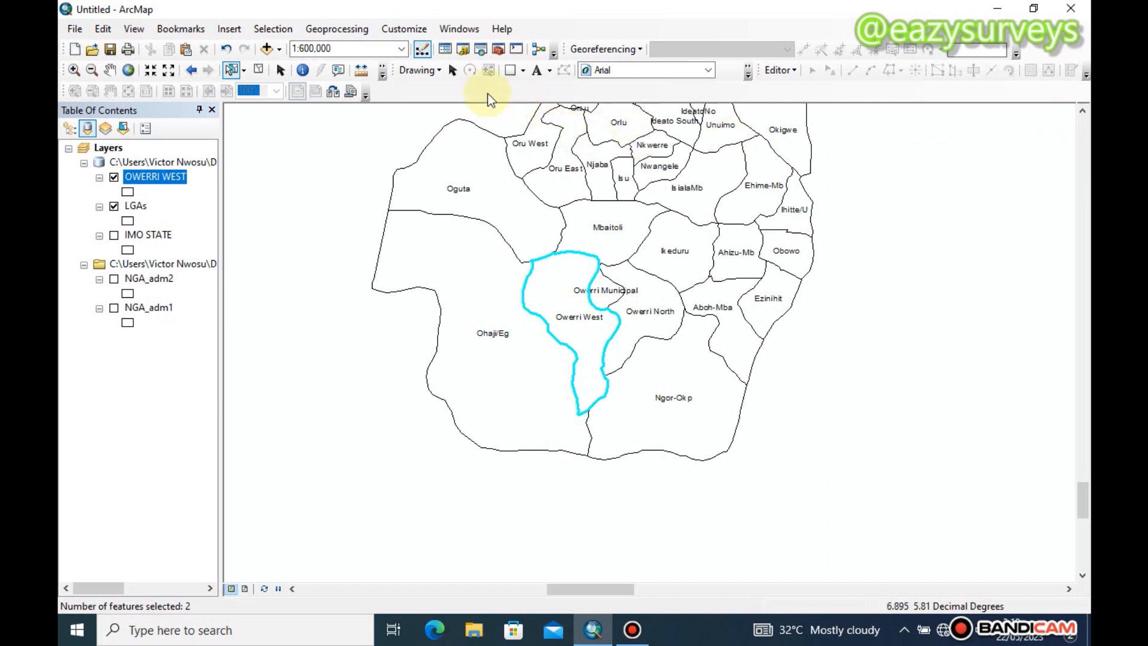
pyautogui.click(777, 71)
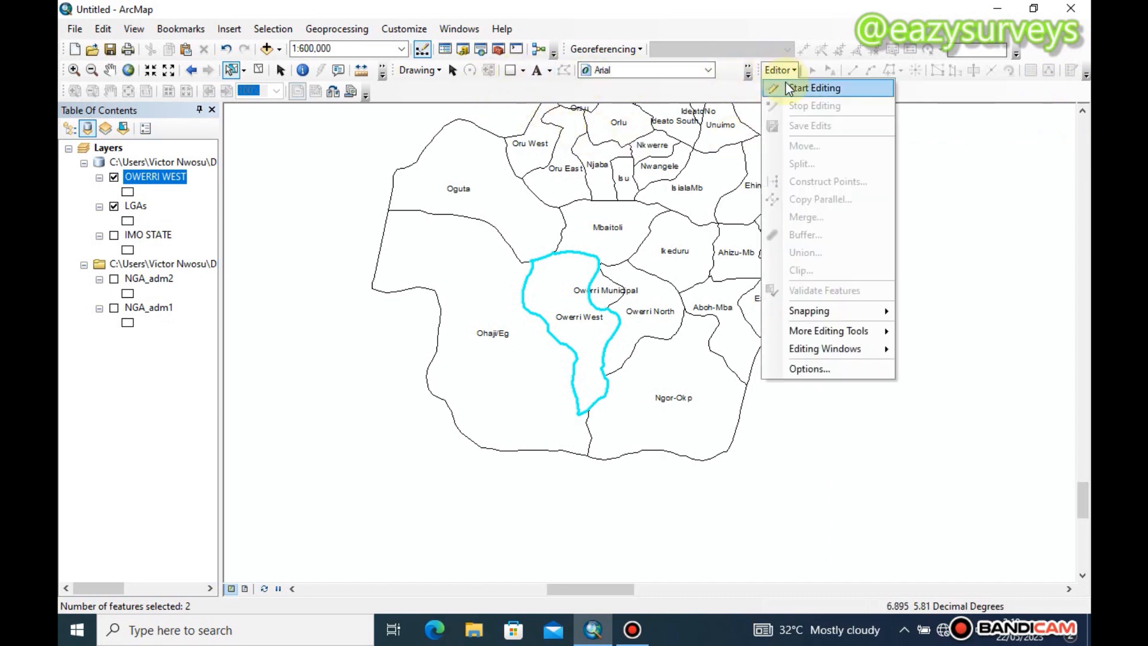
pyautogui.click(787, 86)
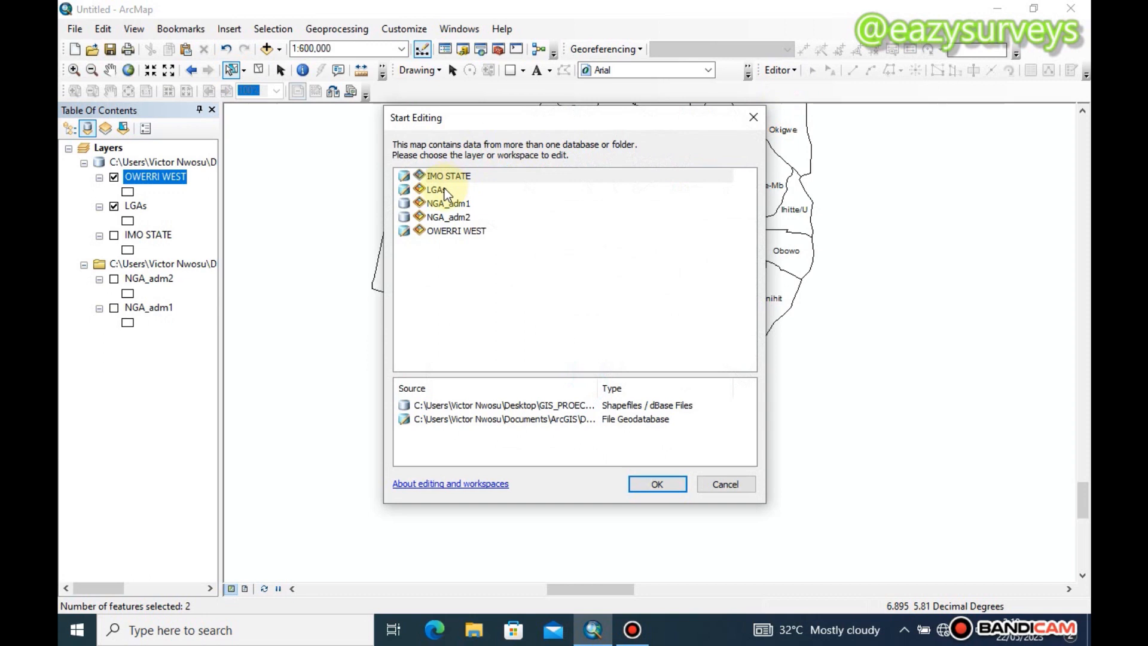
pyautogui.click(456, 231)
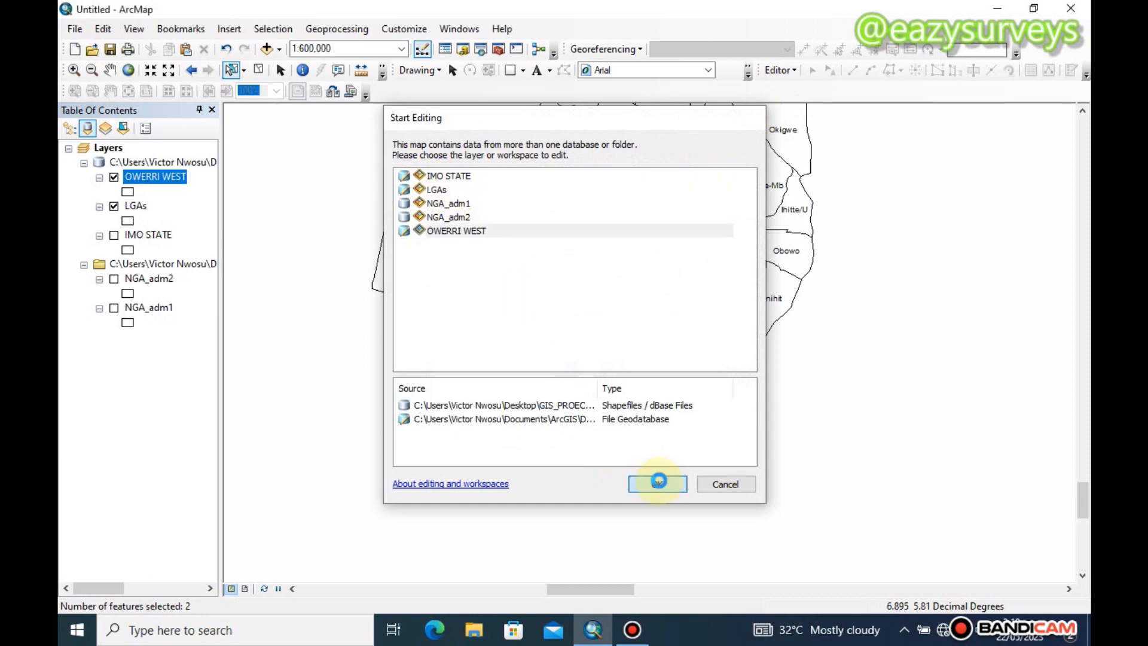
pyautogui.click(657, 484)
# Try selecting and unselecting the Owerri West record again in the attribute table during the editing session
pyautogui.rightClick(156, 179)
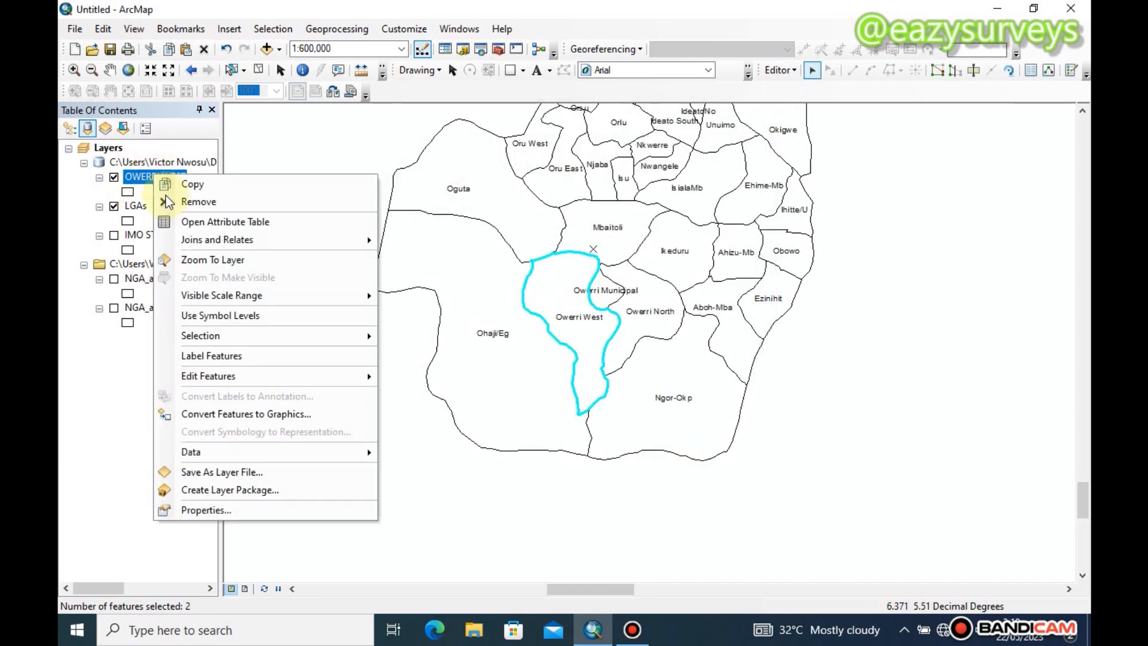
pyautogui.click(209, 226)
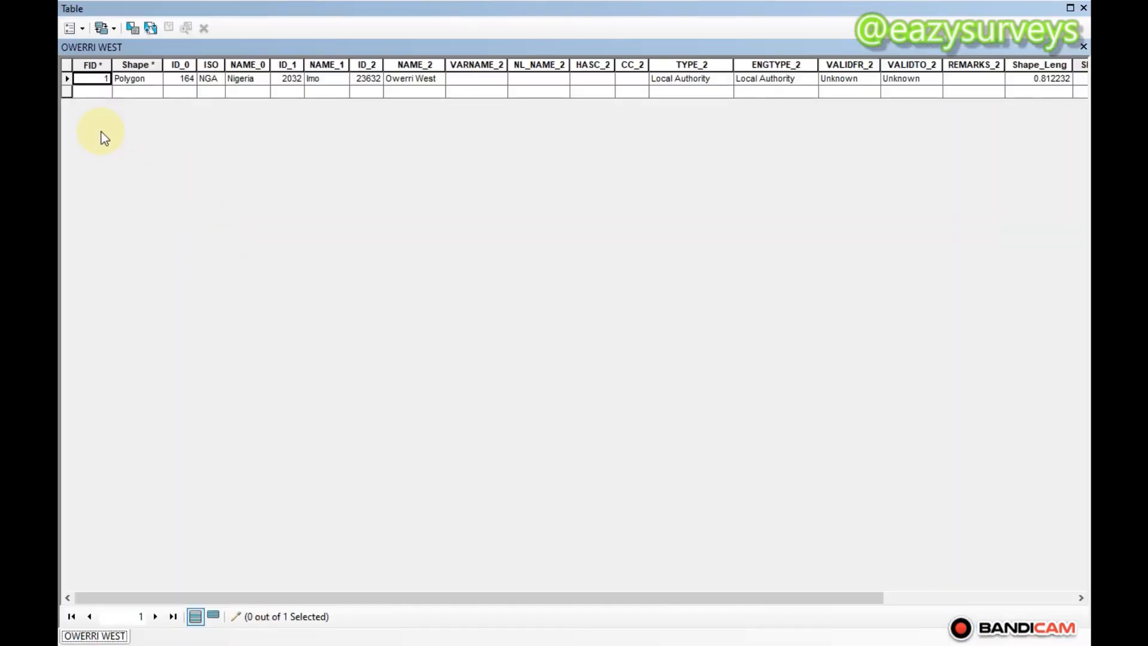
pyautogui.click(67, 78)
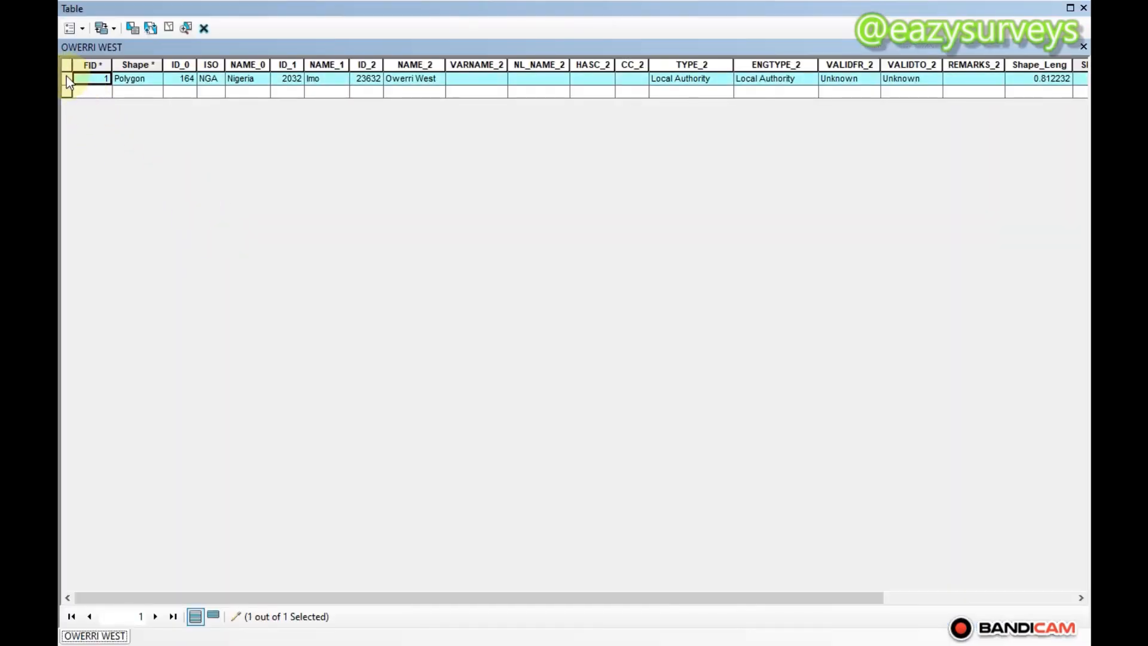
pyautogui.rightClick(66, 77)
pyautogui.click(113, 171)
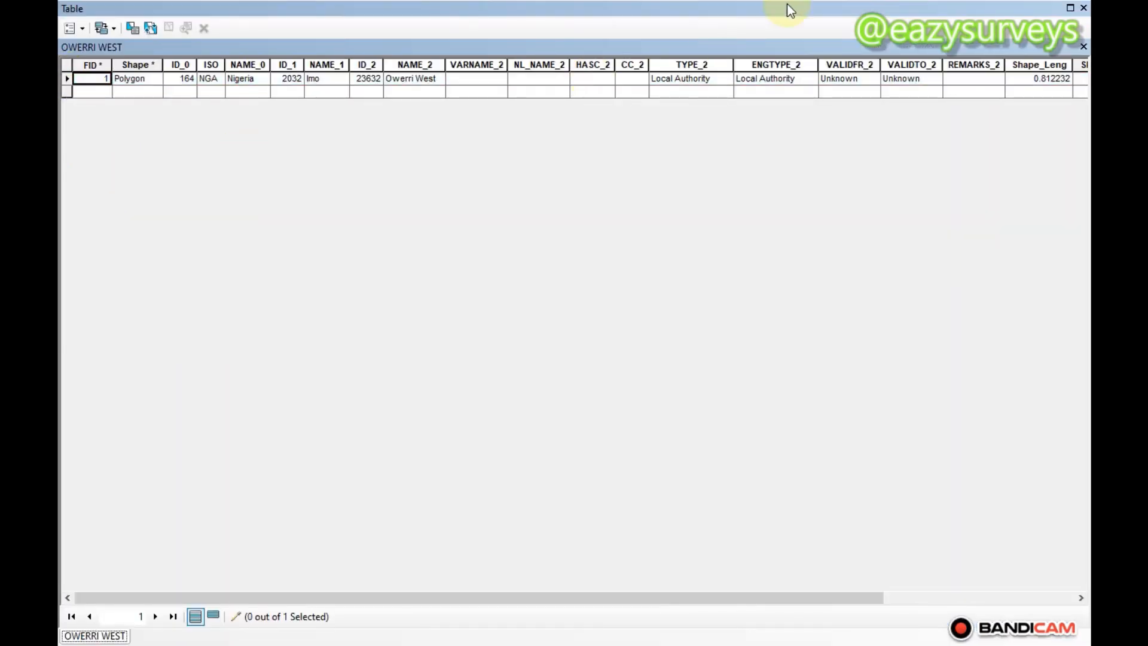
pyautogui.click(1083, 46)
# Select the Owerri West polygon on the map and unselect its record in the OWERRI WEST attribute table
pyautogui.click(582, 298)
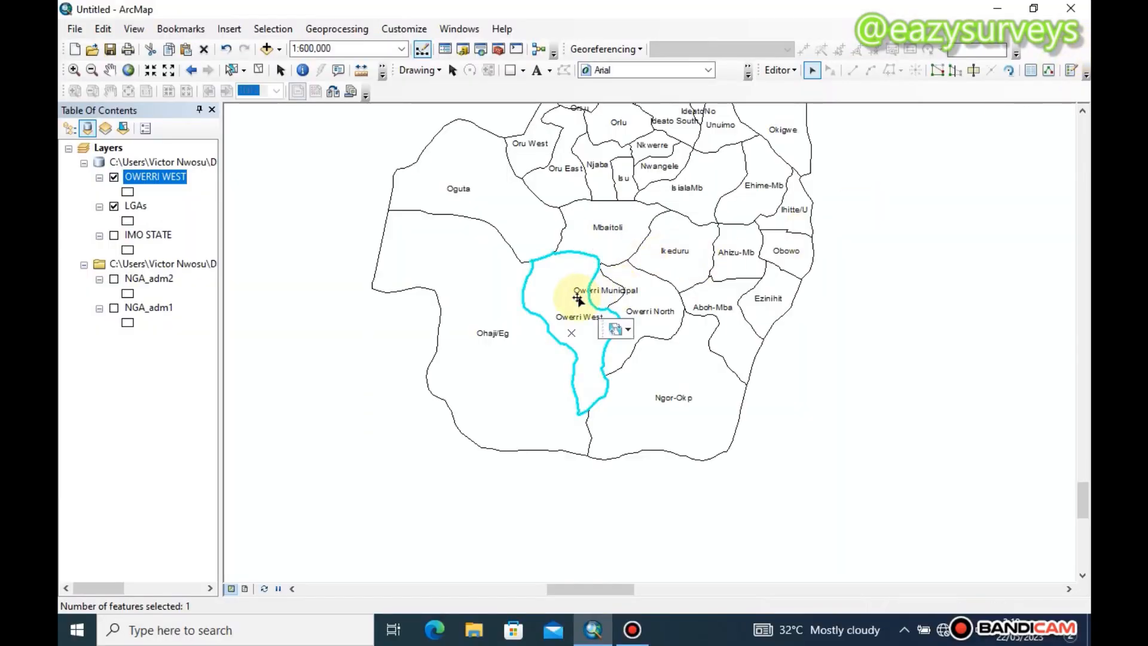
pyautogui.rightClick(137, 180)
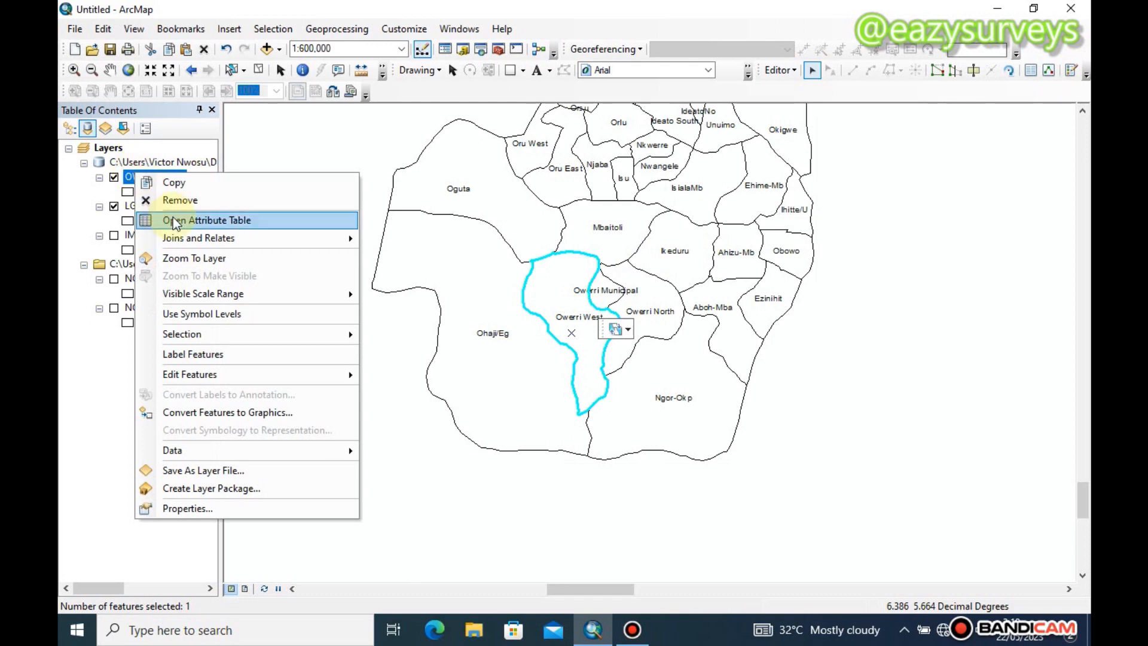
pyautogui.click(203, 219)
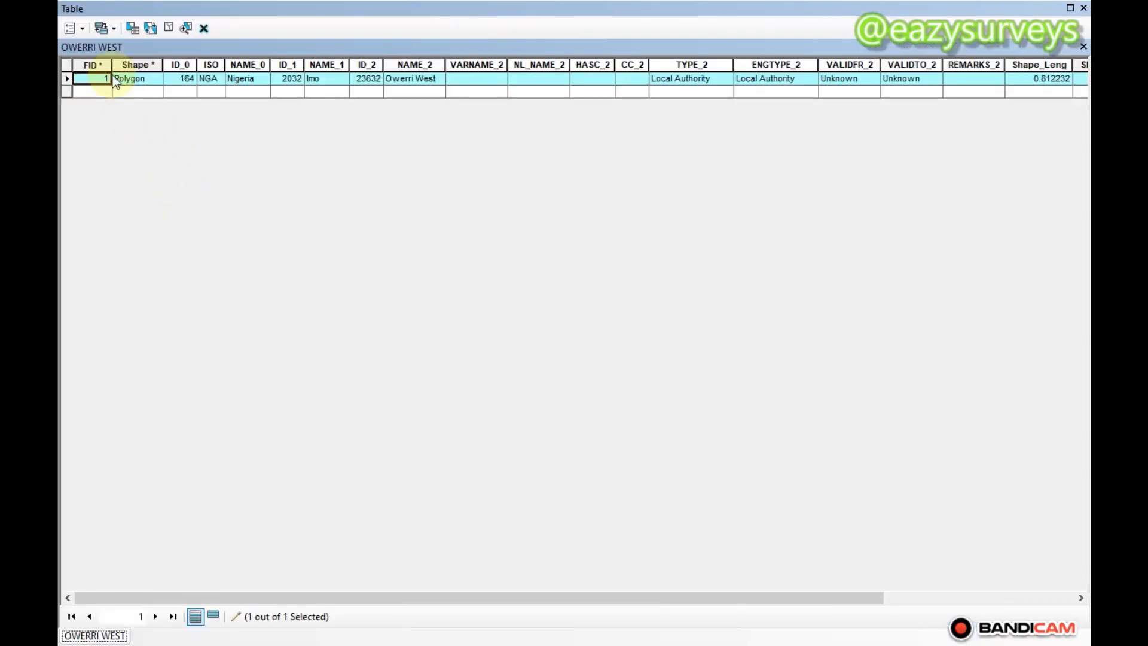
pyautogui.rightClick(69, 80)
pyautogui.click(121, 179)
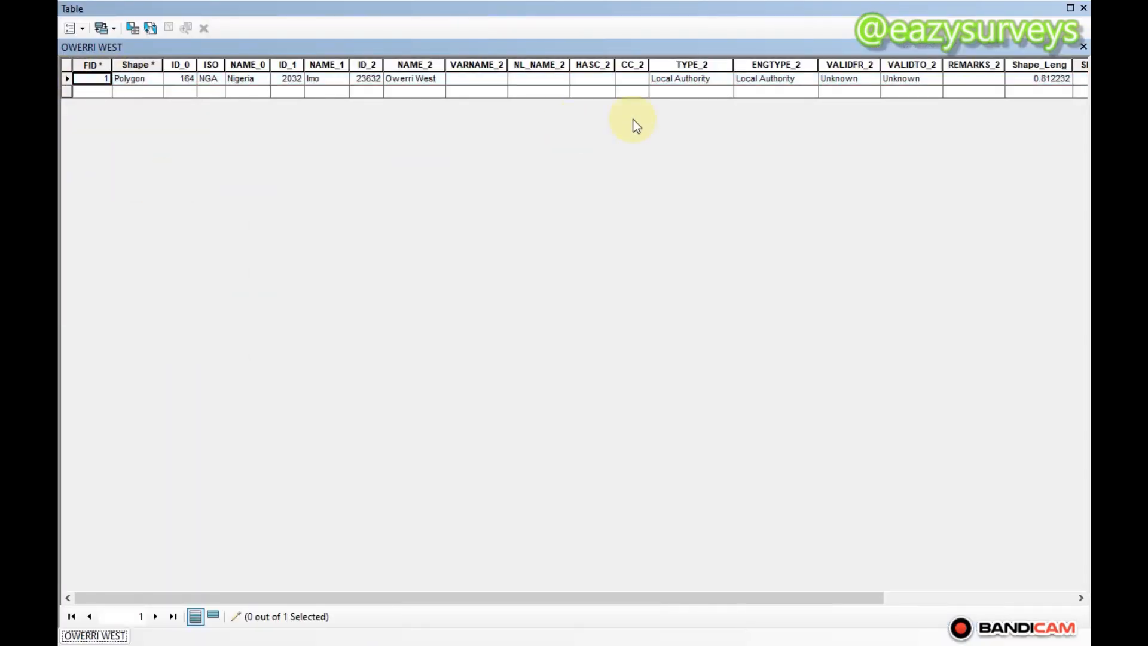
pyautogui.click(1083, 46)
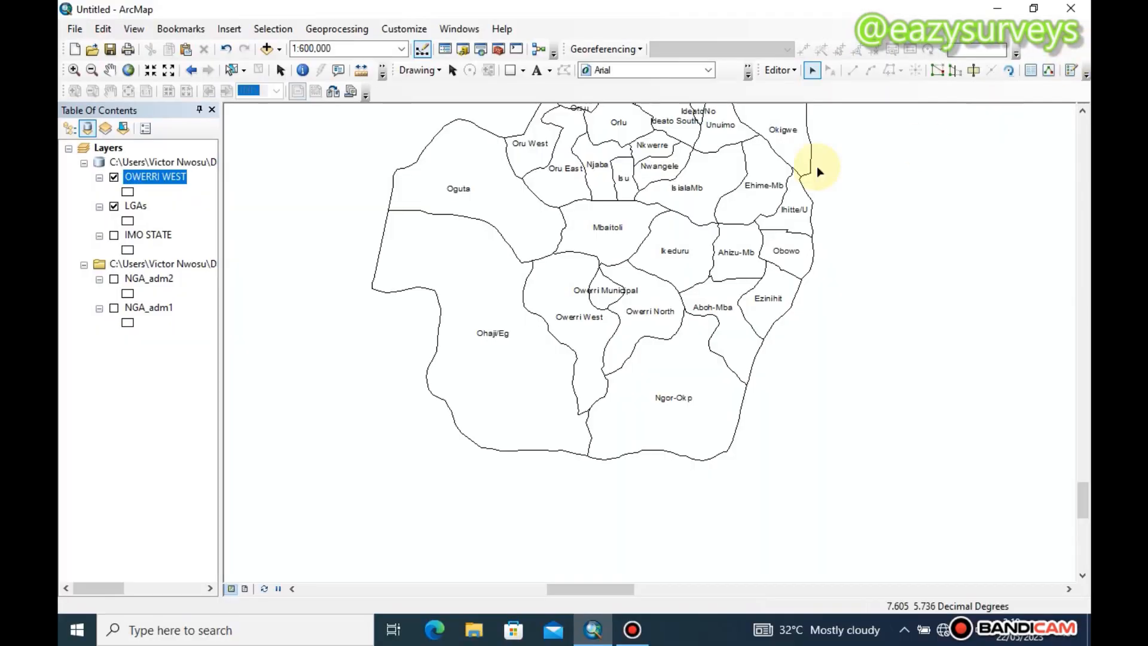
# Save the edits and stop the editing session
pyautogui.click(786, 70)
pyautogui.click(808, 126)
pyautogui.click(788, 70)
pyautogui.click(814, 107)
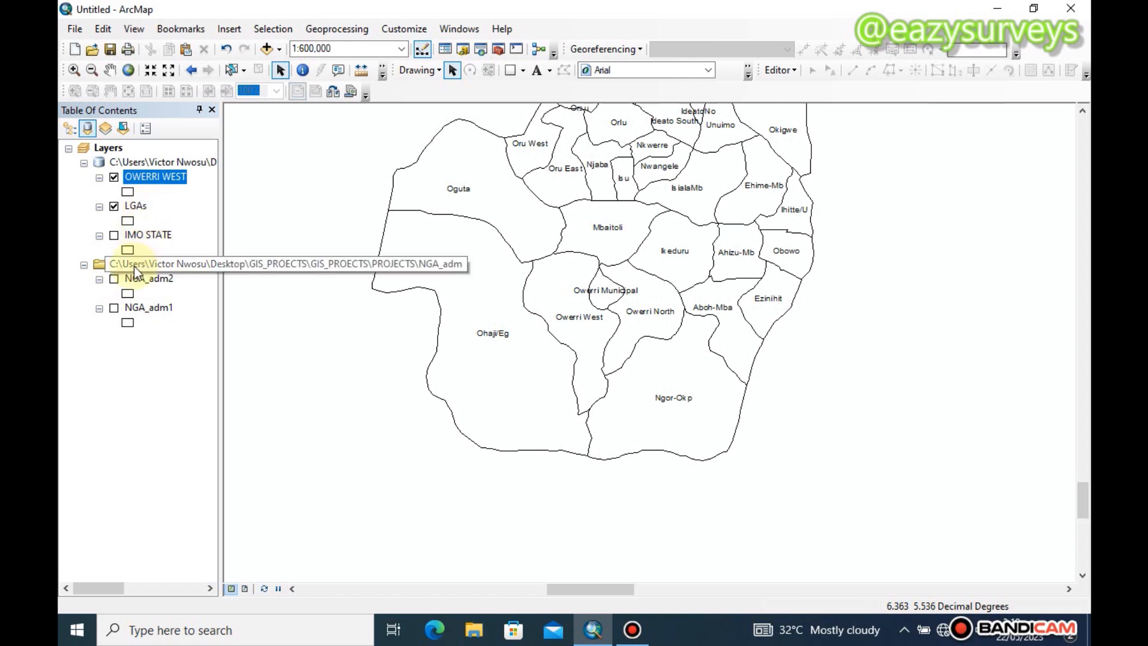
# Show the NGA_adm1 layer and zoom the map to its full extent
pyautogui.click(114, 308)
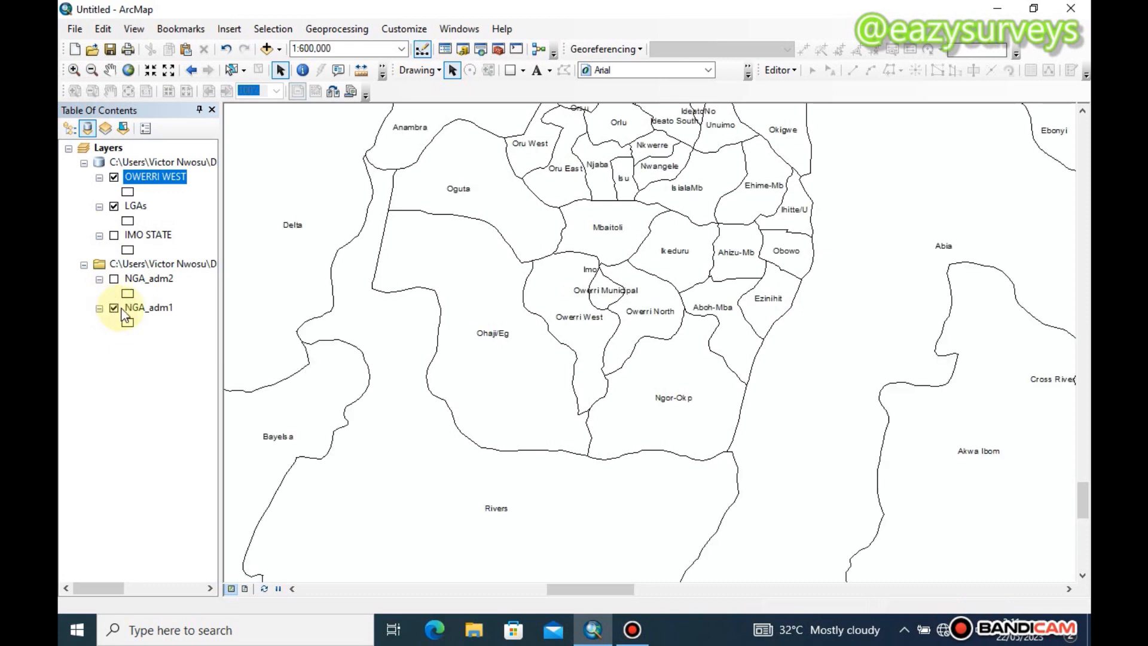
pyautogui.click(154, 308)
pyautogui.rightClick(152, 307)
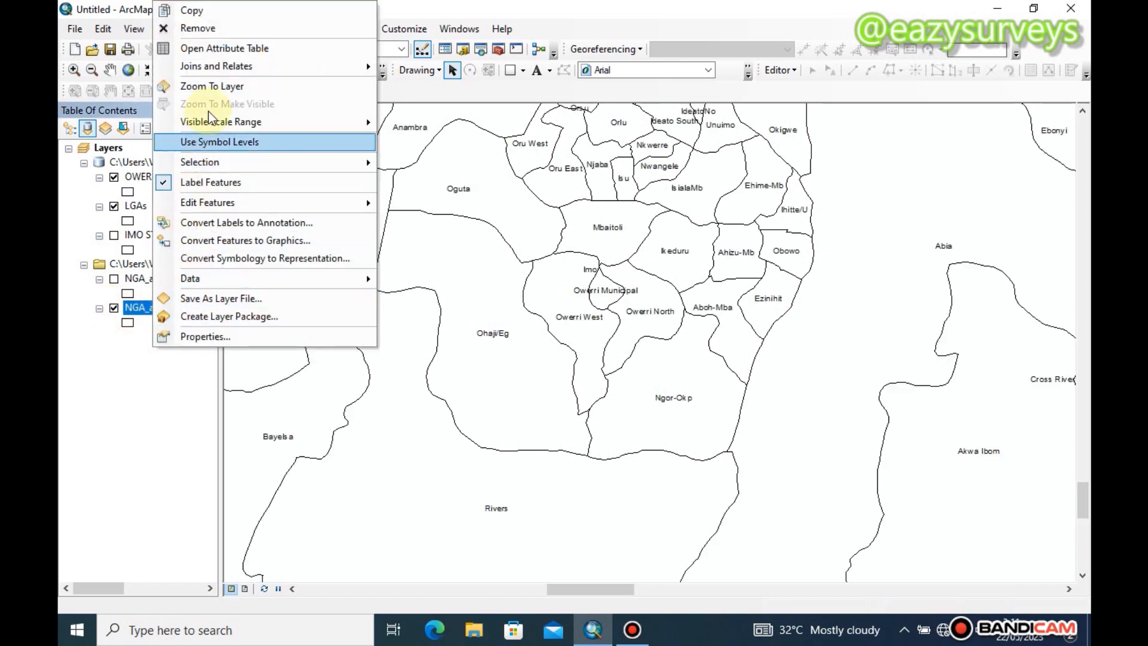
pyautogui.click(214, 89)
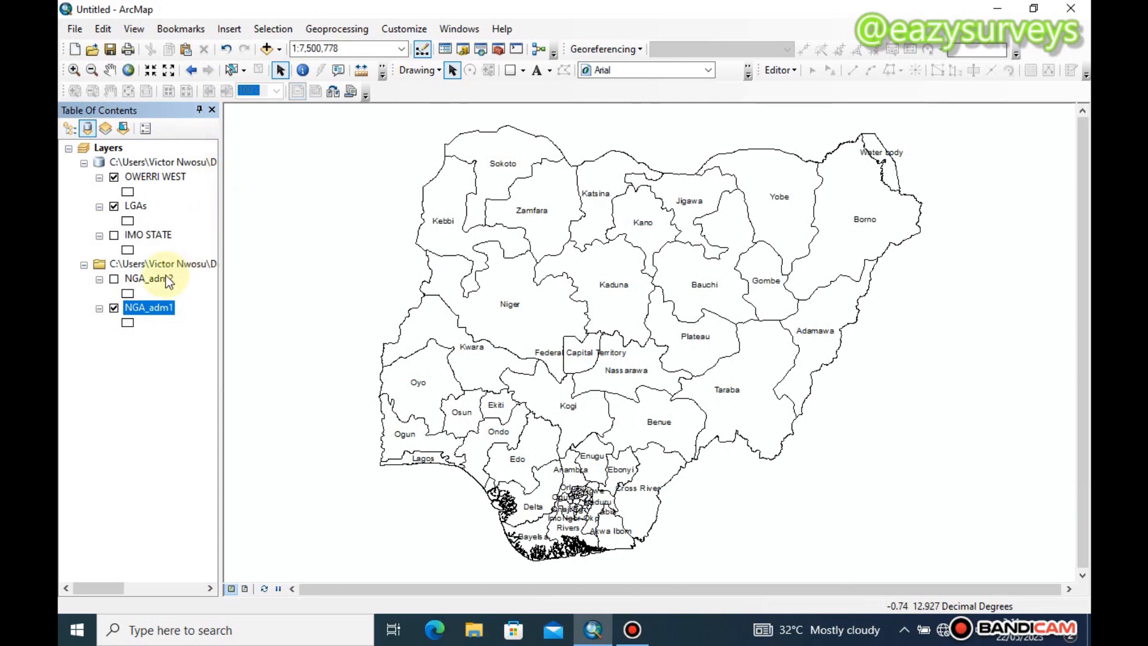
# Compare the state and local government boundaries by temporarily showing NGA_adm2 in place of NGA_adm1
pyautogui.click(117, 310)
pyautogui.click(117, 279)
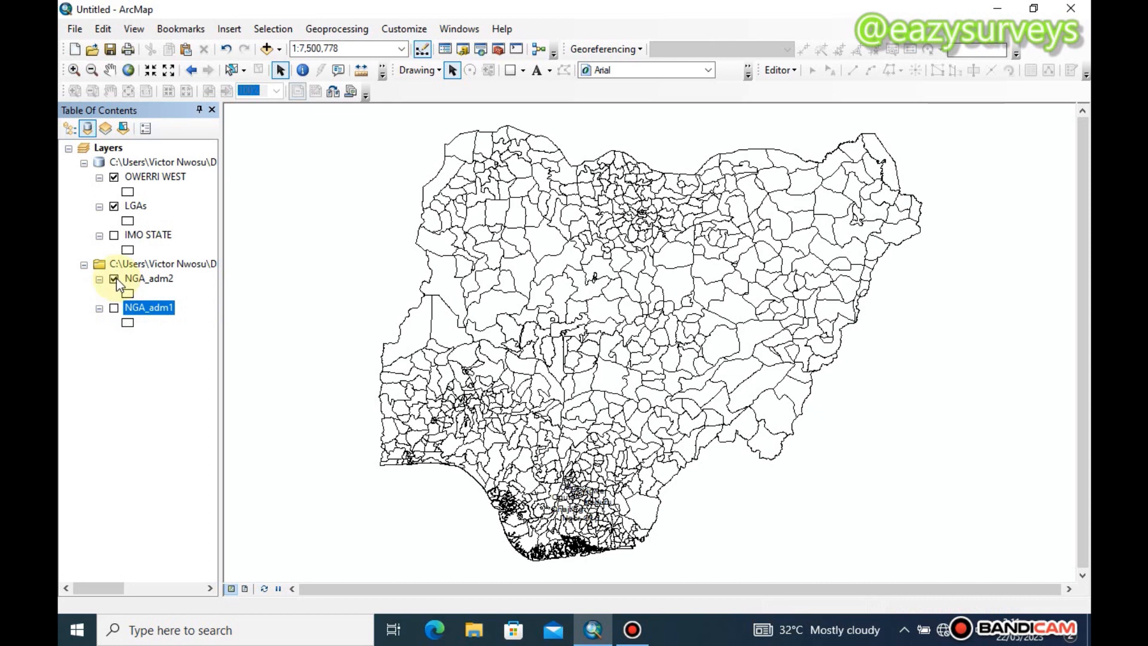
pyautogui.click(114, 278)
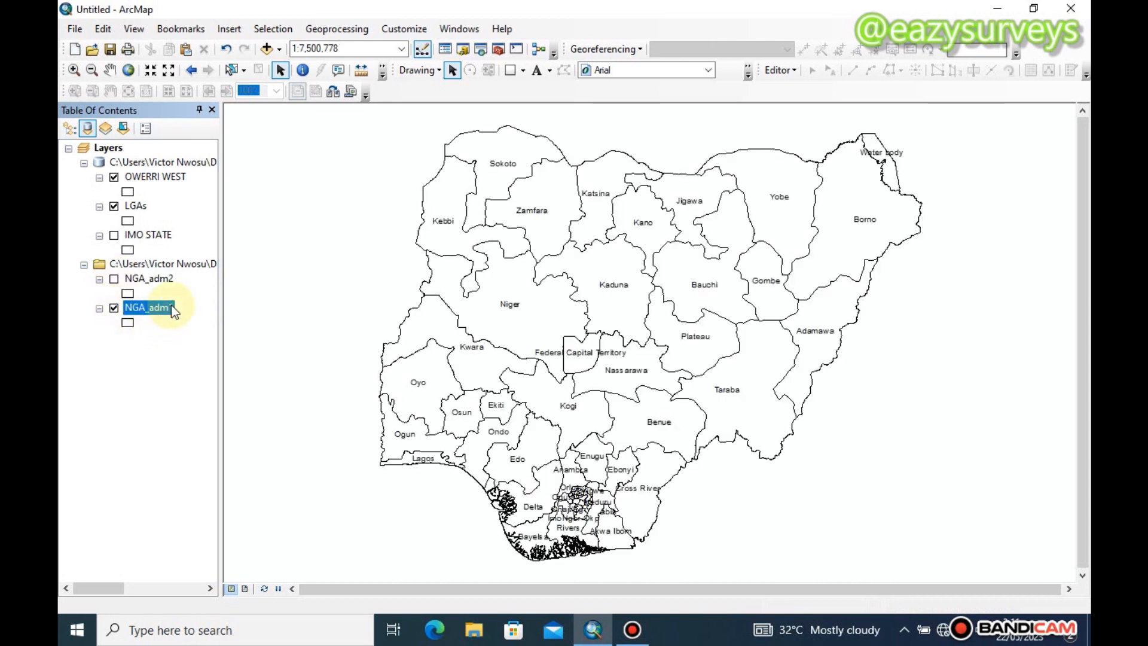
# Remove the NGA_adm2 layer from the map
pyautogui.click(150, 280)
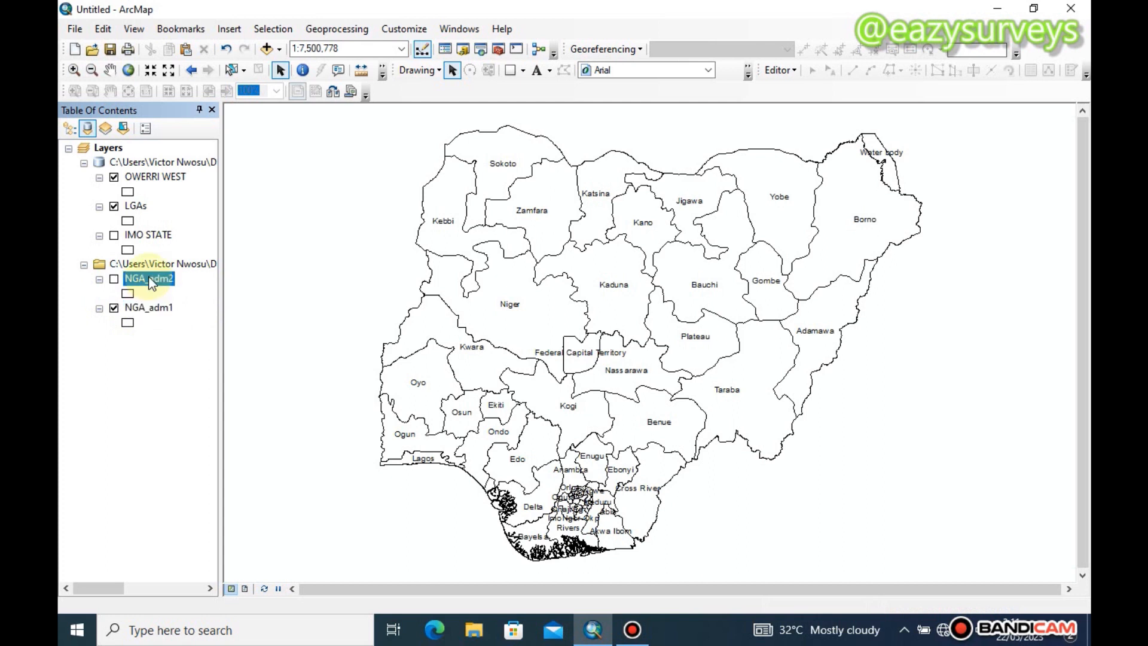
pyautogui.rightClick(150, 280)
pyautogui.click(175, 292)
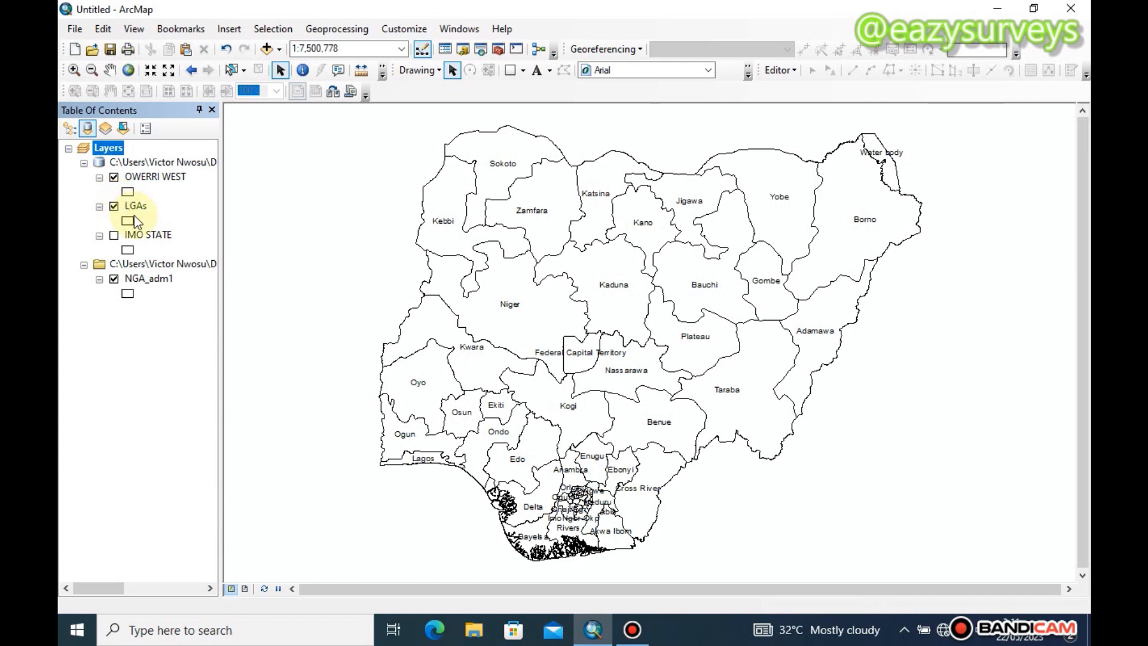
# Examine the Imo State area more closely by temporarily hiding the LGAs layer over NGA_adm1
pyautogui.scroll(2, 565, 507)
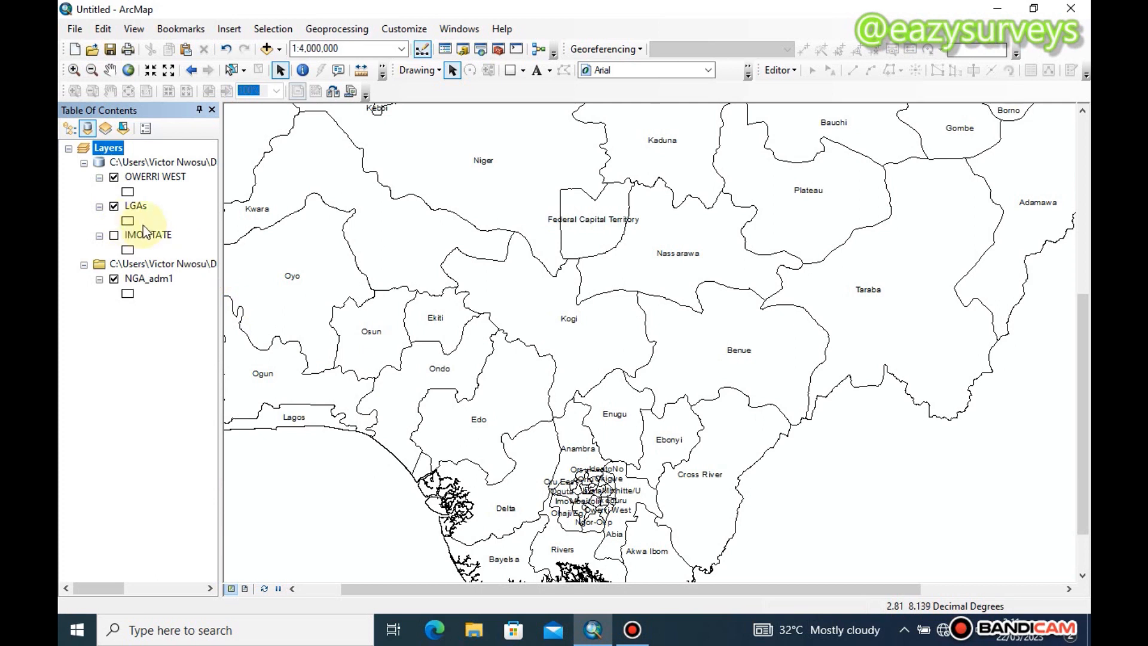
pyautogui.rightClick(136, 205)
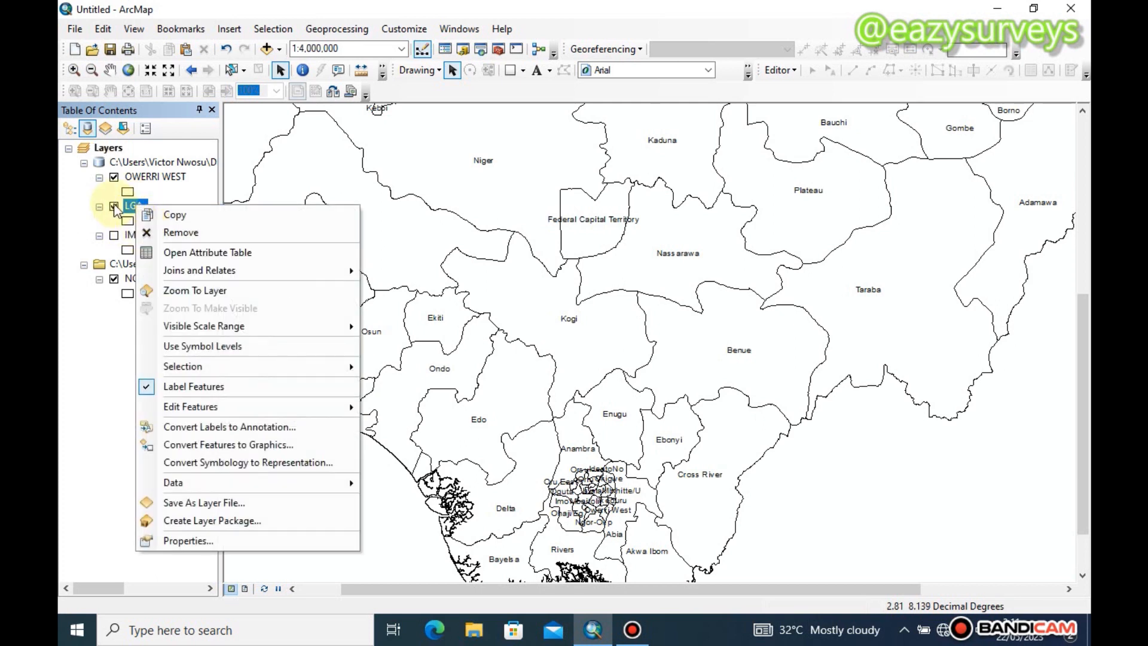
pyautogui.click(114, 207)
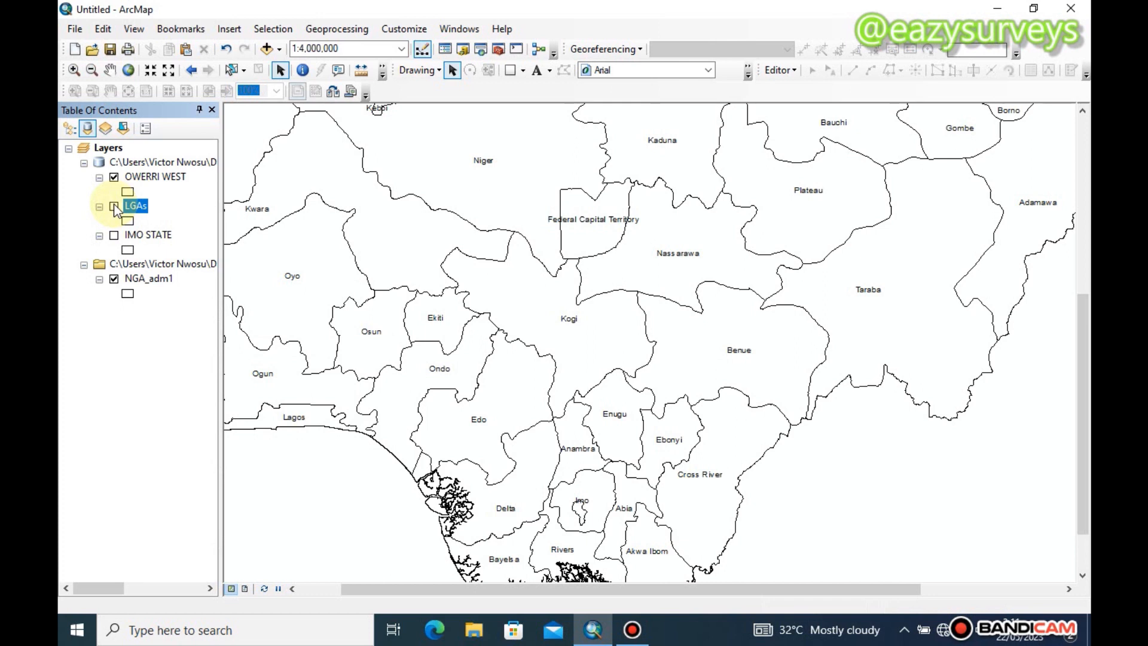
pyautogui.click(114, 207)
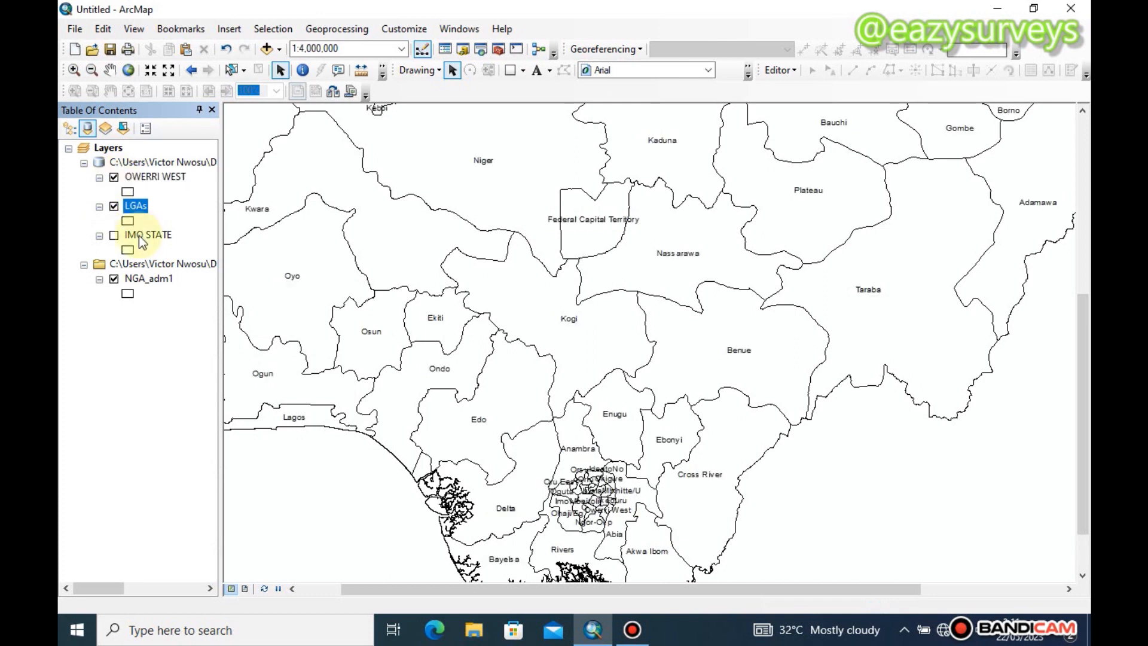
# Leave only the OWERRI WEST, LGAs and IMO STATE layers displayed, hiding NGA_adm1, and switch the map to layout view
pyautogui.click(145, 281)
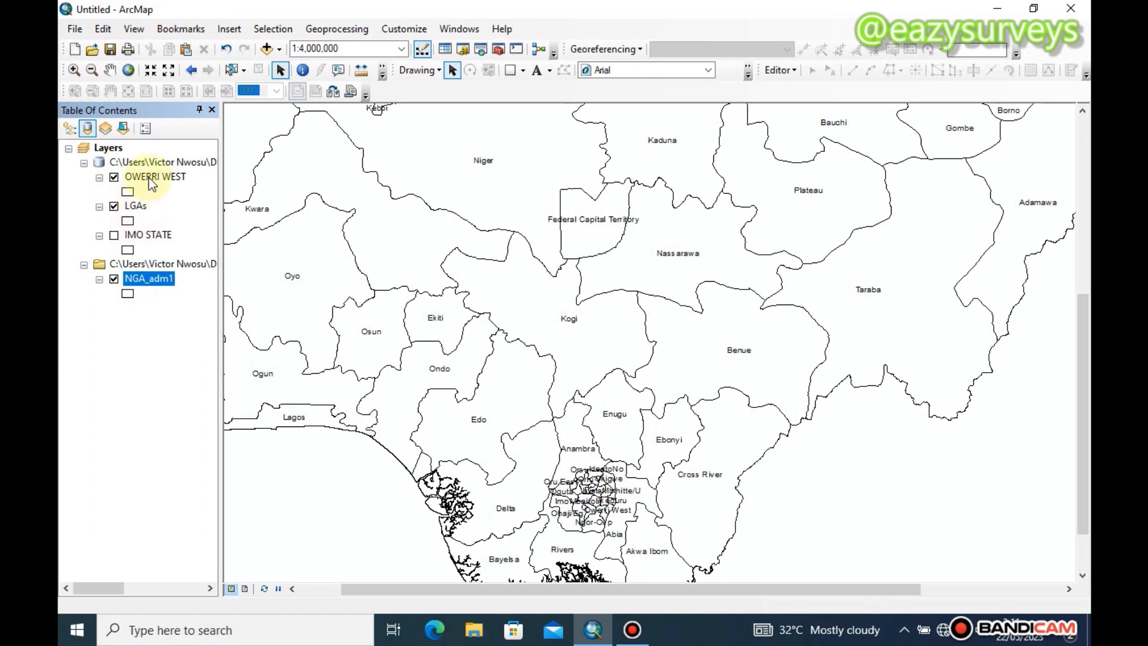
pyautogui.click(114, 280)
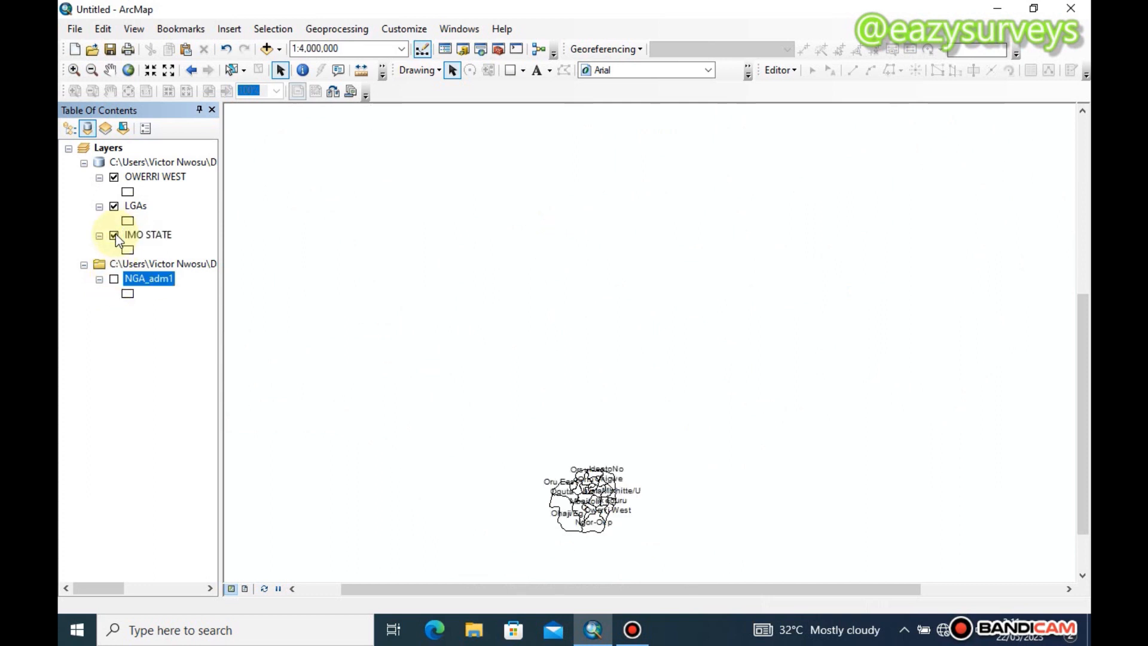
pyautogui.click(115, 235)
pyautogui.click(114, 236)
pyautogui.click(113, 206)
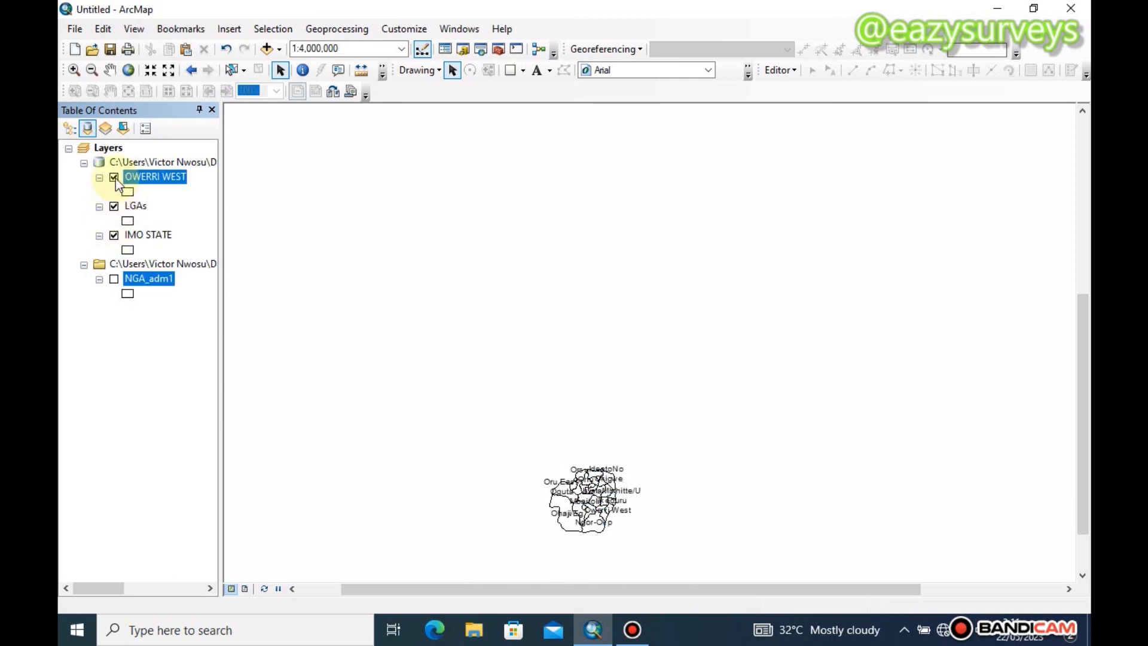
pyautogui.click(113, 206)
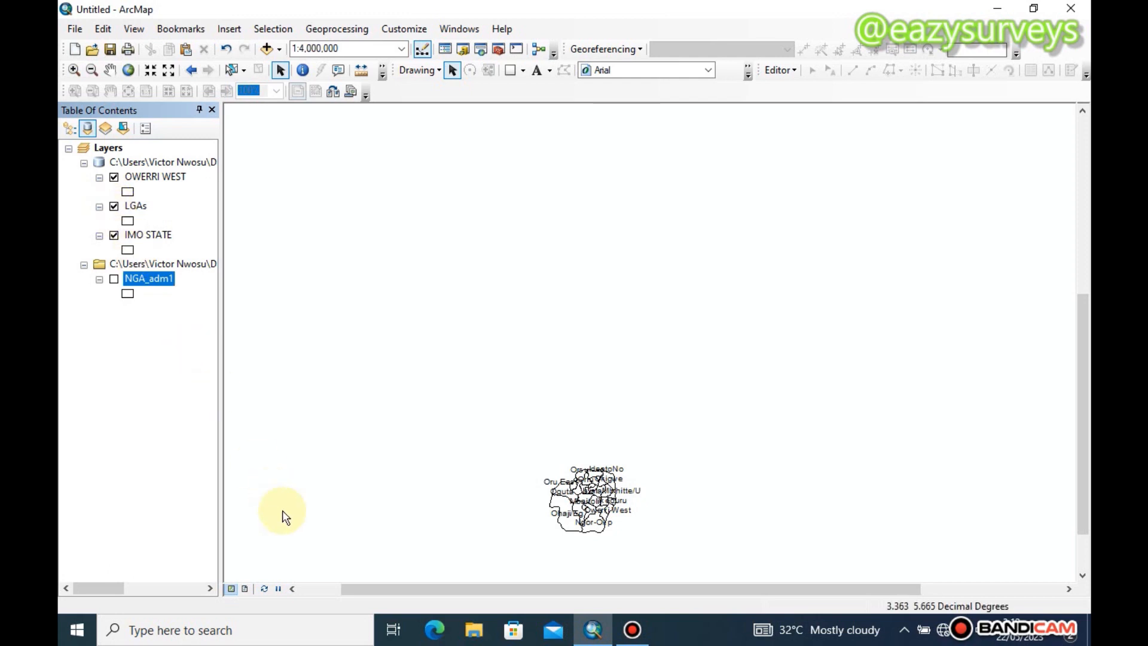
pyautogui.click(246, 588)
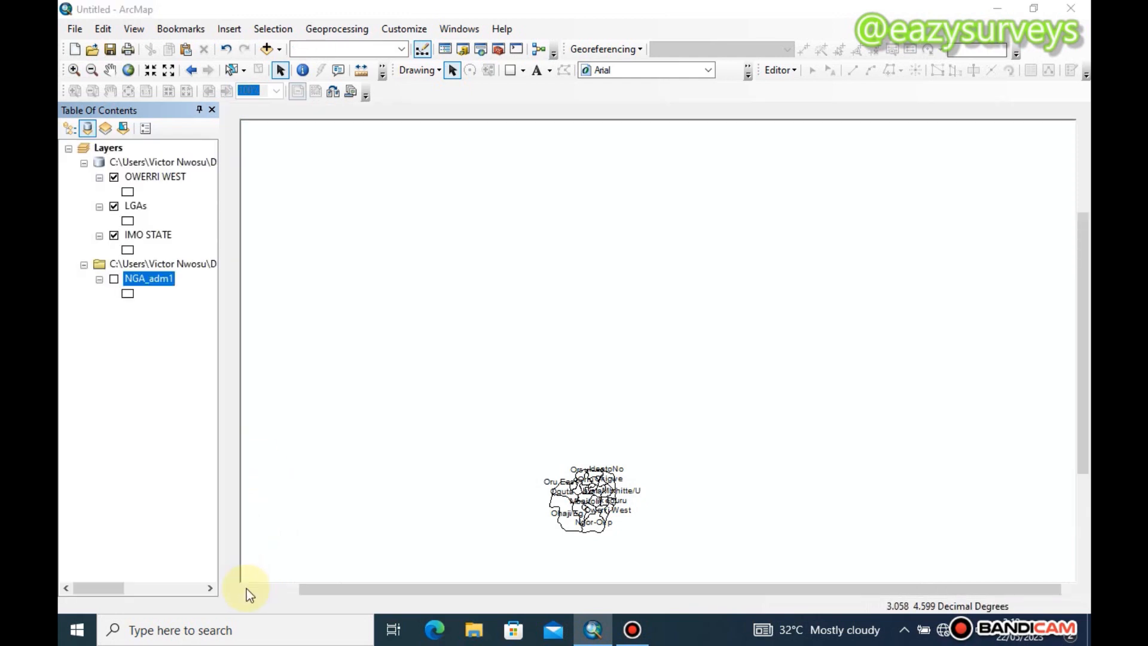